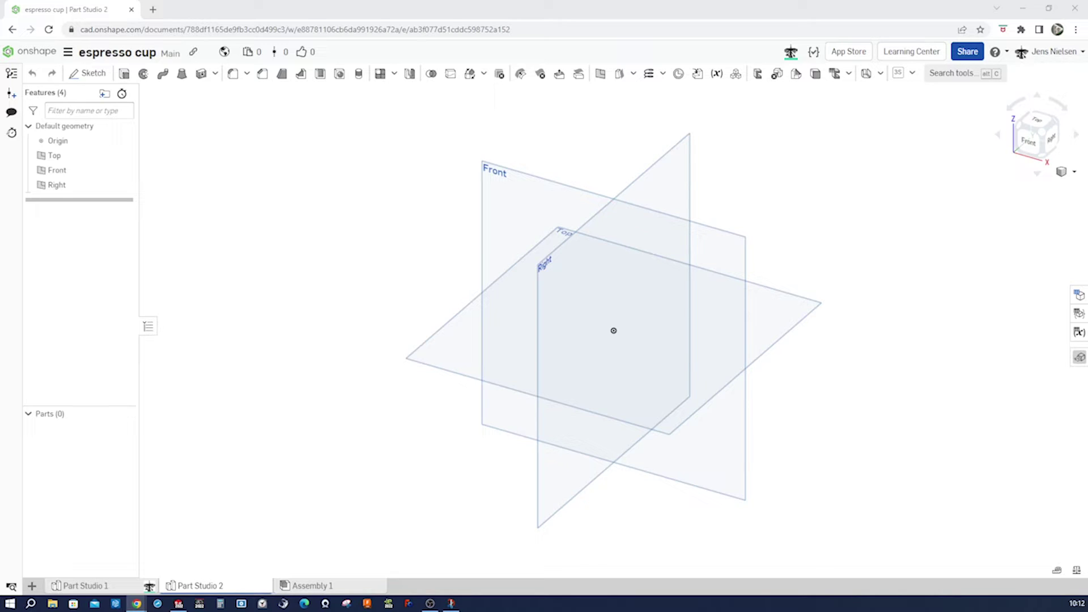
# Start Sketch 1 from the S shortcut palette in the empty Part Studio.
pyautogui.press('s')
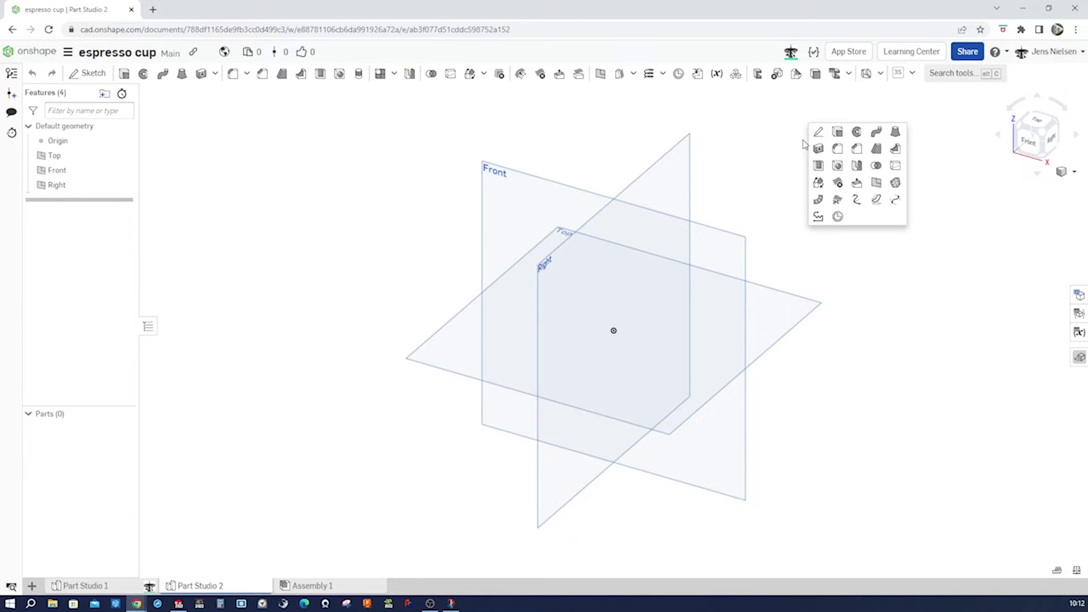
pyautogui.click(814, 132)
# Sketch on the Front plane, view it face-on, and hide the default planes.
pyautogui.click(530, 202)
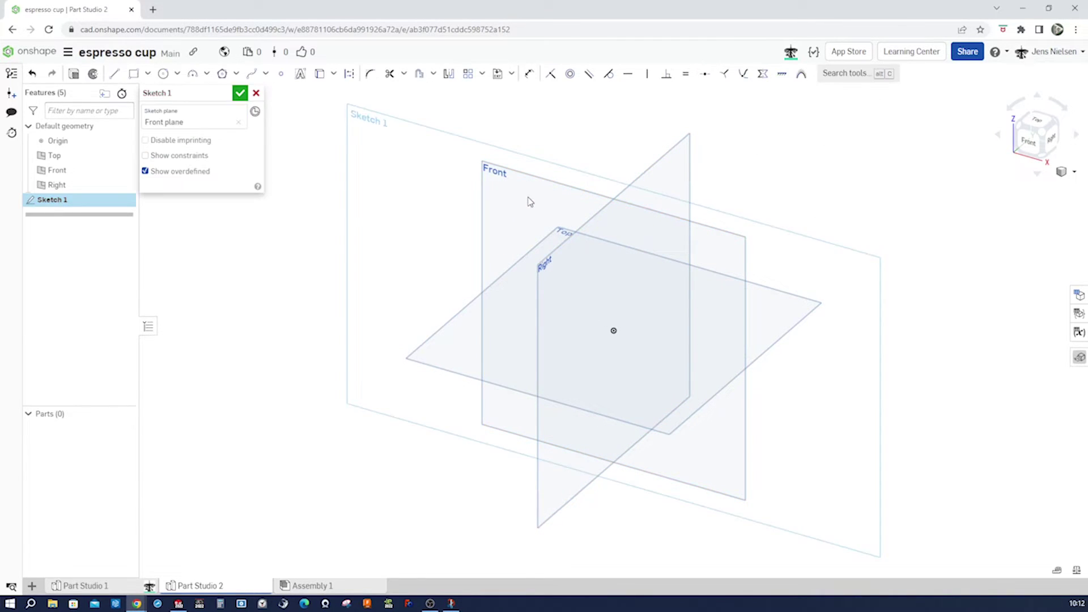
pyautogui.press('n')
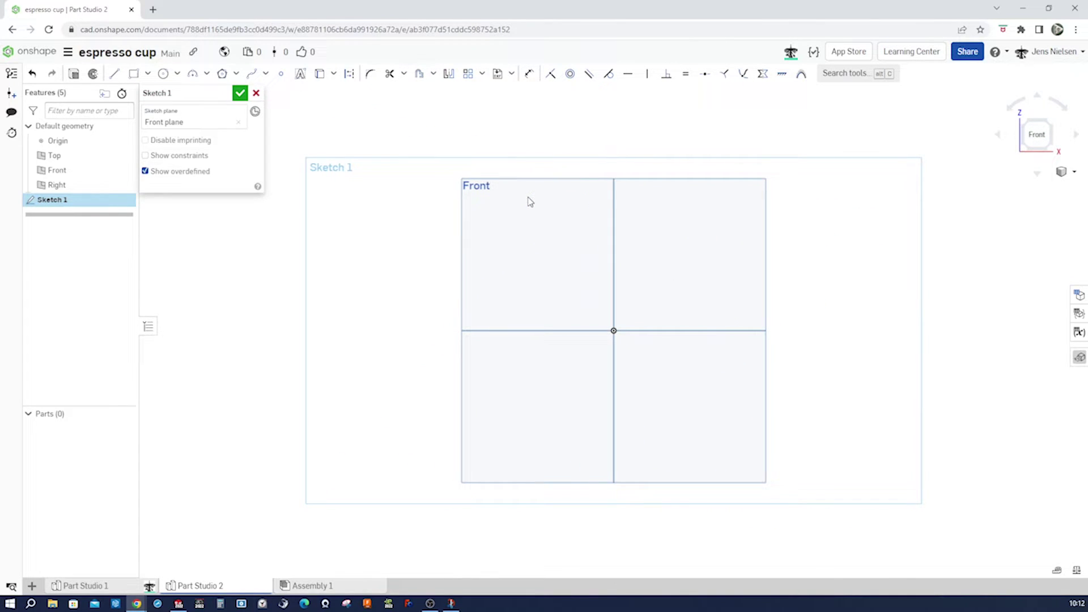
pyautogui.press('p')
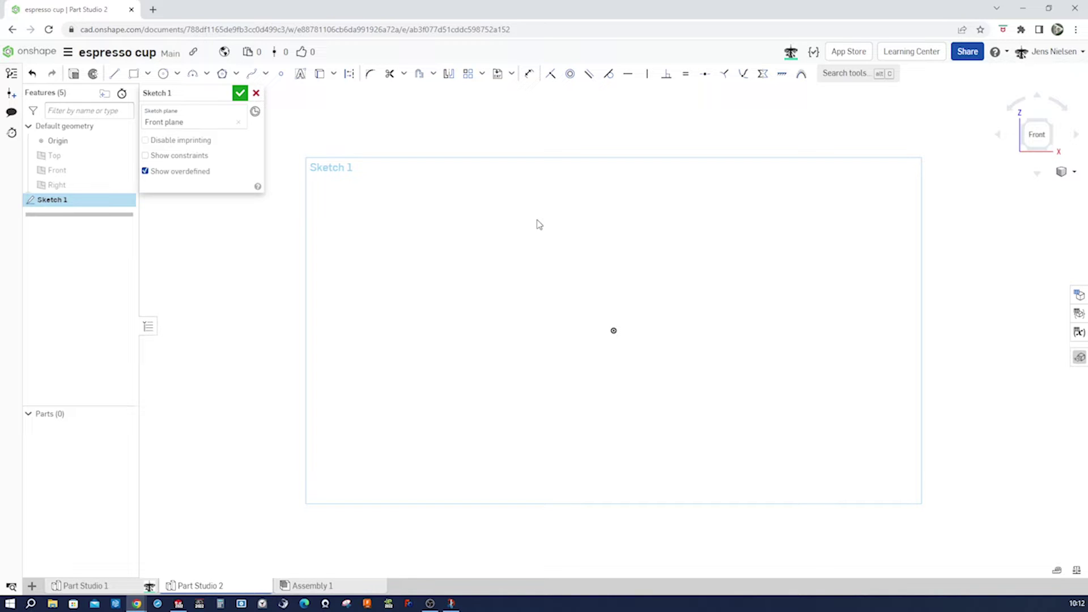
# Draw a vertical construction line straight up from the origin.
pyautogui.press('l')
pyautogui.press('m')
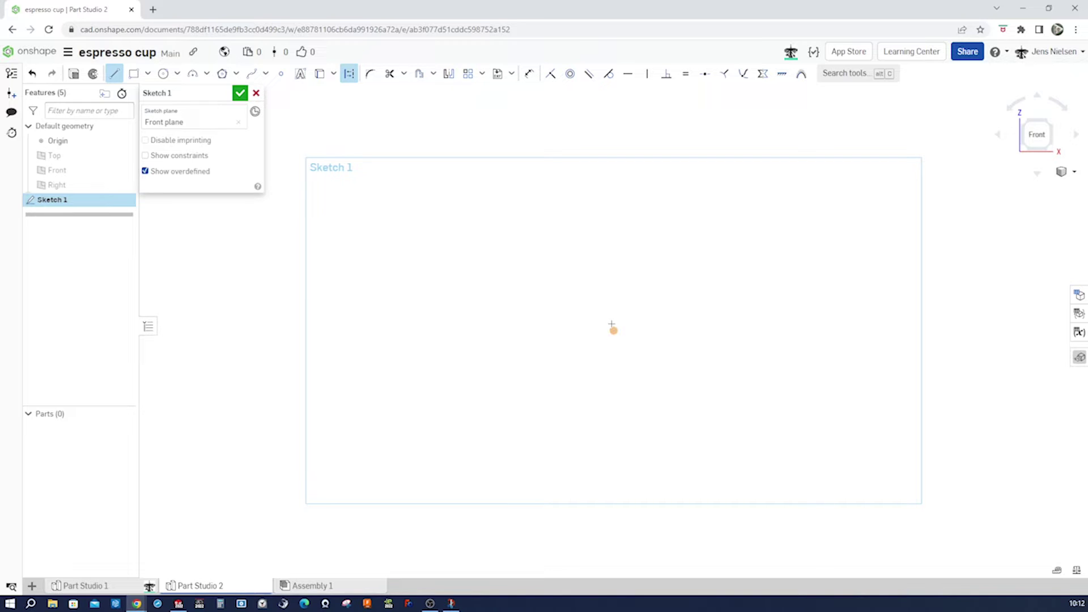
pyautogui.click(613, 330)
pyautogui.click(613, 212)
pyautogui.press('Escape')
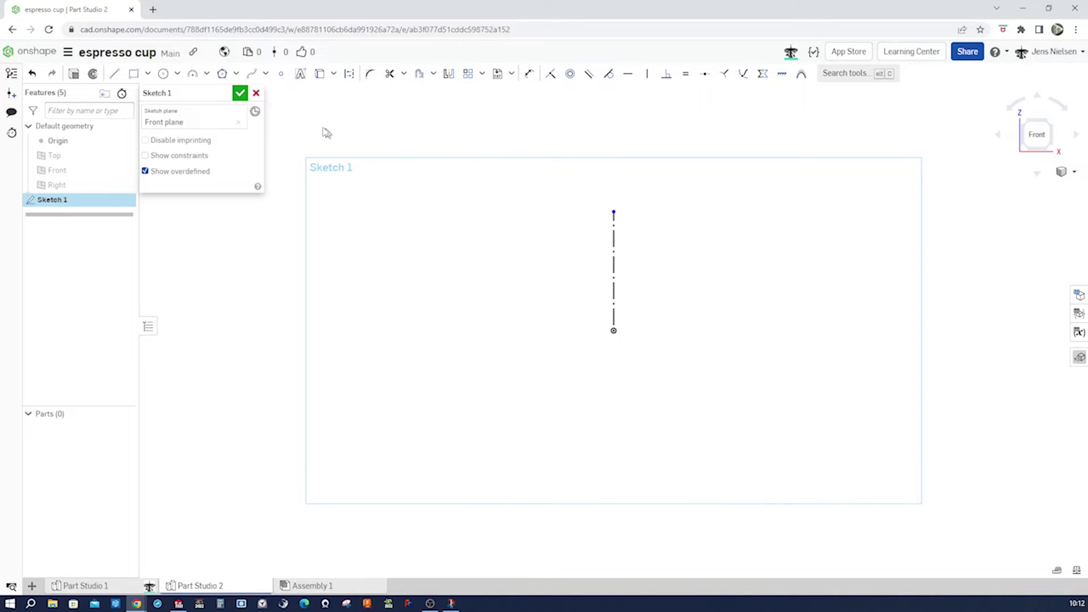
pyautogui.click(266, 75)
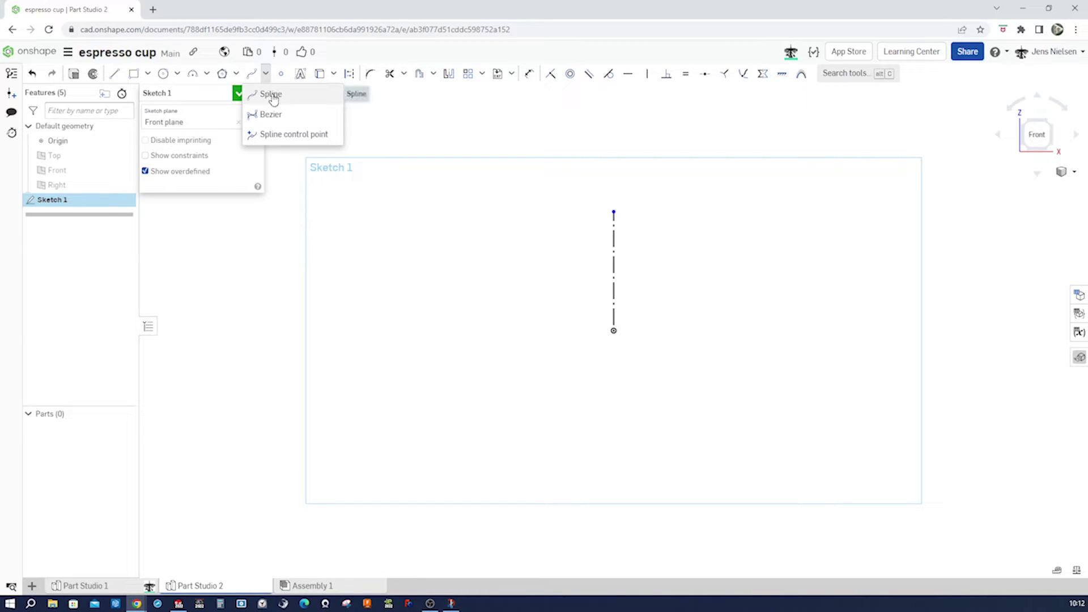
# Draw a spline from the origin through a low point down-right, ending at the upper right.
pyautogui.click(273, 97)
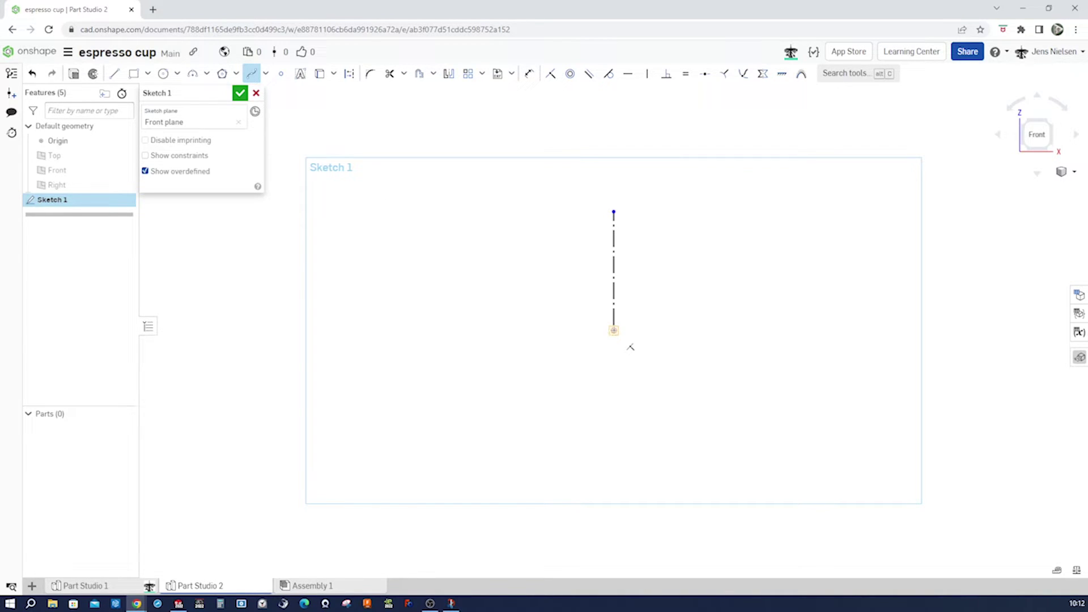
pyautogui.click(614, 331)
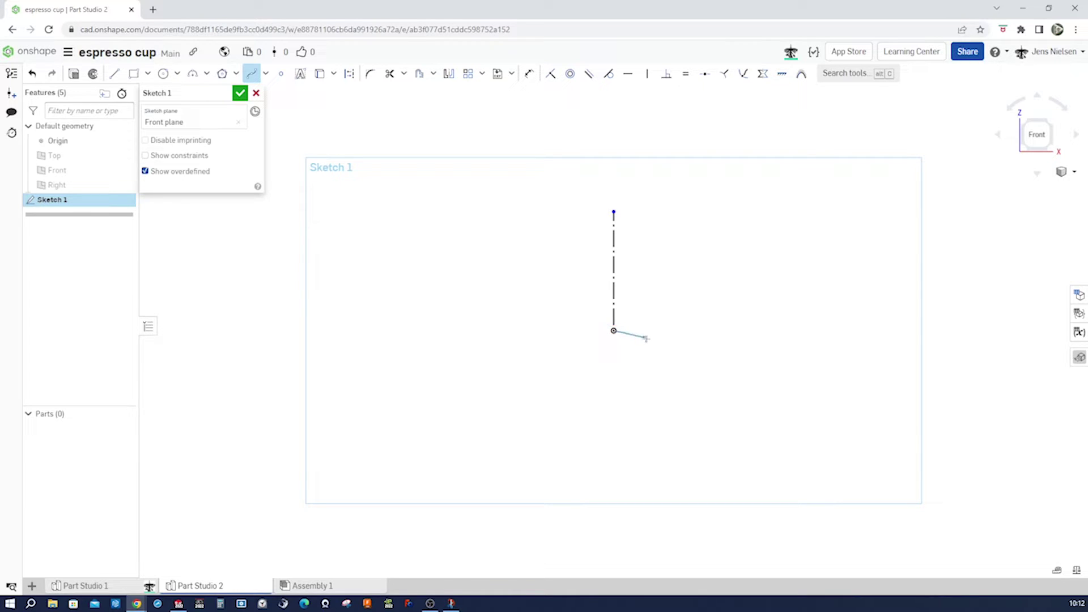
pyautogui.click(715, 374)
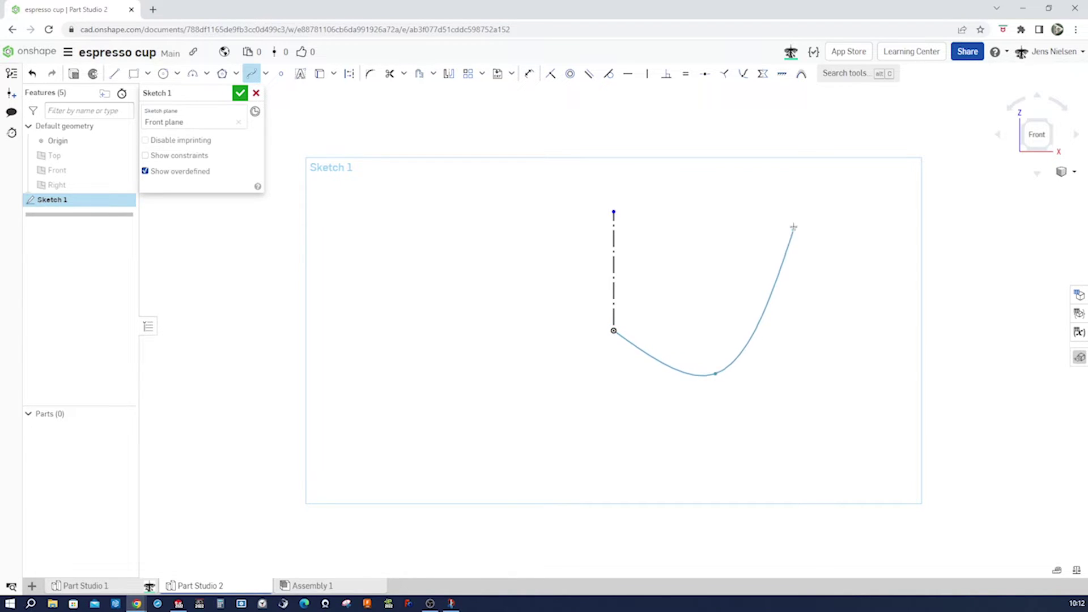
pyautogui.doubleClick(788, 148)
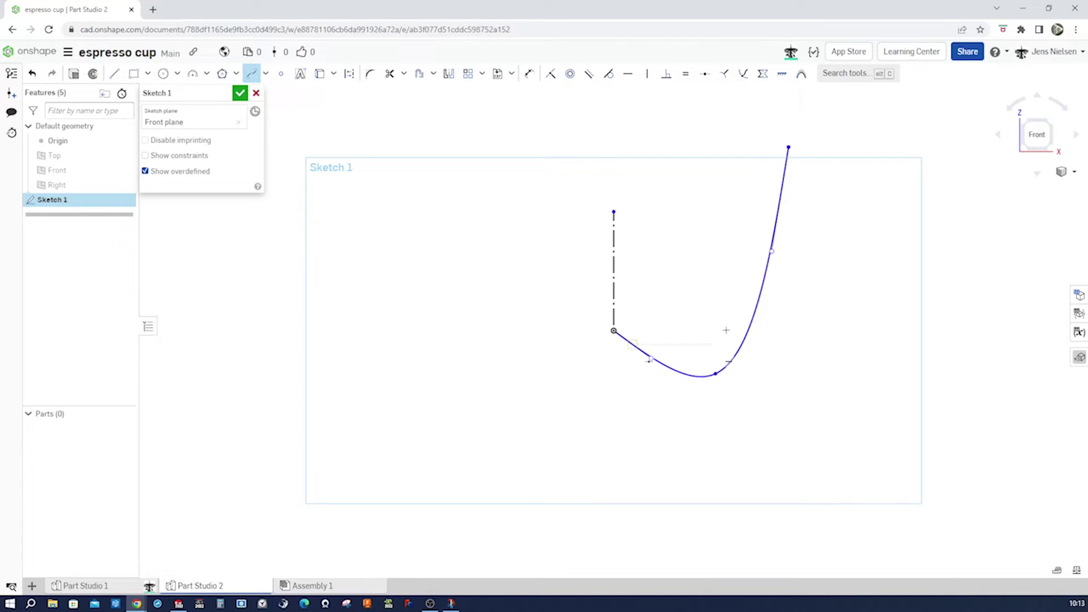
pyautogui.press('Escape')
# Bulge the spline's top end outward and constrain its starting tangent horizontal.
pyautogui.moveTo(776, 258); pyautogui.dragTo(824, 264)
pyautogui.moveTo(651, 358); pyautogui.dragTo(673, 339)
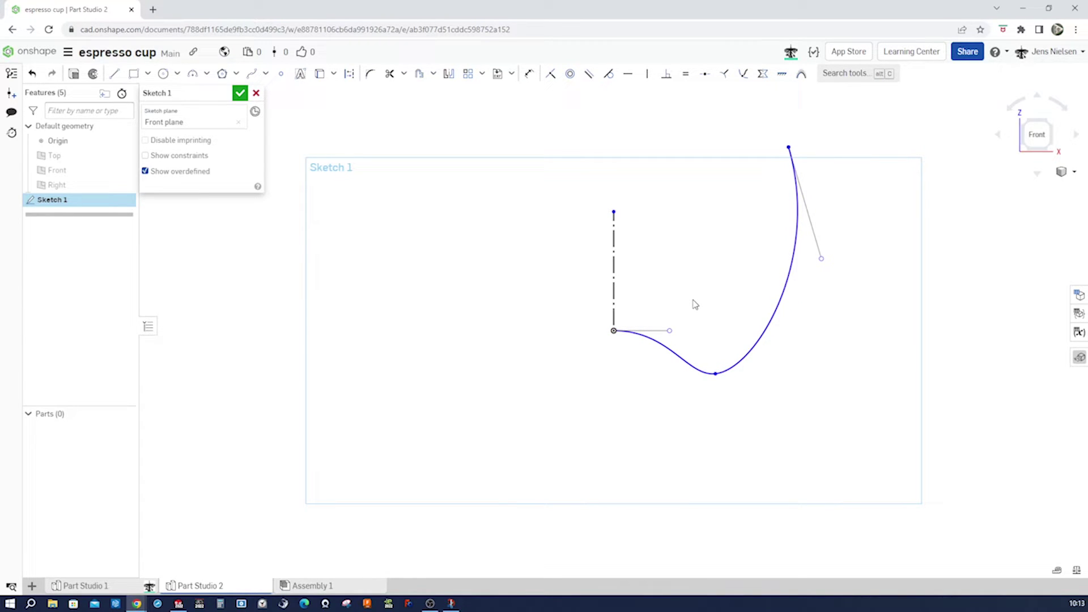
pyautogui.press('h')
pyautogui.click(663, 329)
pyautogui.click(145, 155)
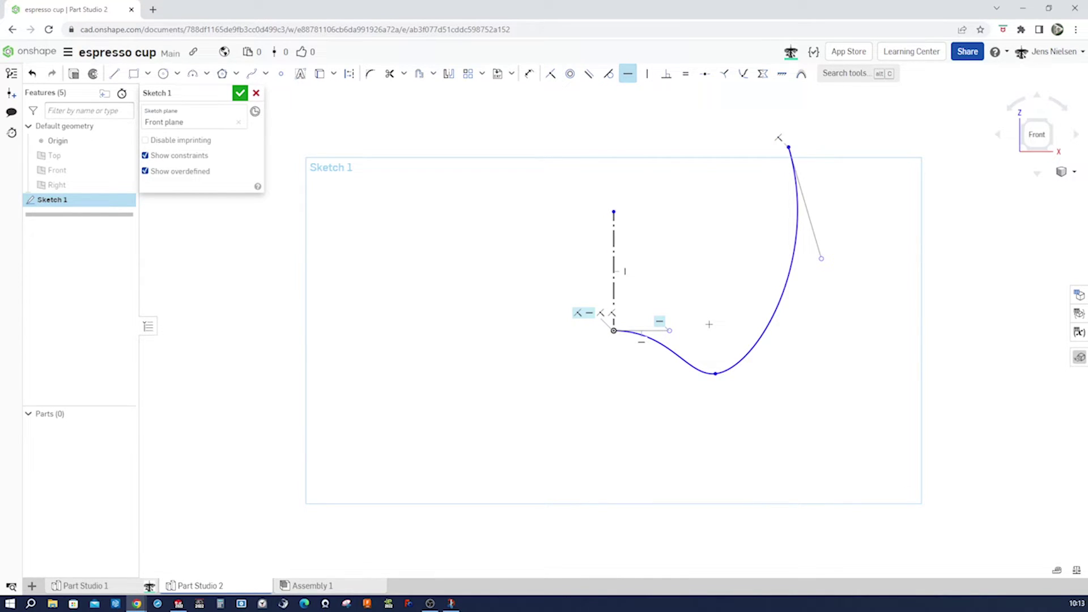
# Dimension the spline's low point 14 from the centre line.
pyautogui.press('u')
pyautogui.click(715, 374)
pyautogui.click(614, 330)
pyautogui.click(634, 391)
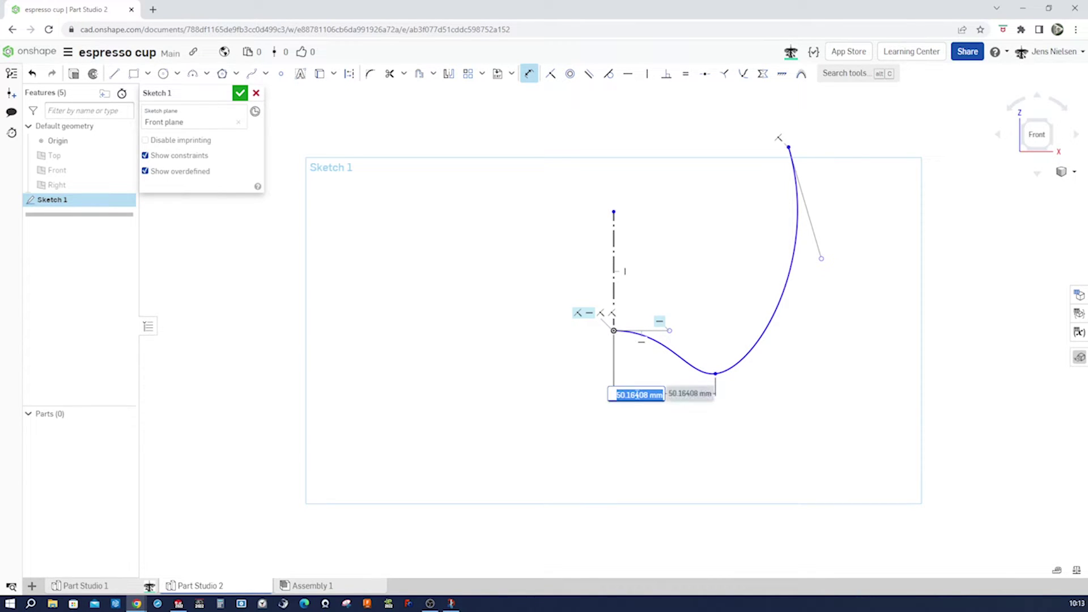
pyautogui.press('BackSpace')
pyautogui.press('Return')
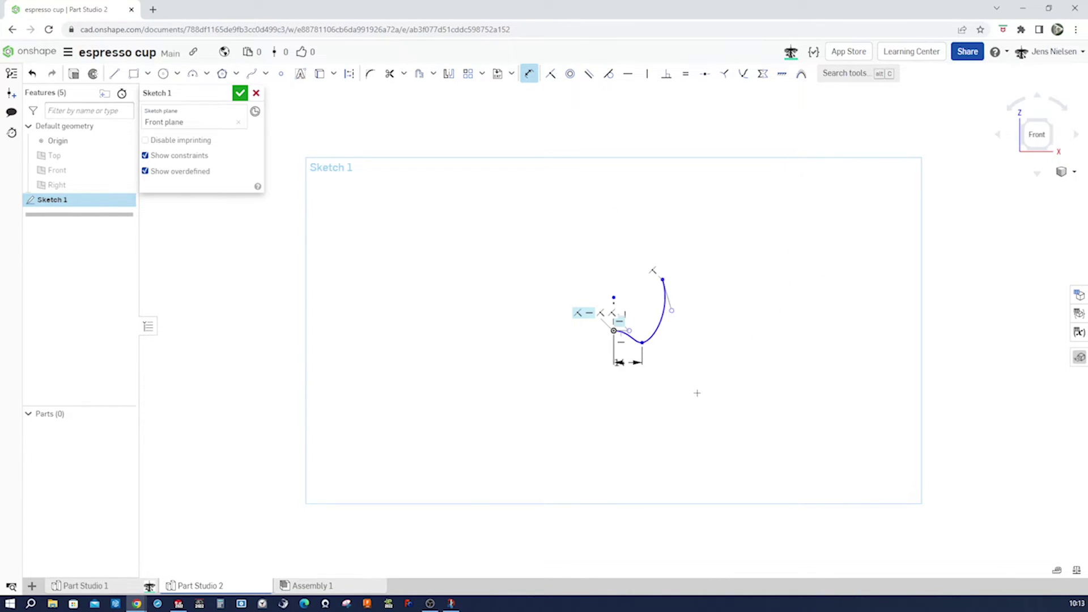
pyautogui.scroll(8, 648, 373)
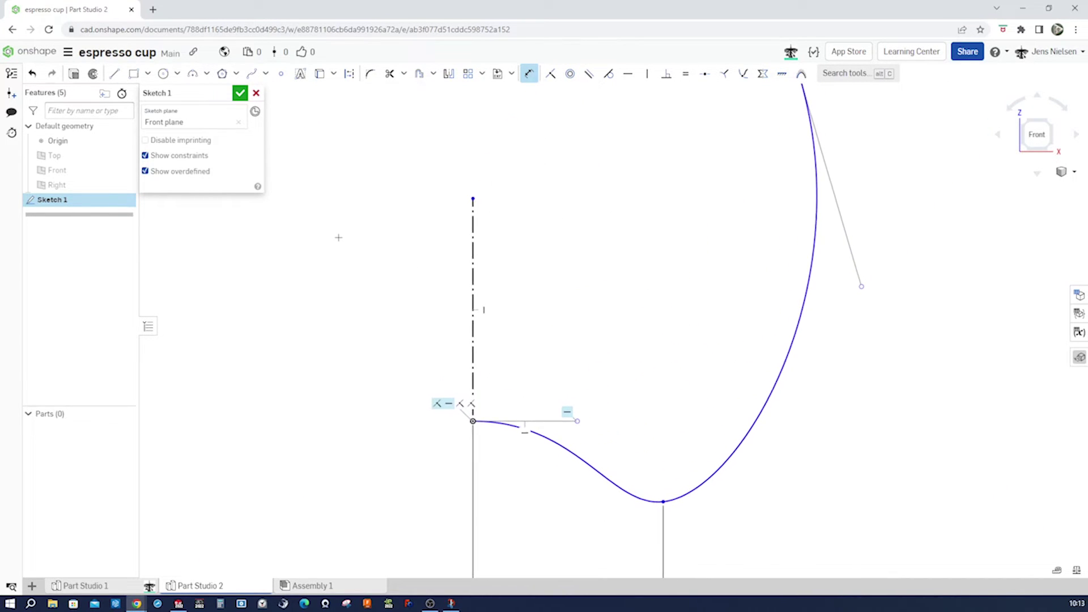
pyautogui.click(145, 155)
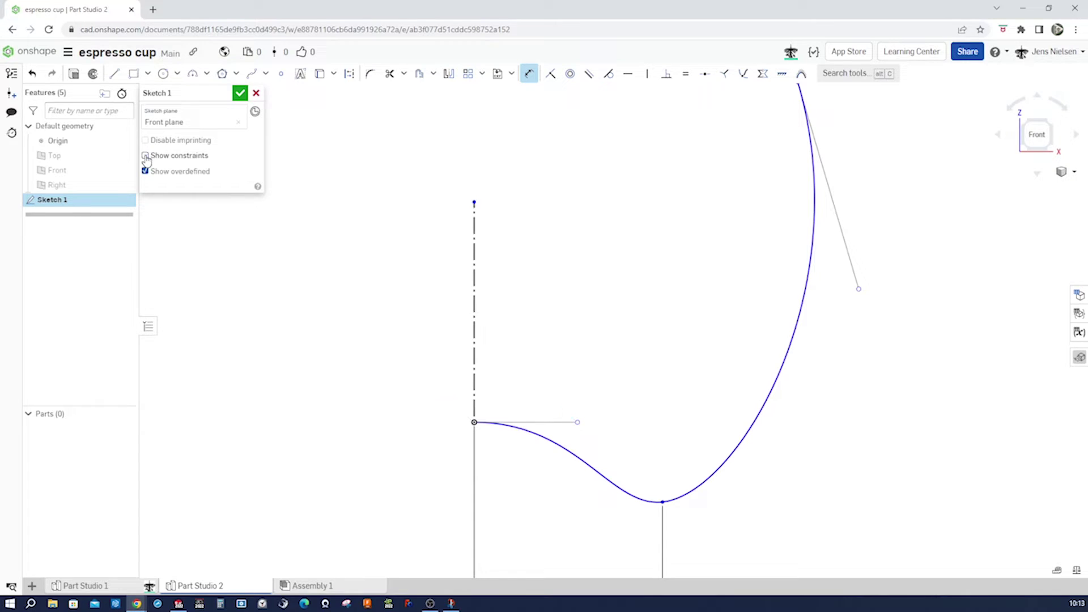
pyautogui.scroll(-2, 689, 309)
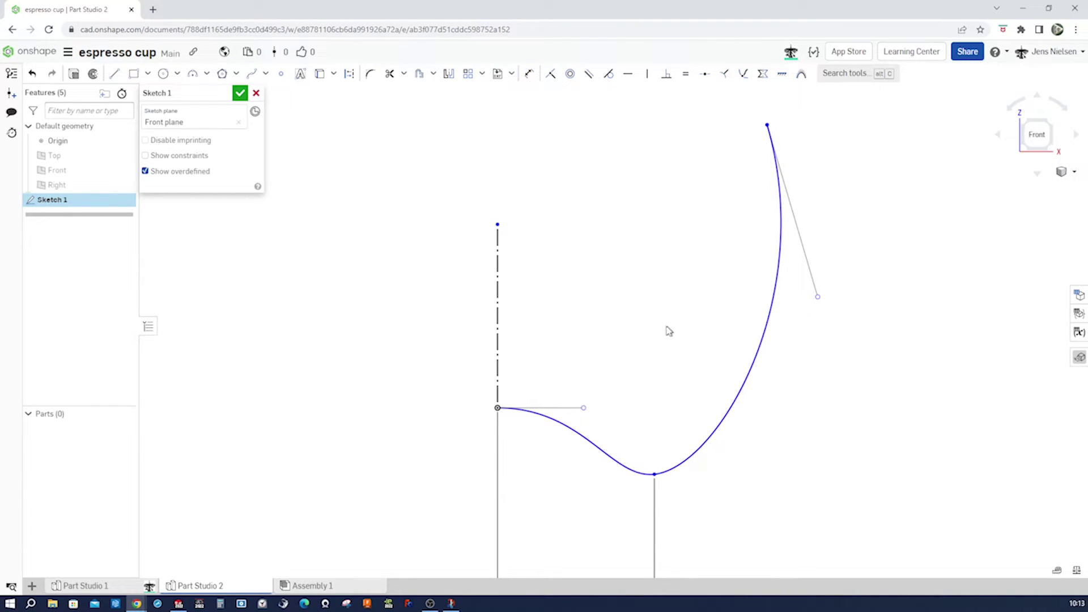
# Set the starting tangent handle length to 8 and move the 14 dimension closer.
pyautogui.click(575, 407)
pyautogui.click(568, 392)
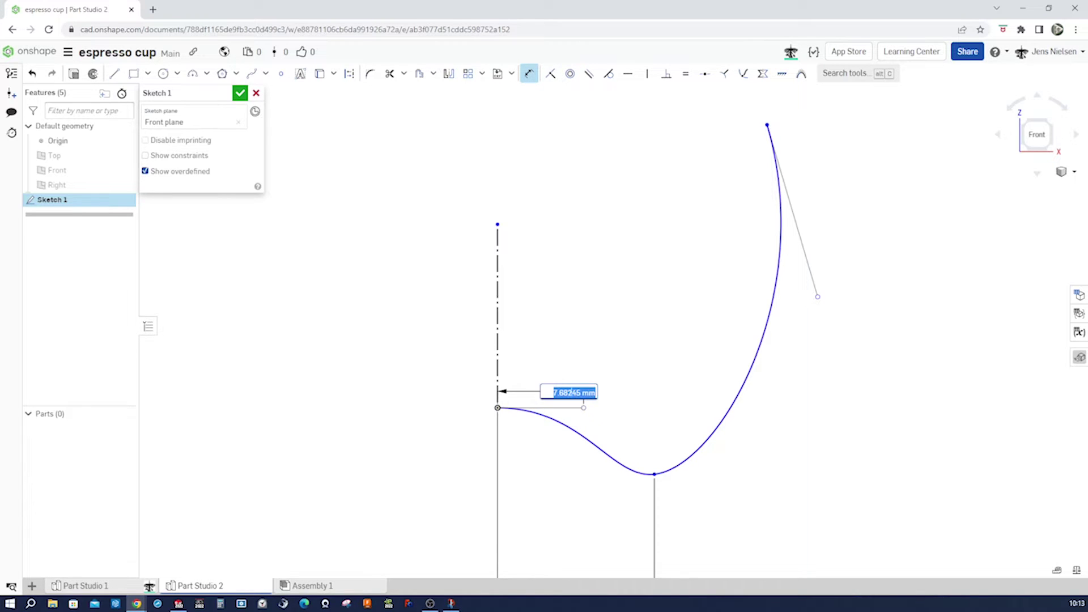
pyautogui.write('8')
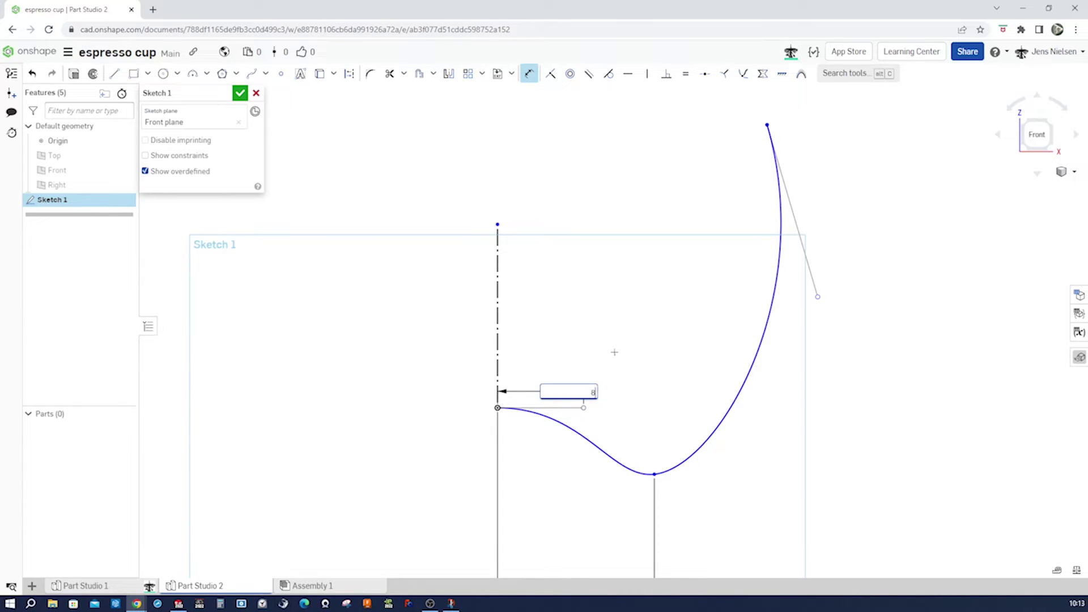
pyautogui.press('Return')
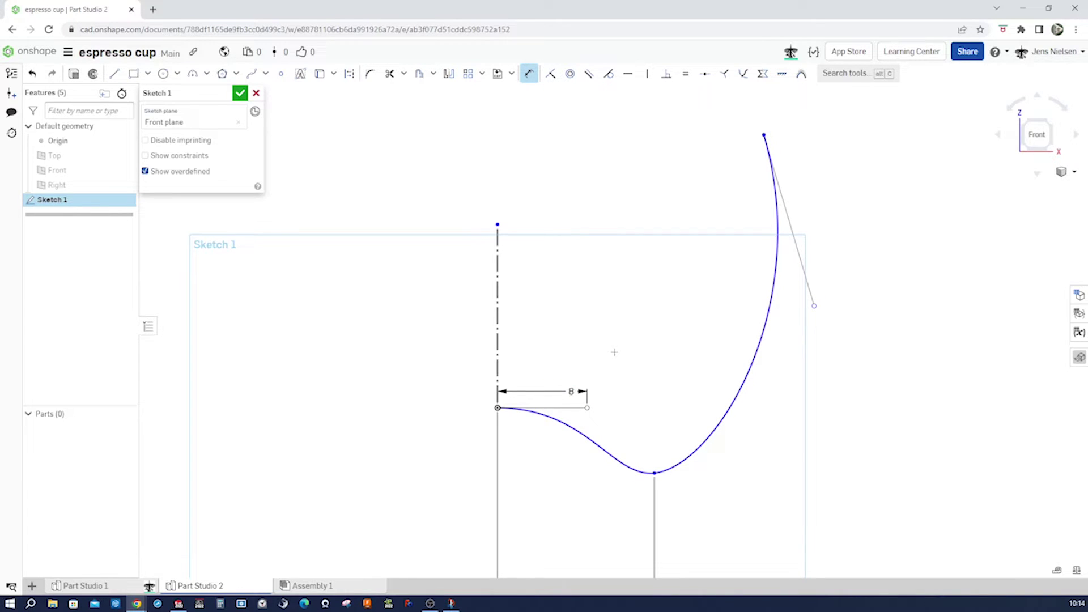
pyautogui.scroll(-3, 611, 263)
pyautogui.press('Escape')
pyautogui.moveTo(561, 479); pyautogui.dragTo(570, 434)
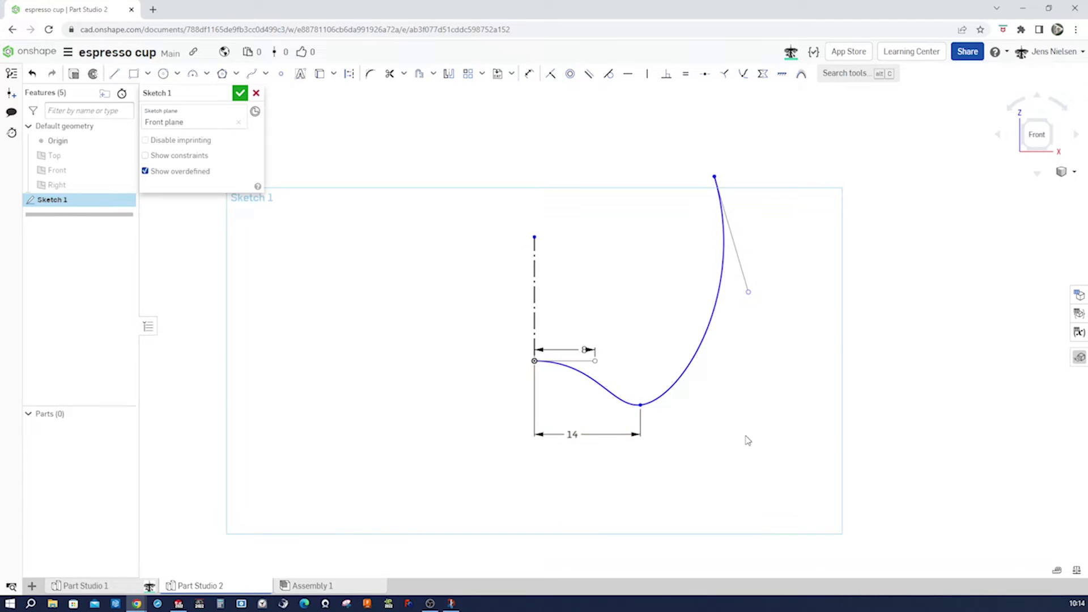
# Add a 6 vertical dimension for the dip from the start point to the low point.
pyautogui.press('d')
pyautogui.click(535, 361)
pyautogui.click(640, 404)
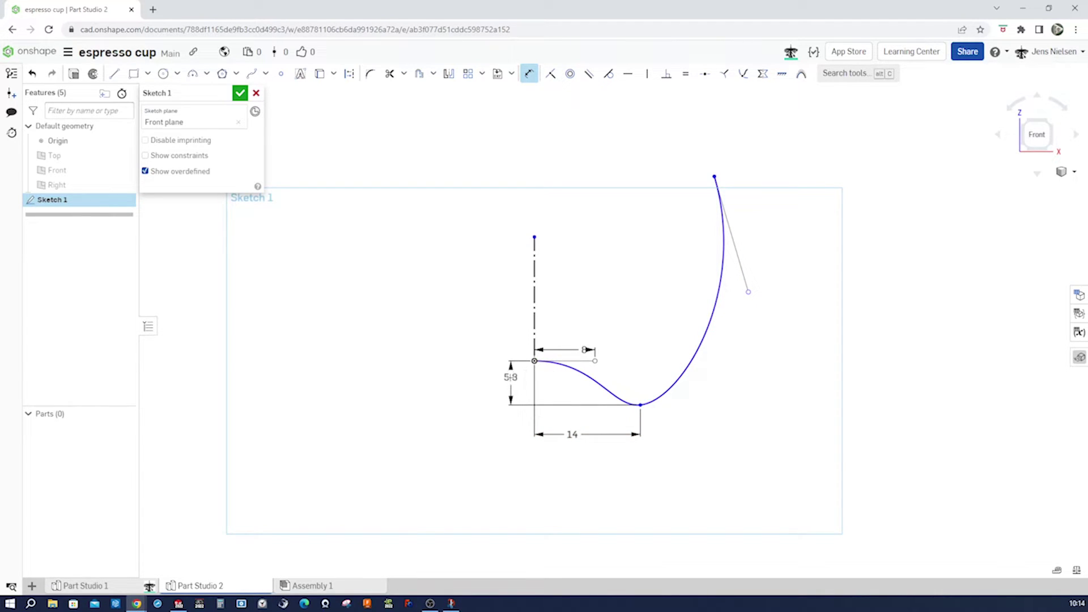
pyautogui.click(512, 377)
pyautogui.write('8')
pyautogui.press('Return')
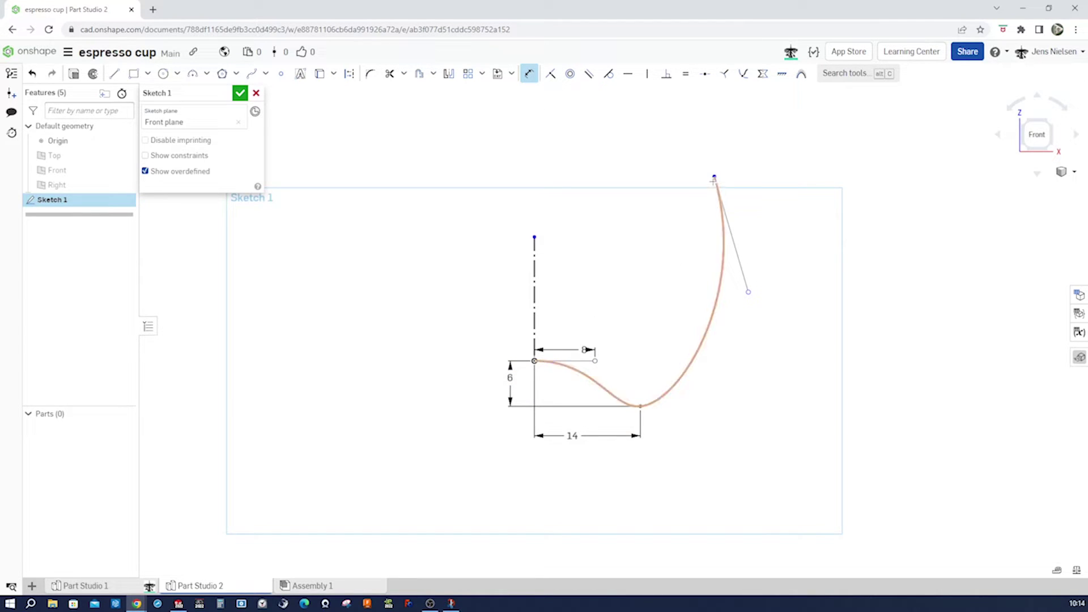
# Place the spline's top end 28 from the centre line and set the cup height to 38.
pyautogui.click(534, 245)
pyautogui.click(714, 176)
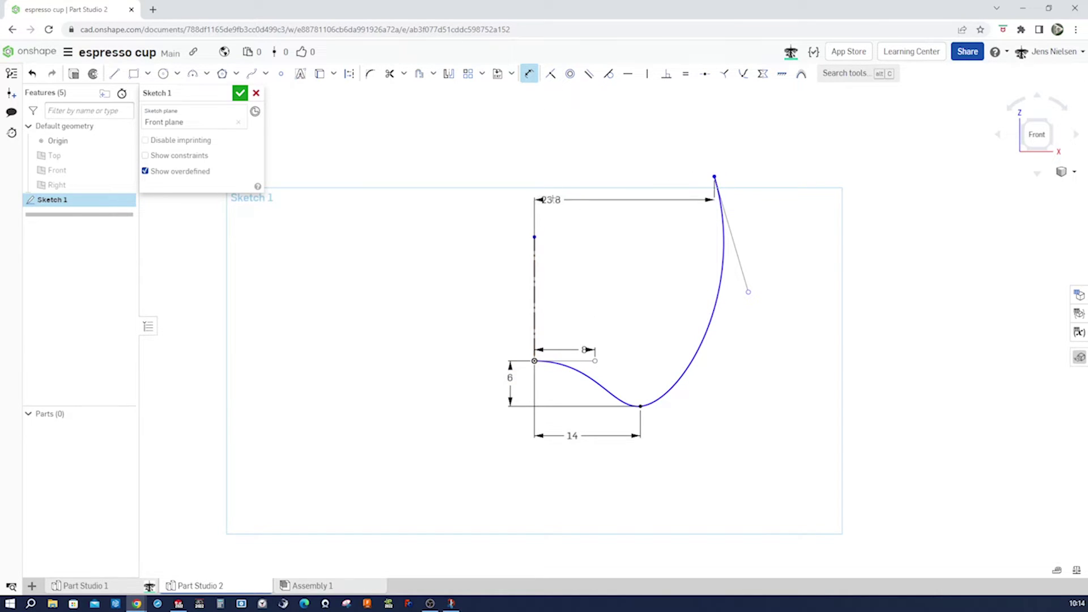
pyautogui.click(568, 170)
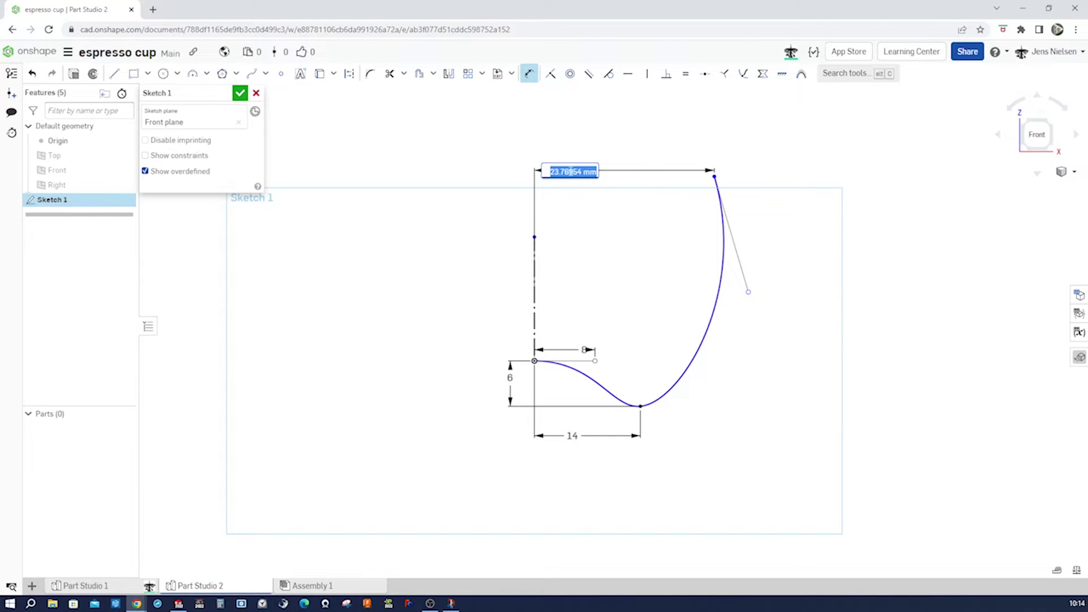
pyautogui.write('28')
pyautogui.press('Return')
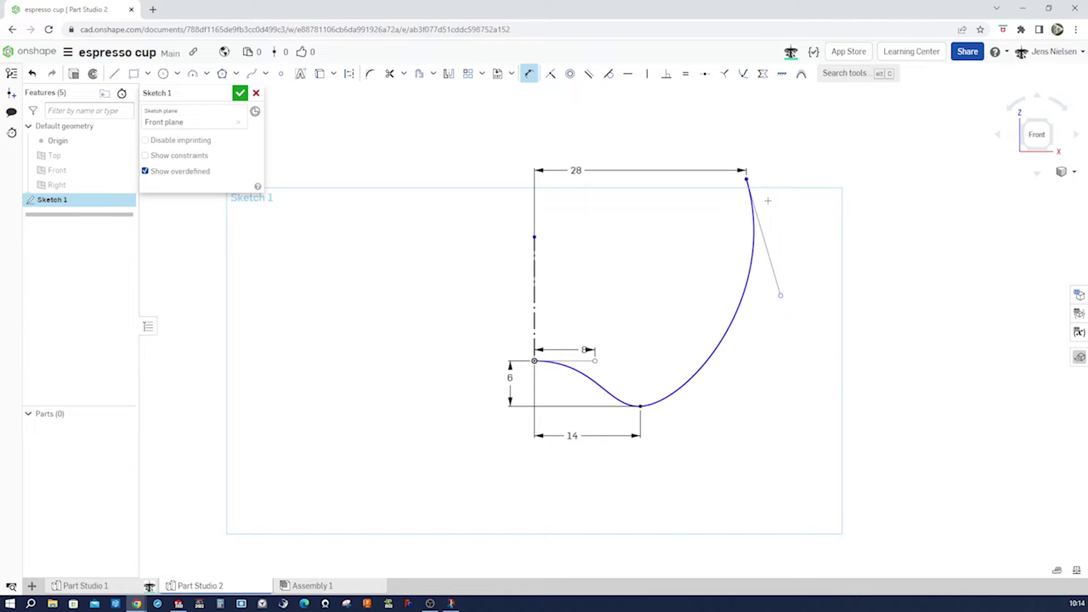
pyautogui.click(640, 405)
pyautogui.click(862, 326)
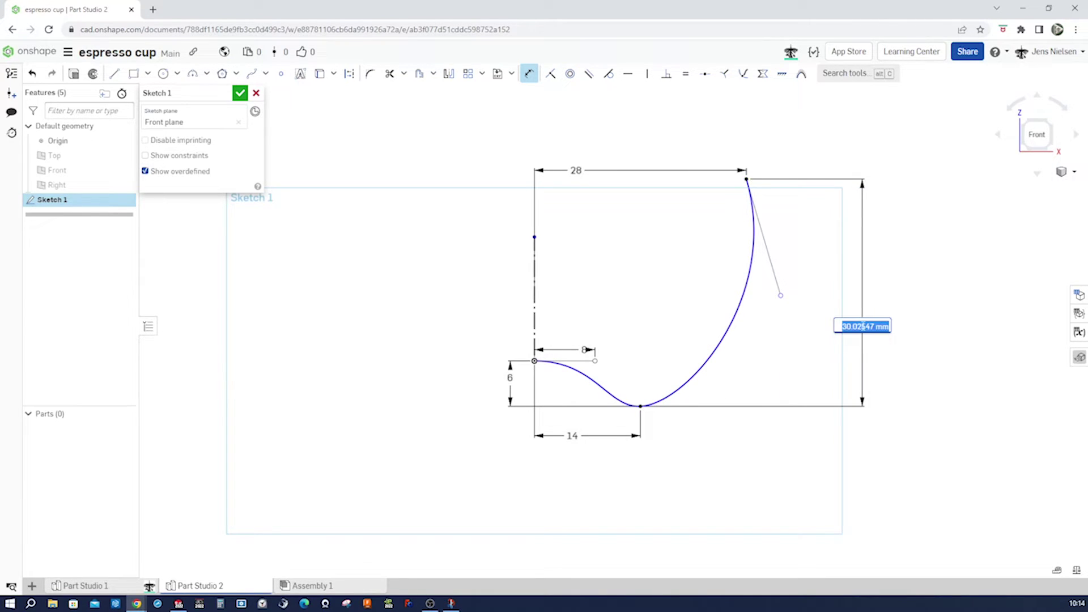
pyautogui.write('38')
pyautogui.press('Return')
pyautogui.press('Escape')
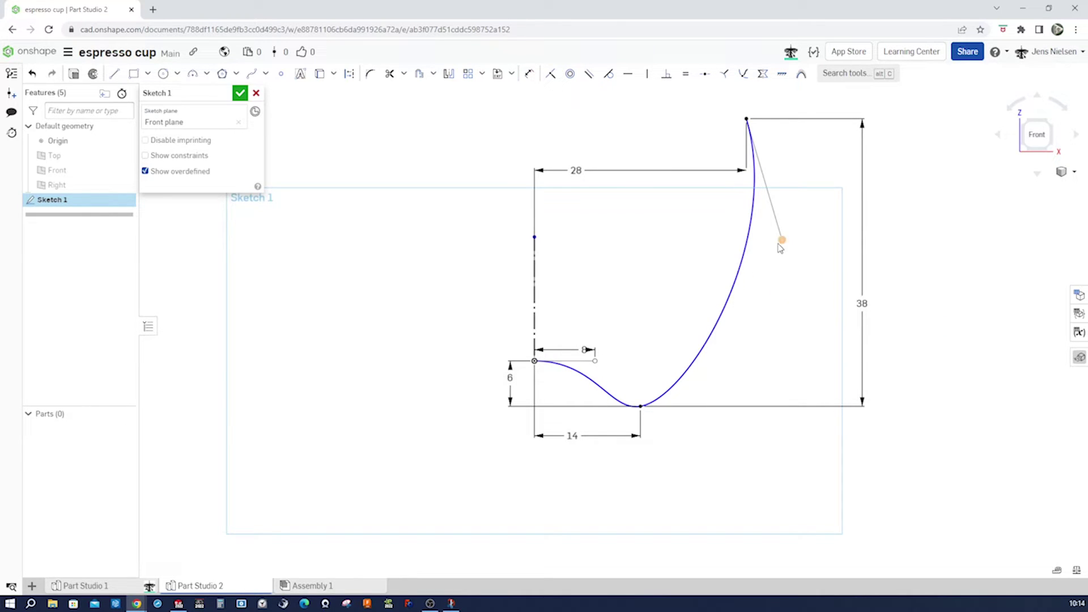
# Pull the rim tangent inward and angle it 6° from the centre line.
pyautogui.moveTo(782, 240); pyautogui.dragTo(737, 247)
pyautogui.press('d')
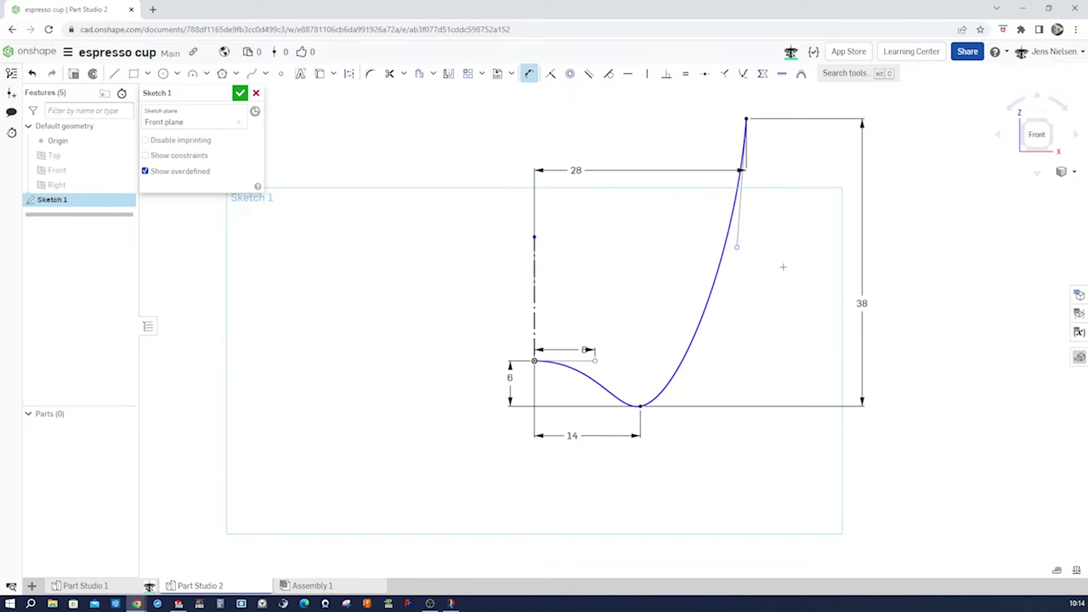
pyautogui.click(740, 232)
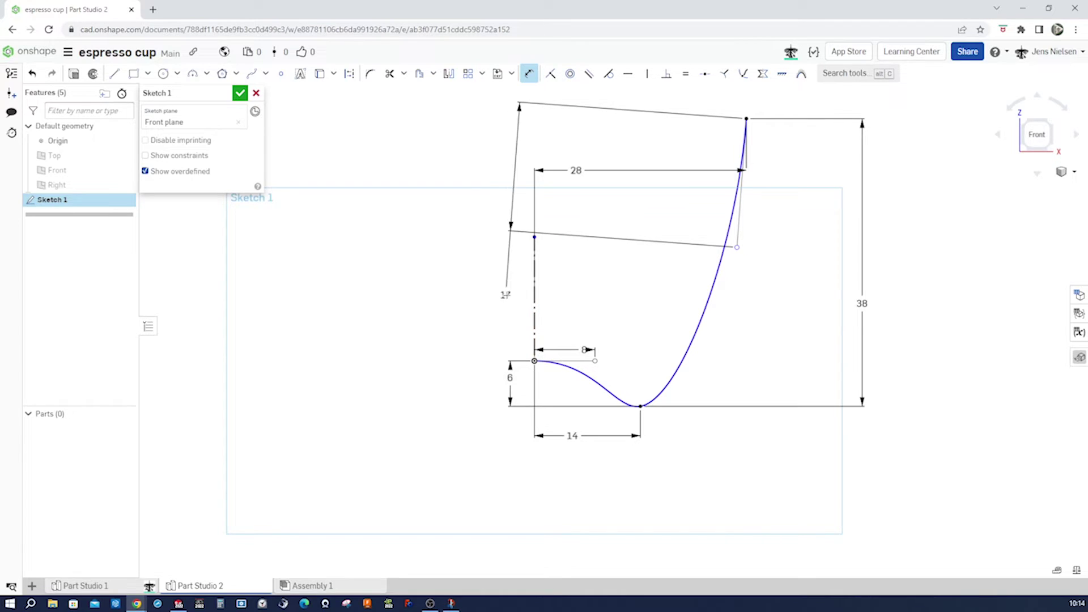
pyautogui.click(534, 296)
pyautogui.click(549, 275)
pyautogui.write('6')
pyautogui.press('Return')
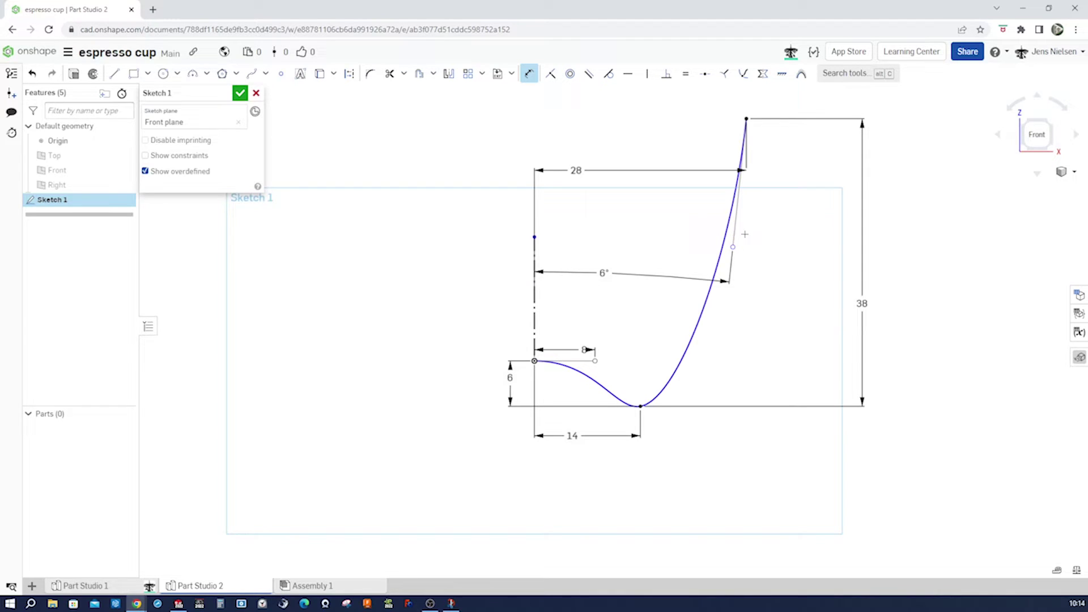
# Set the rim tangent handle length to 18 and move the 28 and 18 dimensions clear.
pyautogui.click(737, 211)
pyautogui.click(778, 250)
pyautogui.write('1')
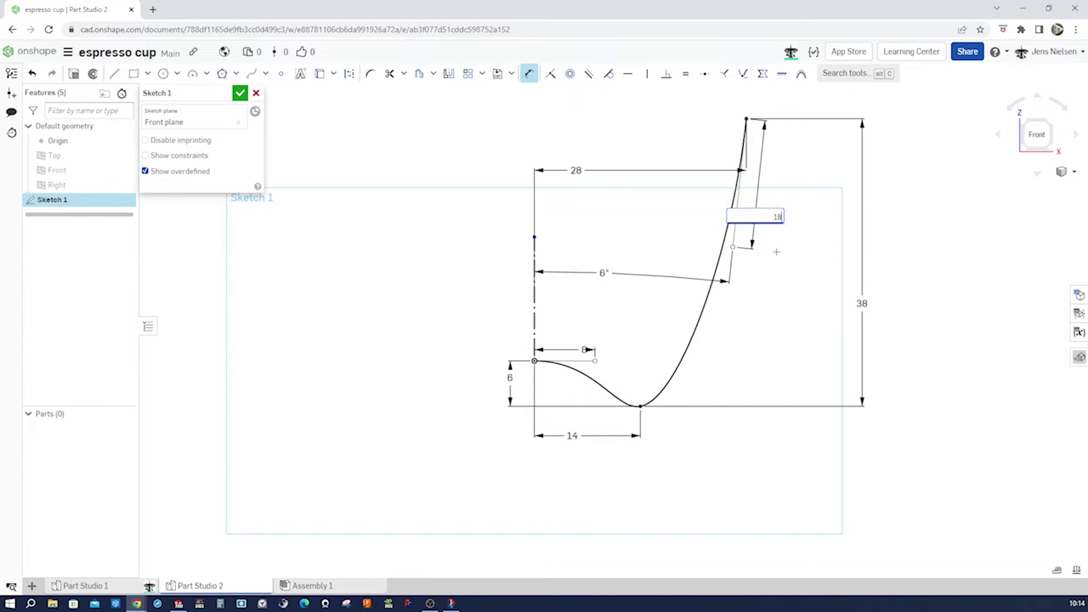
pyautogui.write('8')
pyautogui.press('Return')
pyautogui.press('Escape')
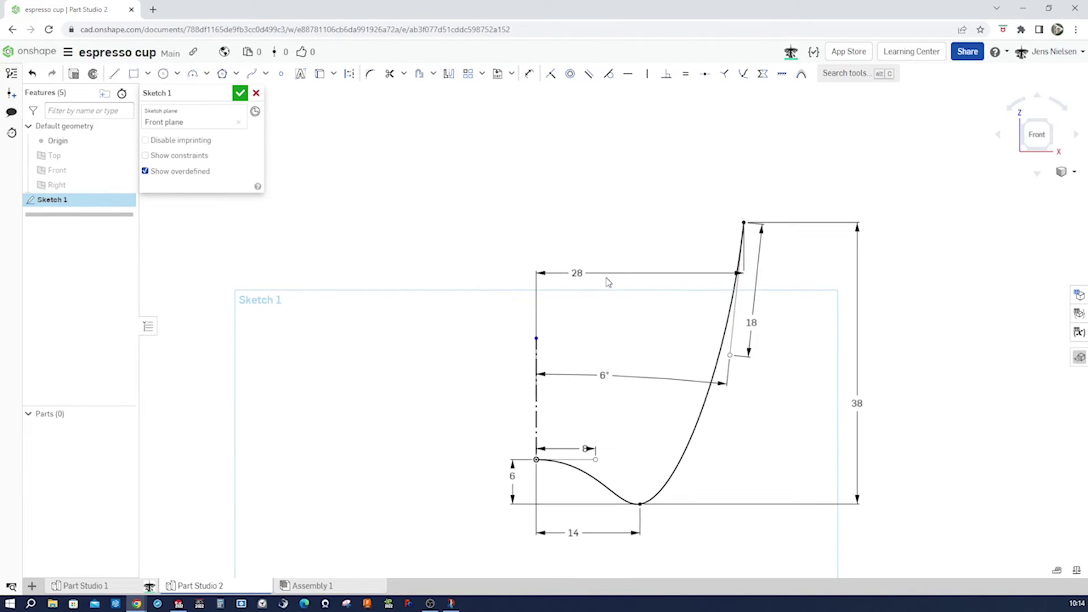
pyautogui.moveTo(583, 273); pyautogui.dragTo(601, 185)
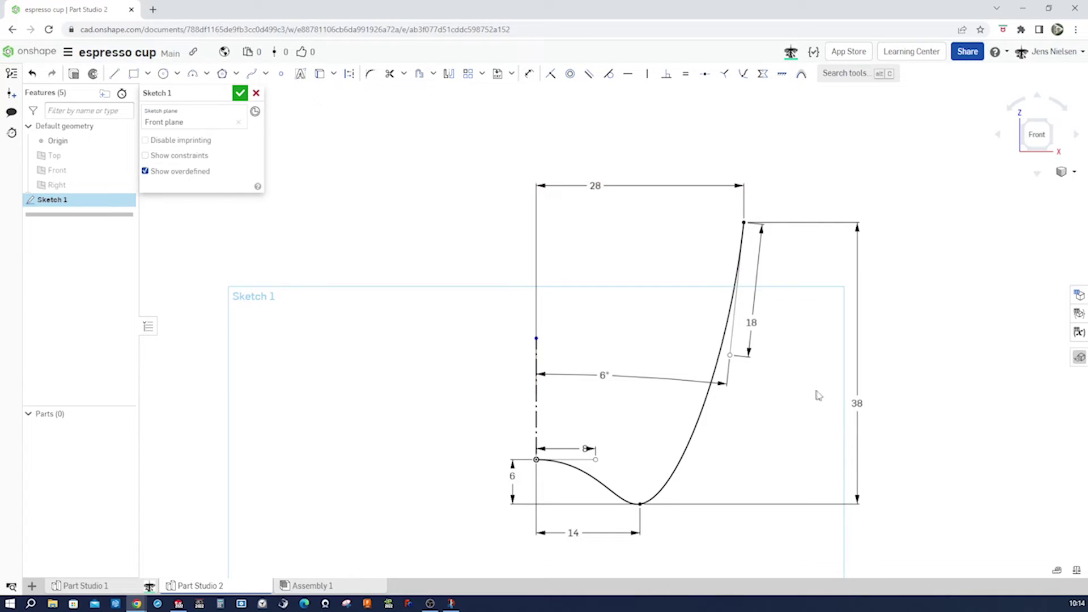
pyautogui.moveTo(753, 323); pyautogui.dragTo(787, 326)
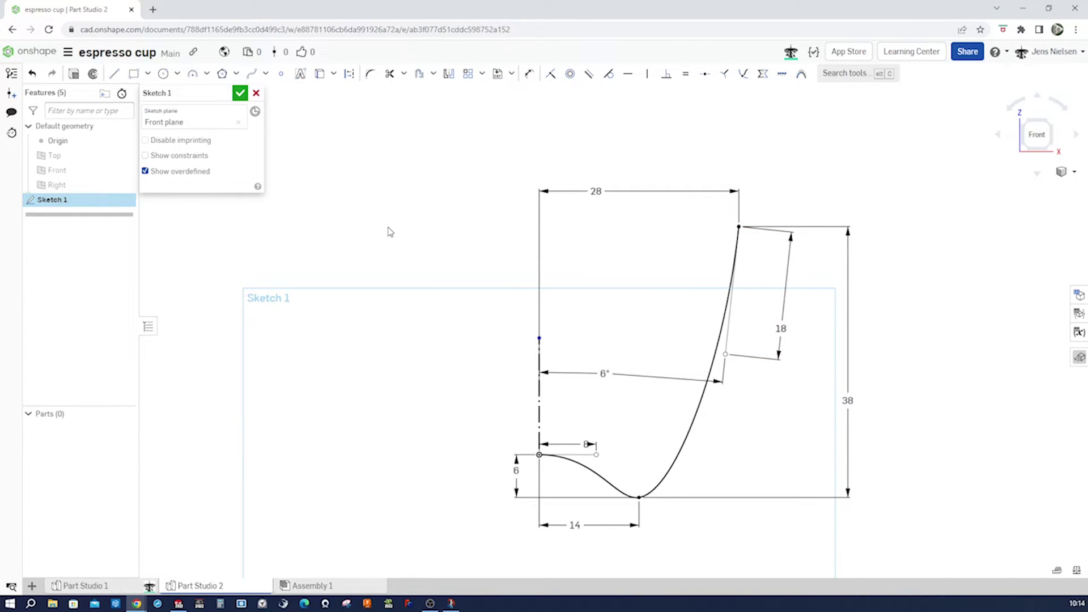
# Revolve the spline as a full surface around the dashed construction line.
pyautogui.click(92, 74)
pyautogui.click(224, 112)
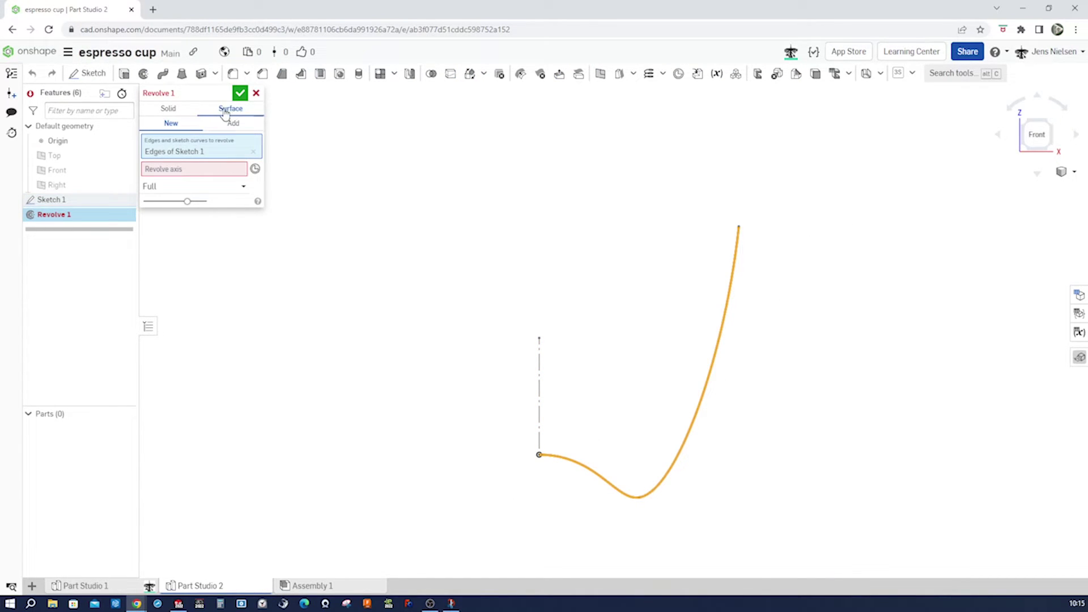
pyautogui.click(196, 169)
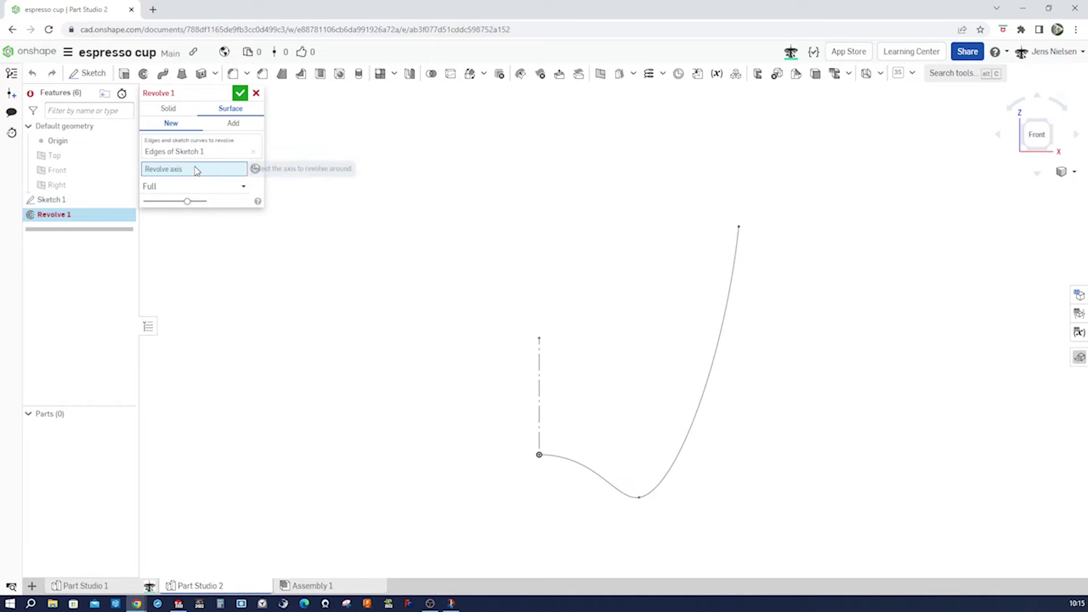
pyautogui.click(539, 363)
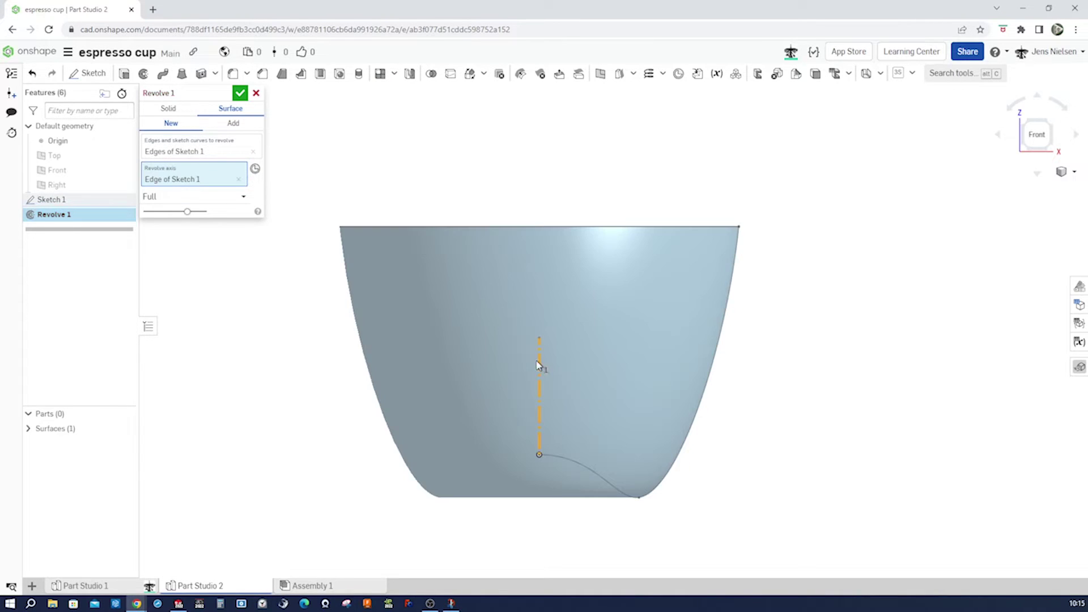
pyautogui.click(241, 94)
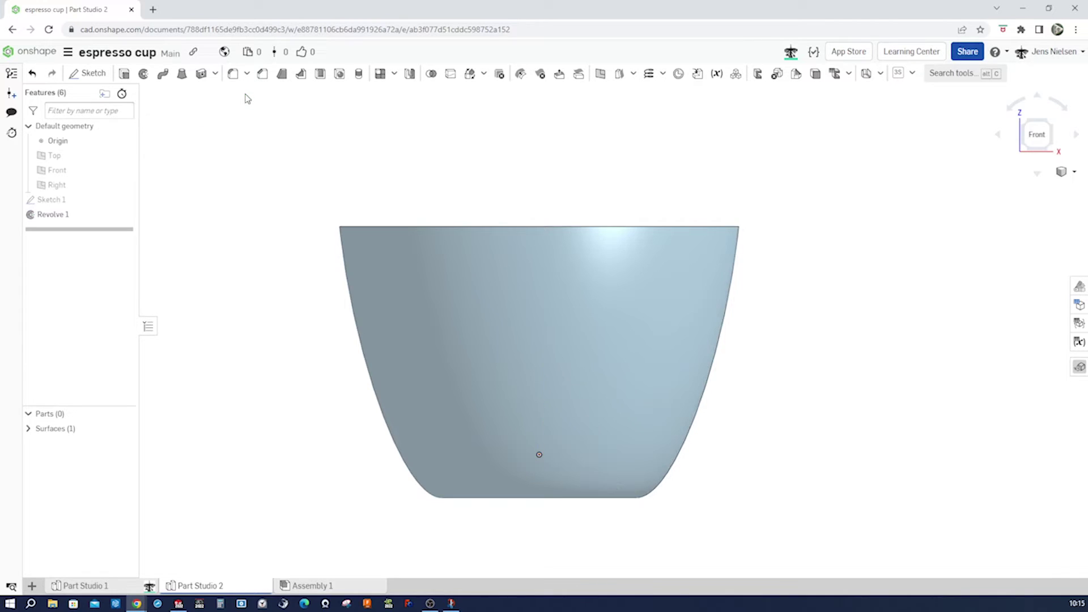
pyautogui.moveTo(479, 170); pyautogui.dragTo(474, 140, button='right')
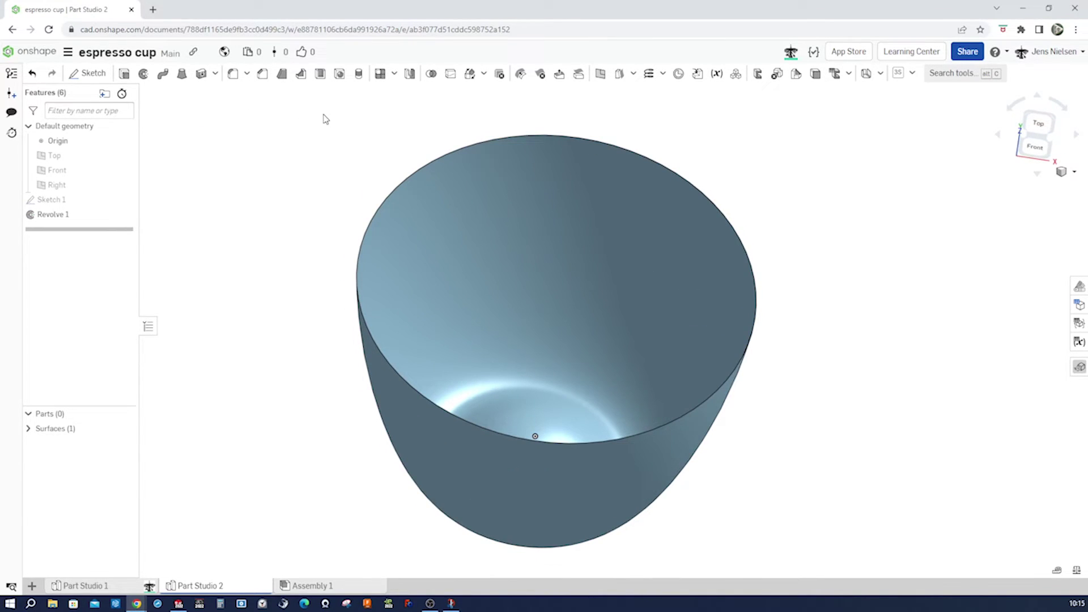
# Thicken the revolved cup surface 2 mm in both directions.
pyautogui.click(202, 74)
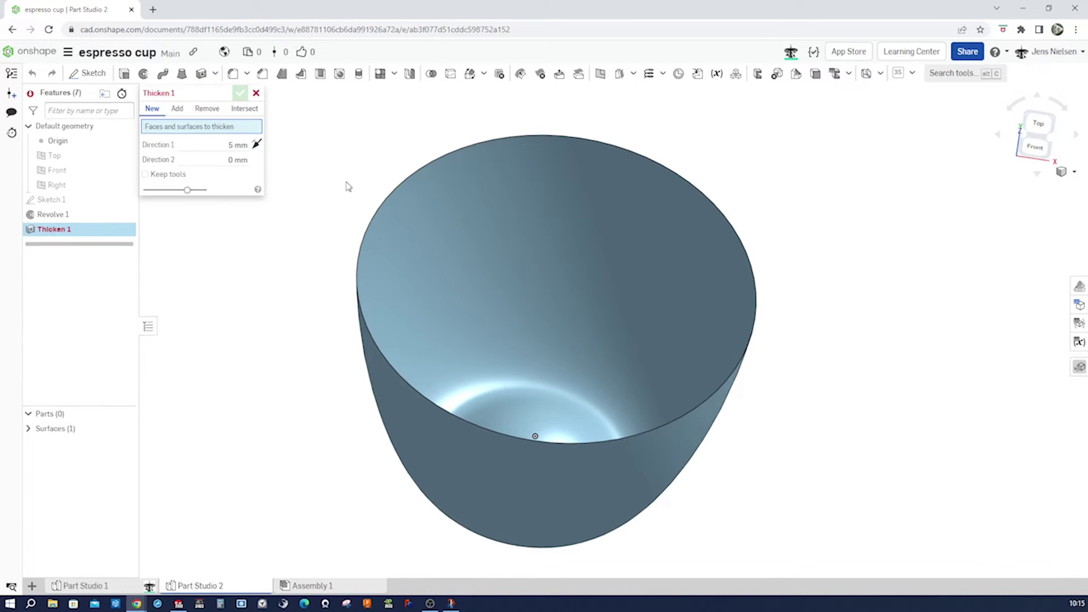
pyautogui.click(410, 214)
pyautogui.click(238, 155)
pyautogui.write('2')
pyautogui.press('Tab')
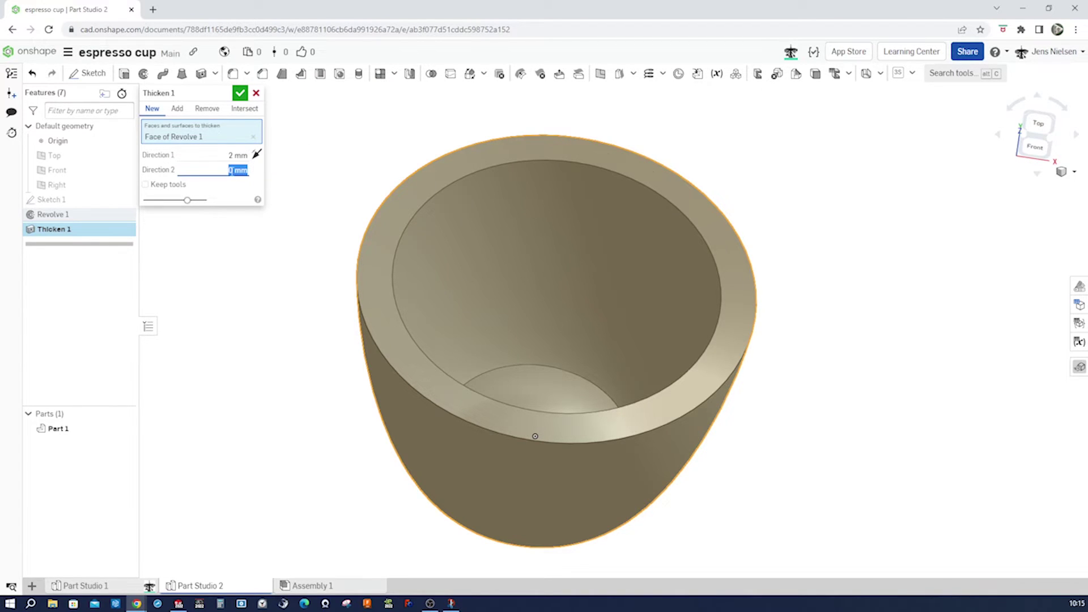
pyautogui.write('2')
pyautogui.press('Tab')
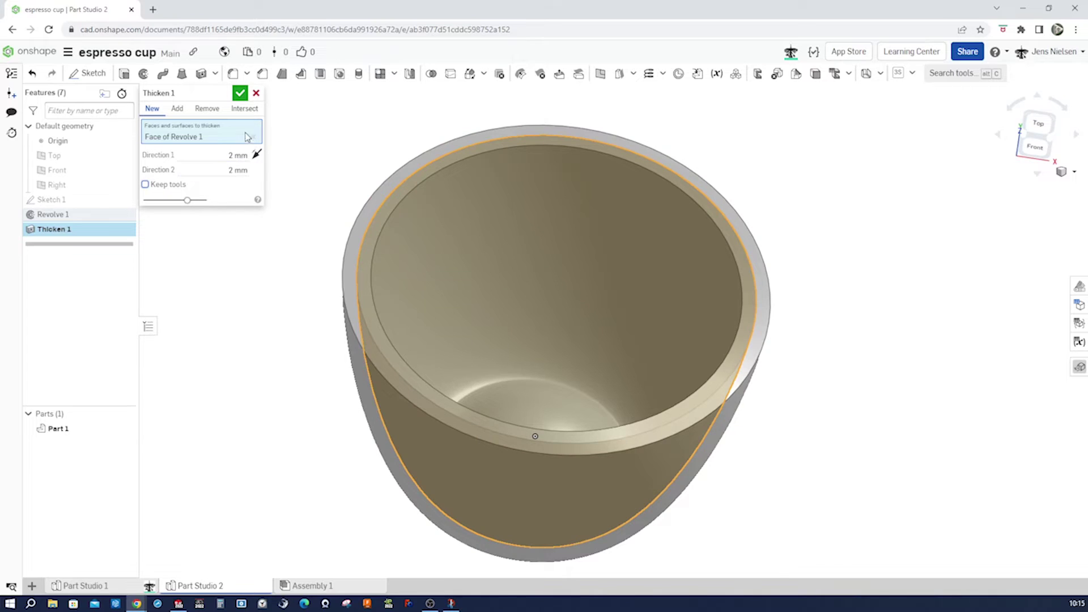
pyautogui.click(240, 94)
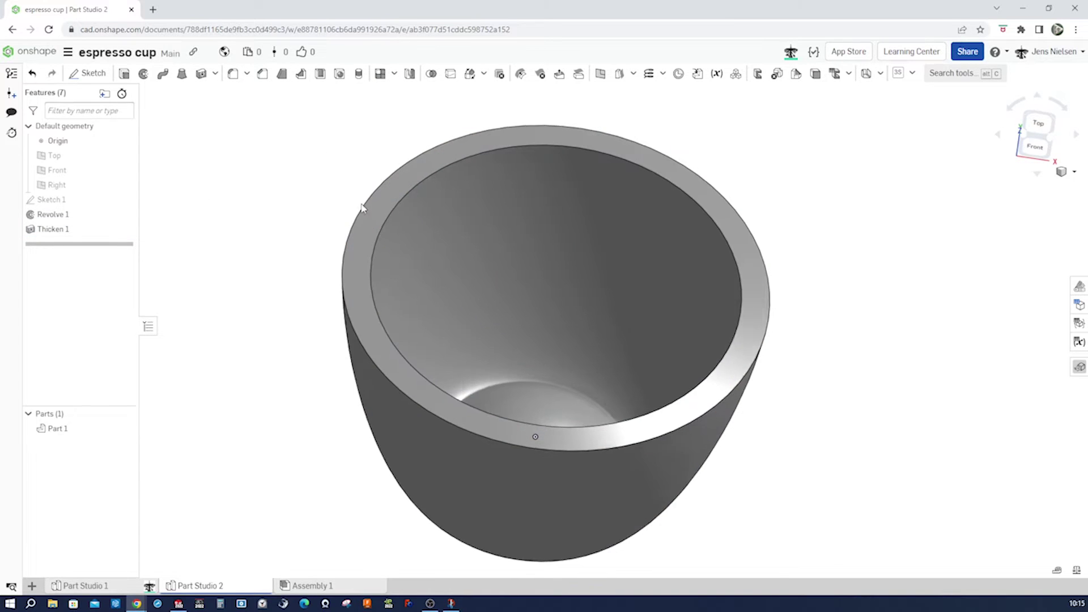
pyautogui.moveTo(359, 209); pyautogui.dragTo(368, 206, button='right')
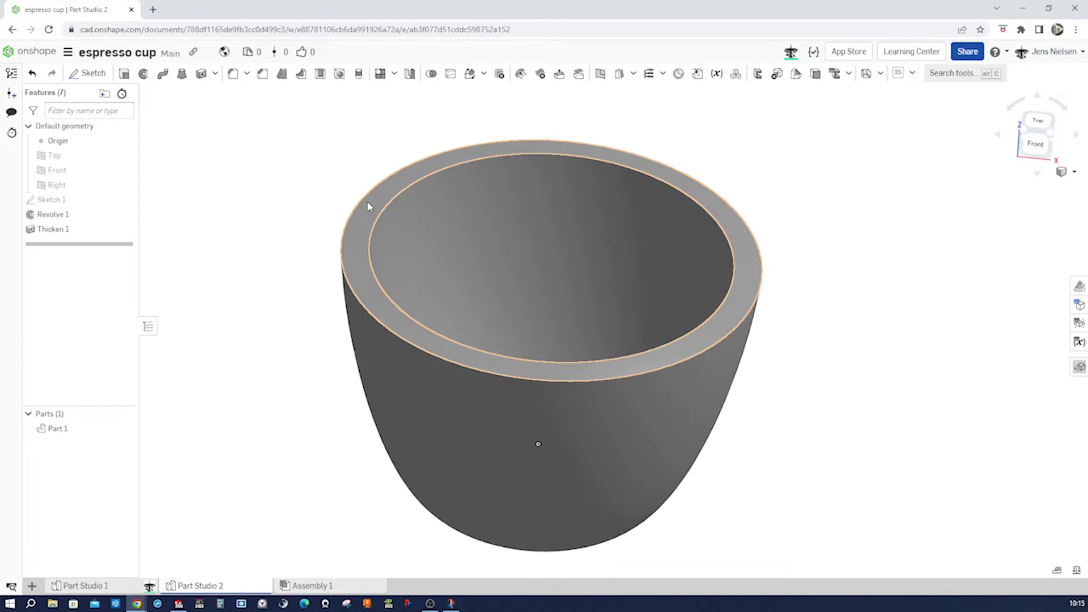
pyautogui.click(233, 73)
# Add a full-round fillet across the rim between the inner and outer walls.
pyautogui.click(229, 108)
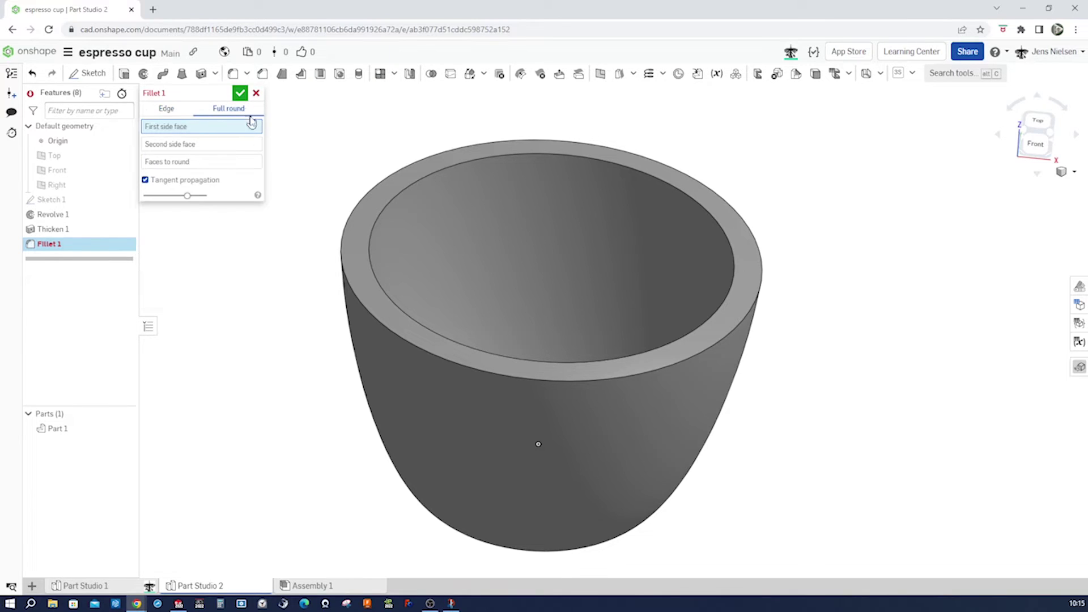
pyautogui.click(401, 224)
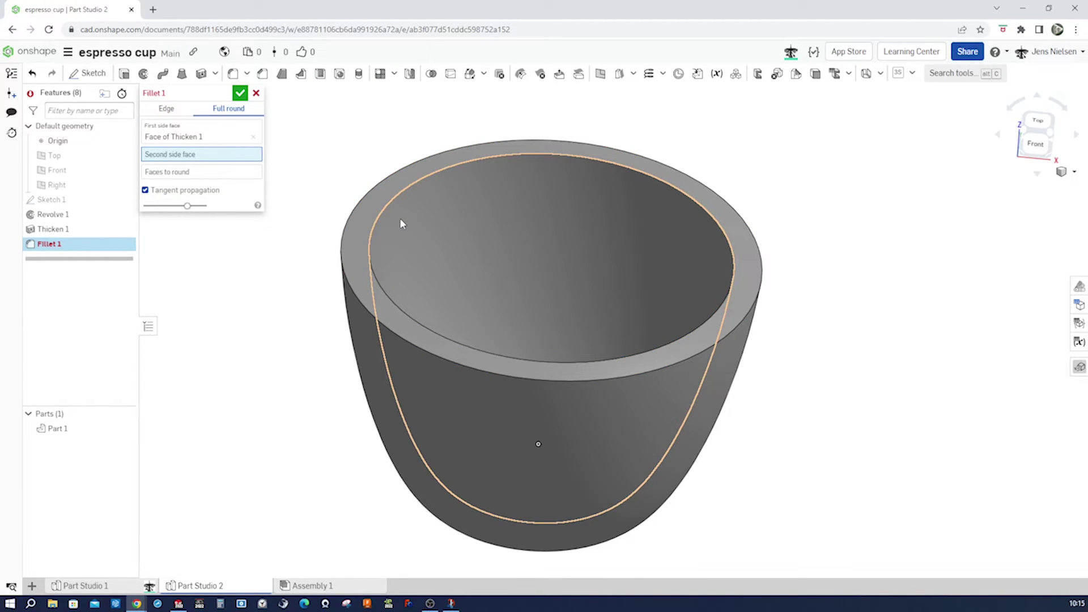
pyautogui.moveTo(373, 239); pyautogui.dragTo(369, 272, button='right')
pyautogui.click(375, 272)
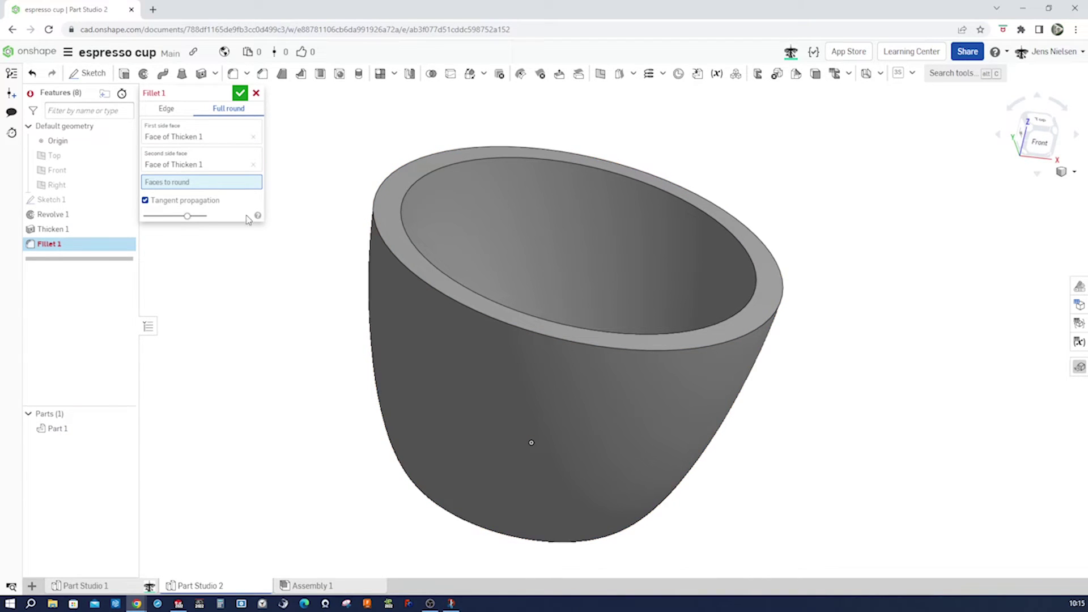
pyautogui.click(380, 211)
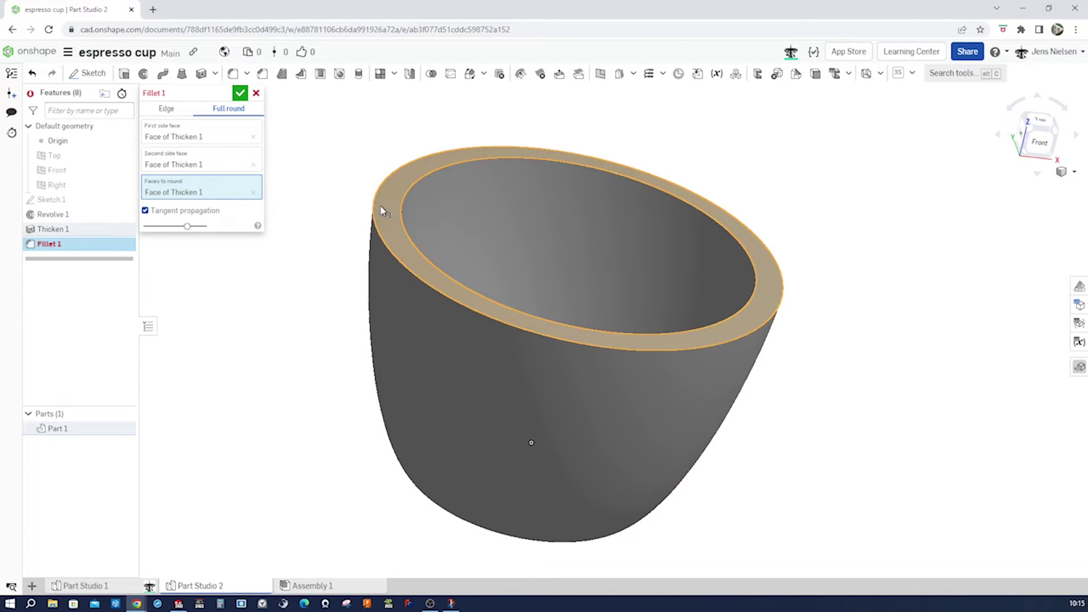
pyautogui.click(241, 93)
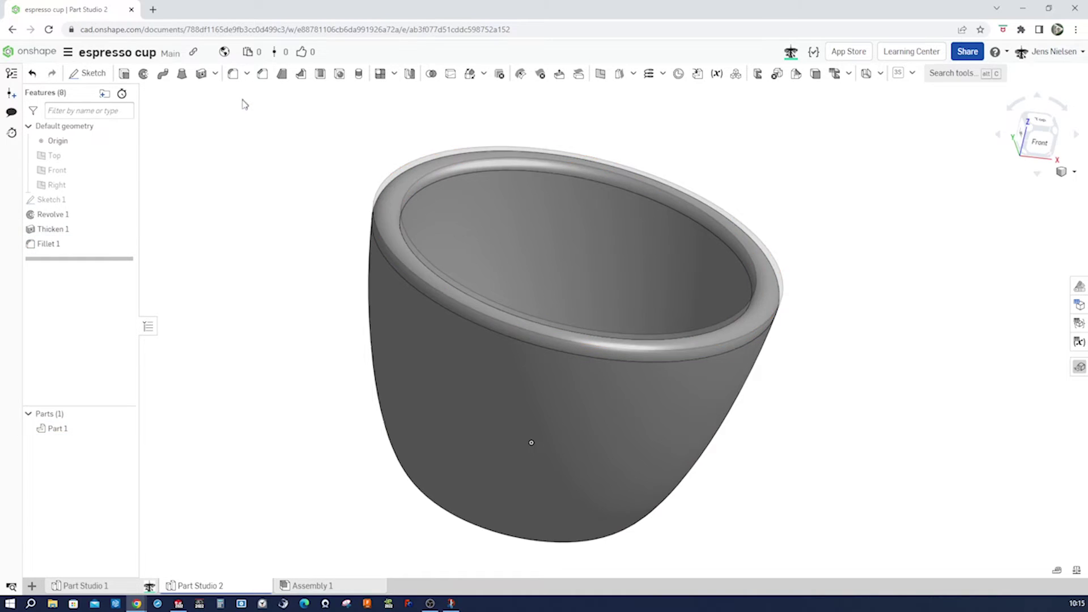
pyautogui.moveTo(324, 222); pyautogui.dragTo(318, 199, button='right')
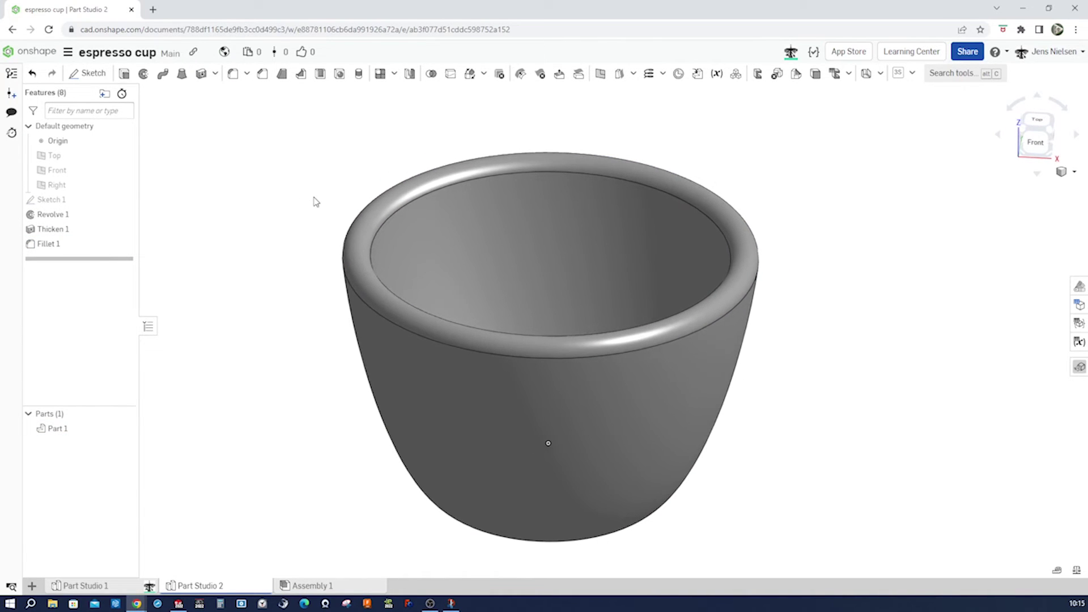
# Rename Part 1 to 'cup'.
pyautogui.rightClick(90, 429)
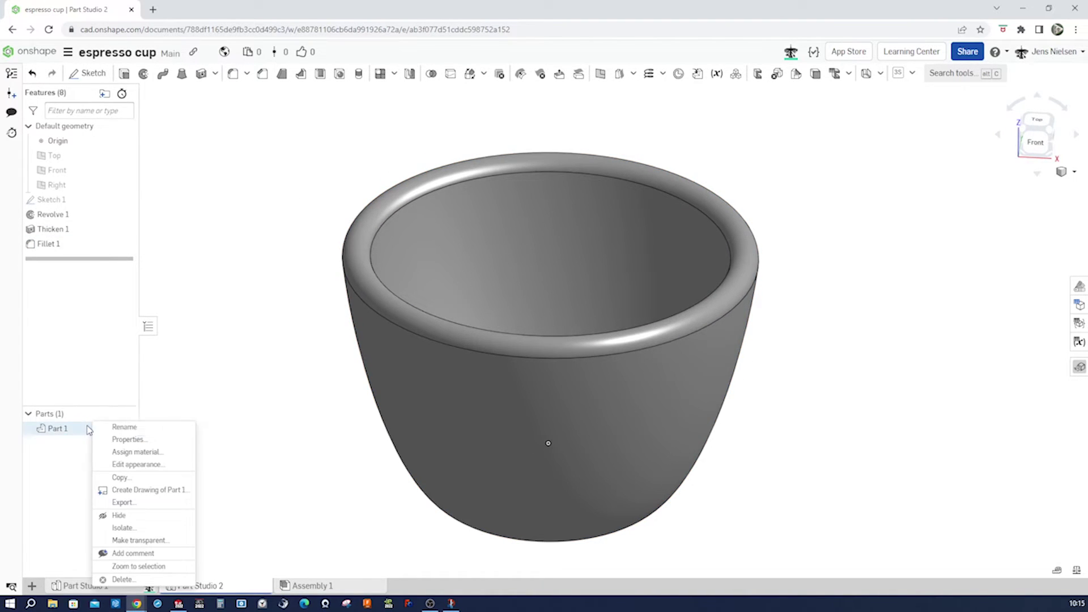
pyautogui.click(125, 429)
pyautogui.write('cup')
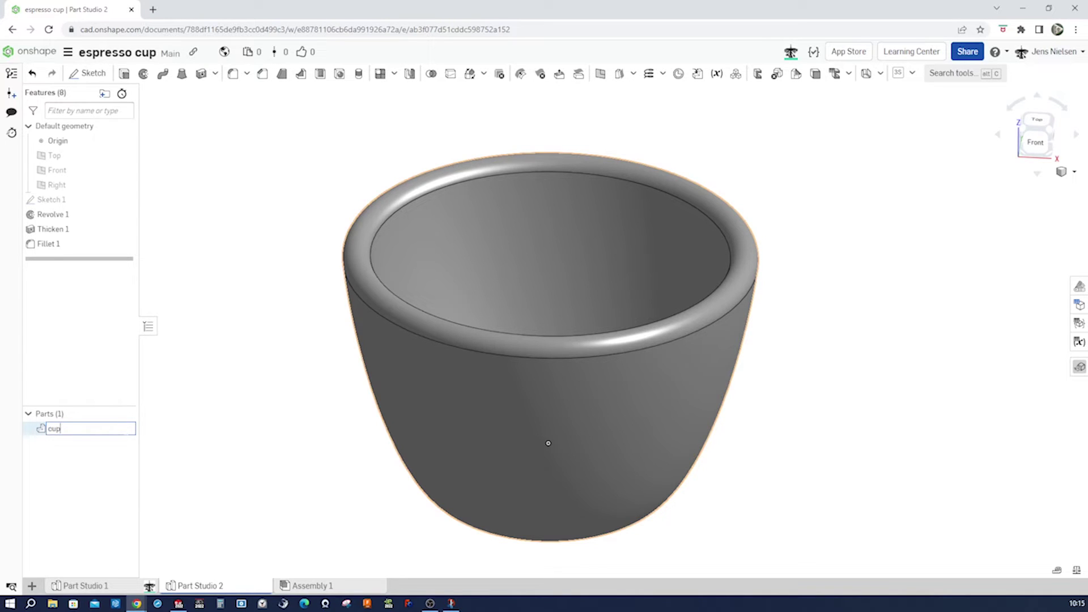
pyautogui.press('Return')
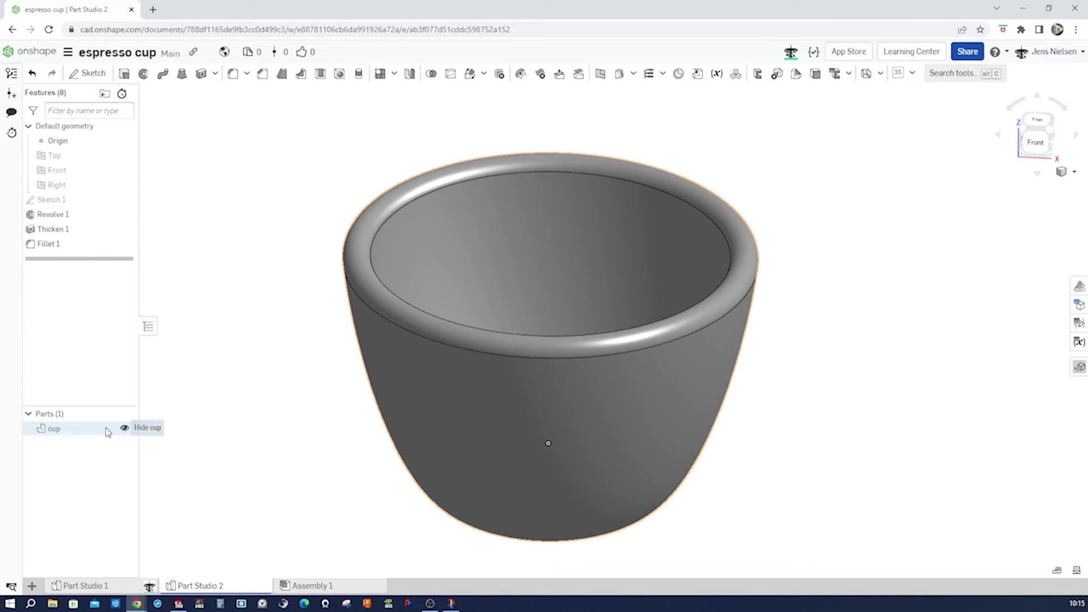
# Give the cup a light grey appearance and make Sketch 1 visible again.
pyautogui.rightClick(99, 431)
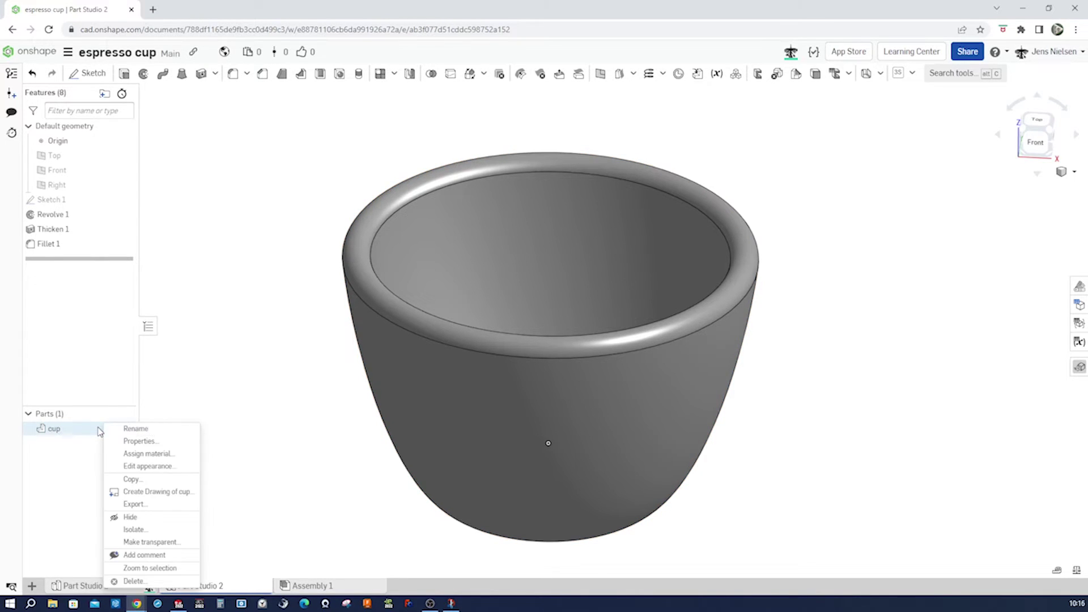
pyautogui.click(145, 464)
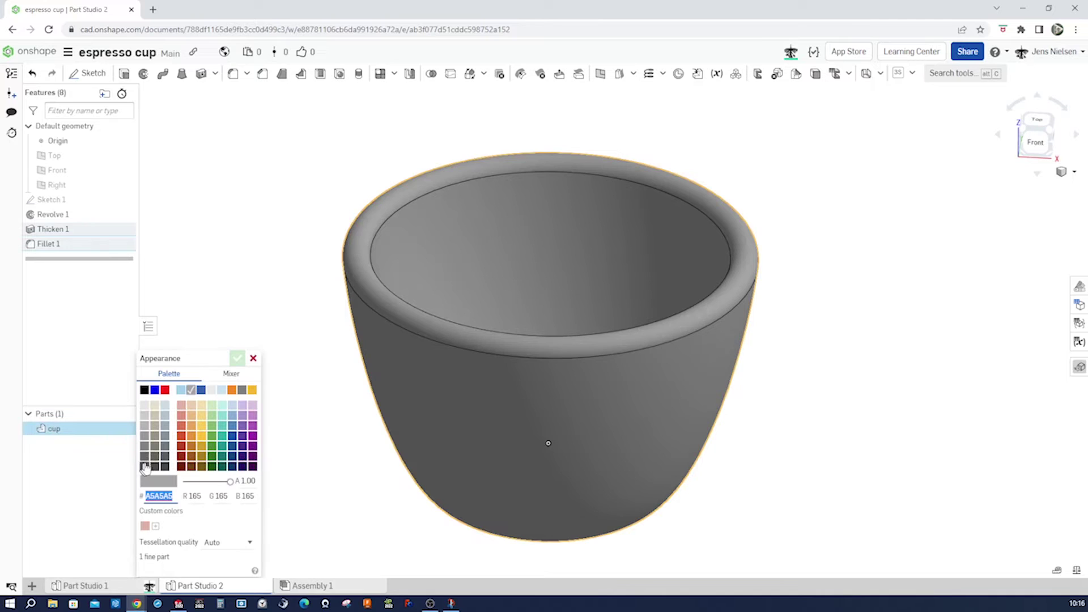
pyautogui.click(214, 390)
pyautogui.click(237, 358)
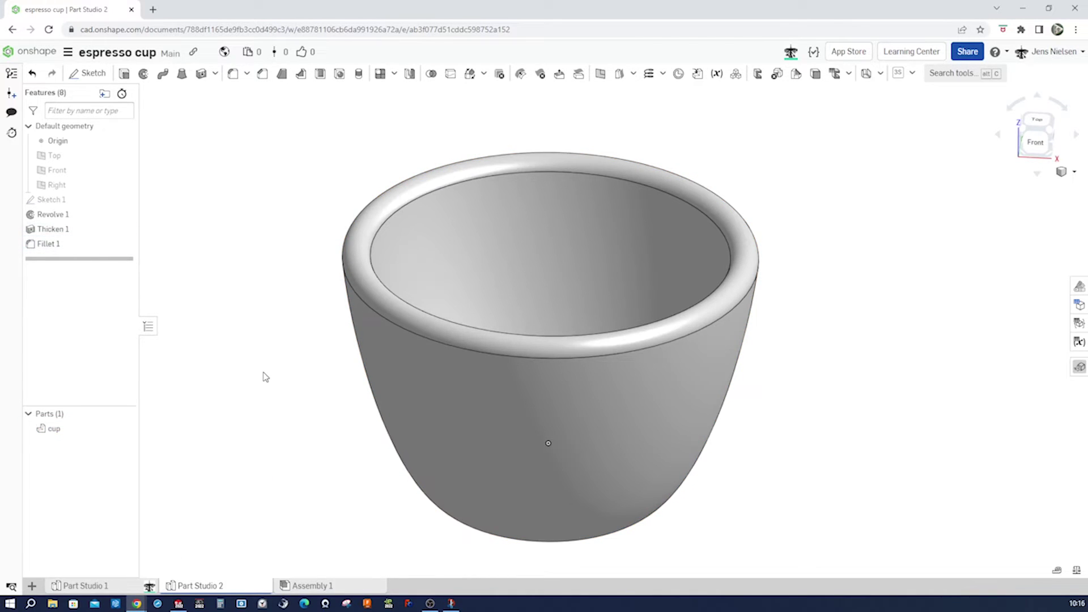
pyautogui.moveTo(262, 372); pyautogui.dragTo(265, 377, button='right')
pyautogui.click(124, 200)
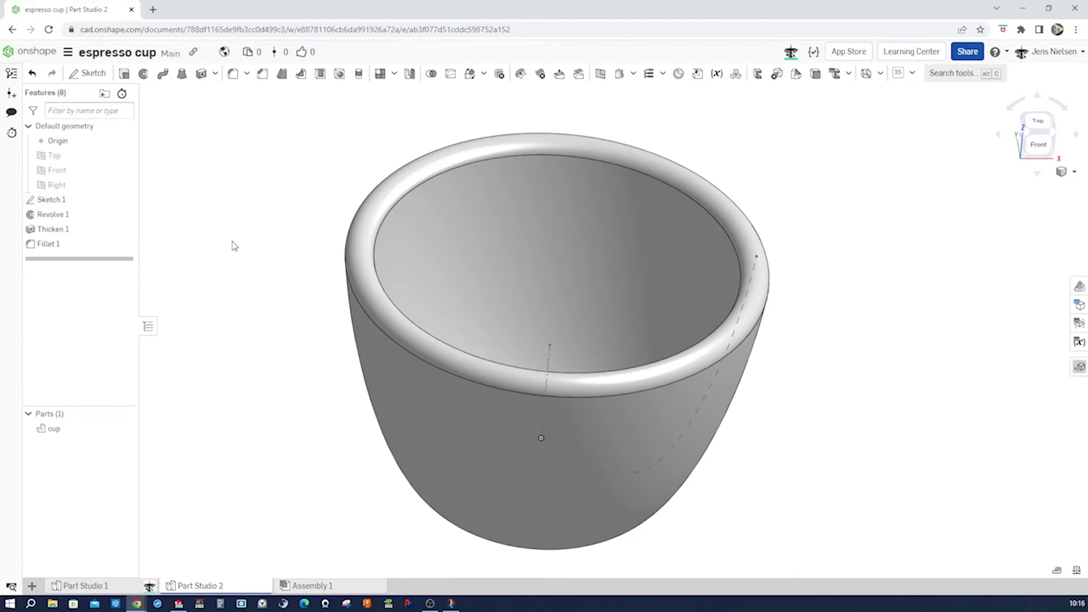
pyautogui.press('Down')
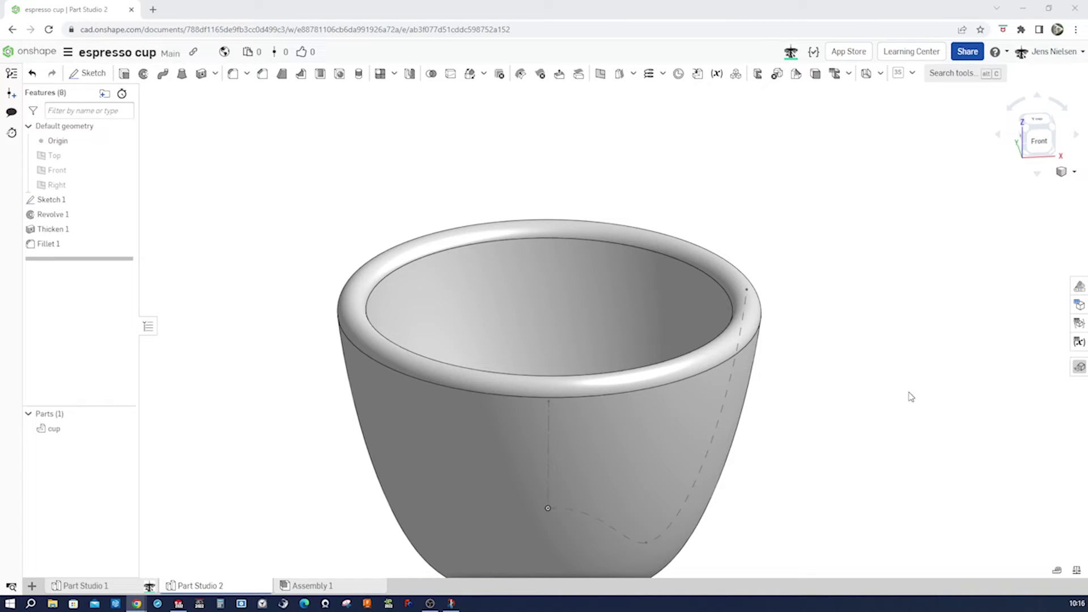
pyautogui.scroll(-1, 840, 306)
pyautogui.scroll(-2, 839, 306)
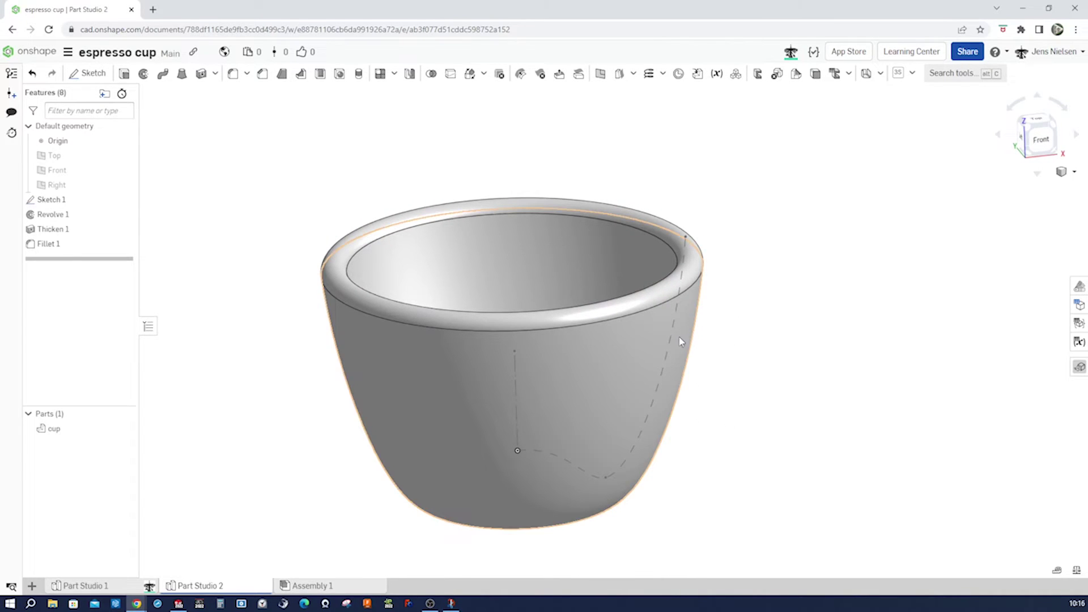
pyautogui.scroll(1, 740, 329)
pyautogui.press('Left')
pyautogui.press('Left')
pyautogui.press('Left')
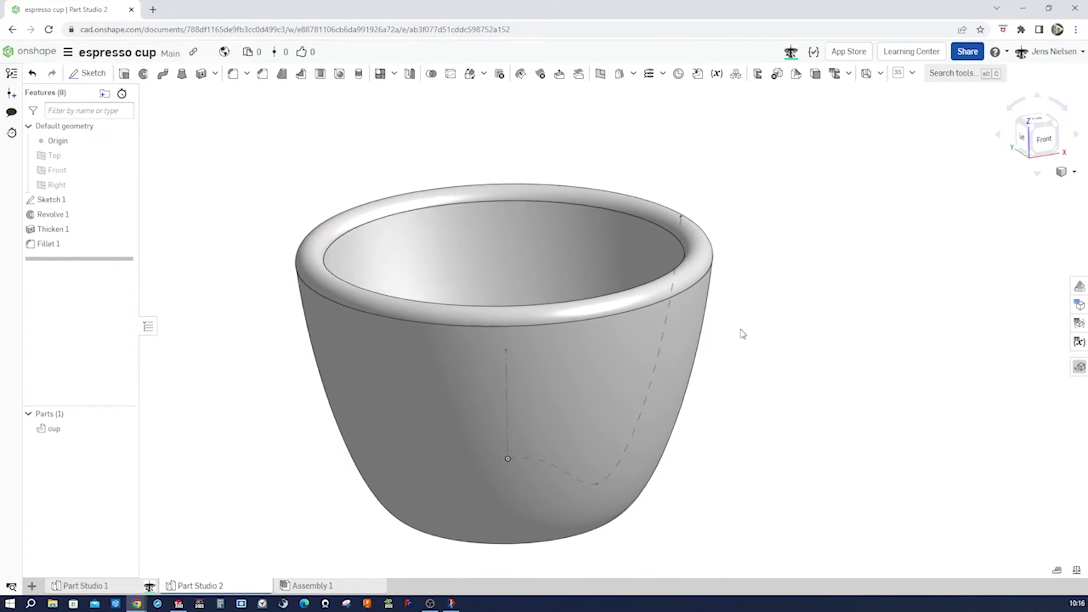
pyautogui.press('Left')
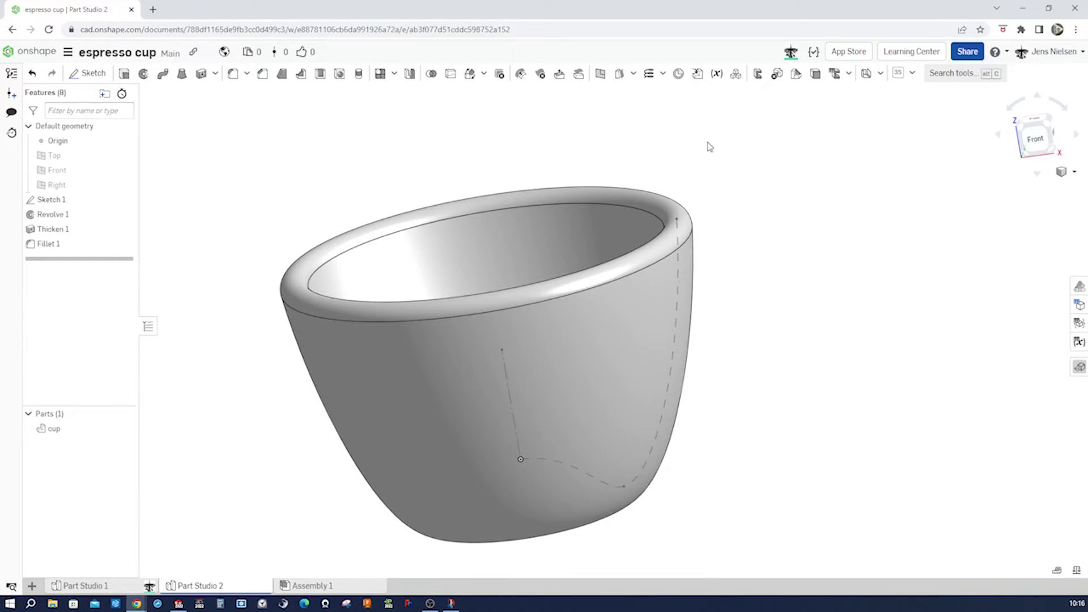
# Open Sketch 2 on the Front plane, view it face-on, and toggle the cup part's visibility.
pyautogui.click(80, 73)
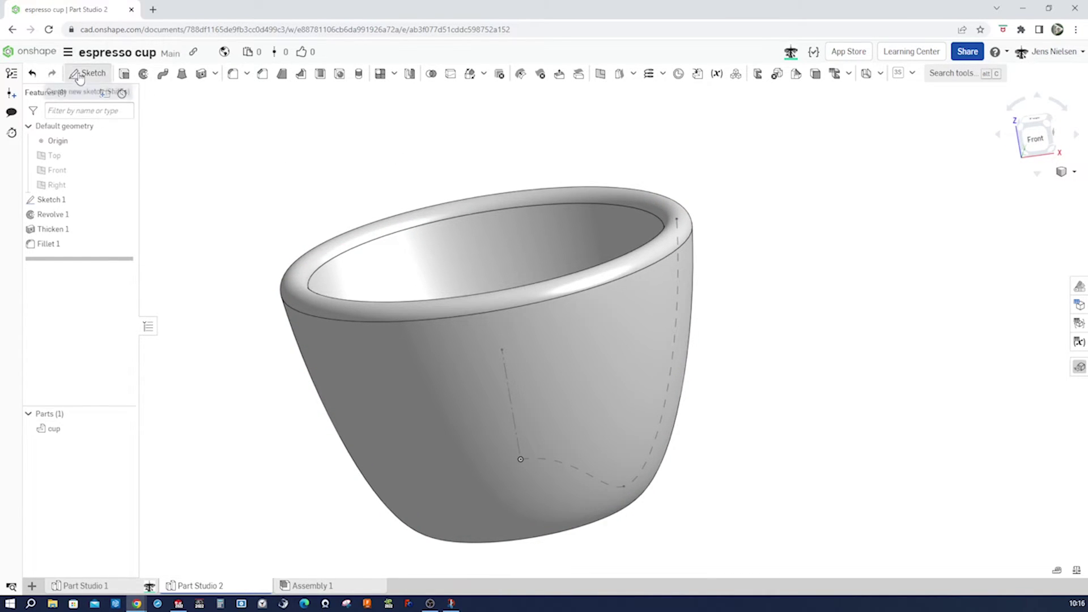
pyautogui.click(94, 177)
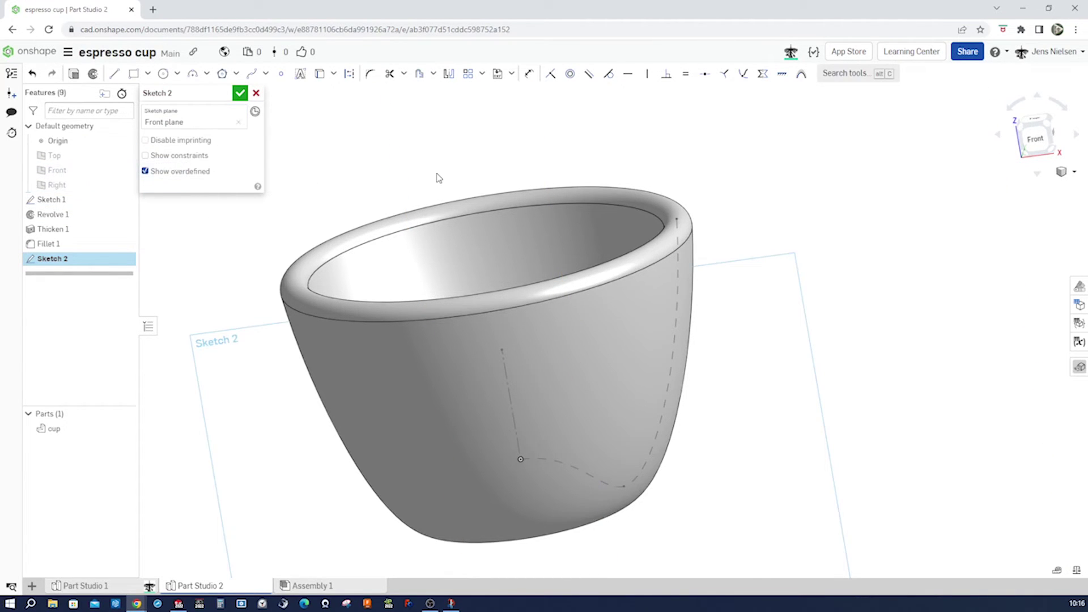
pyautogui.press('n')
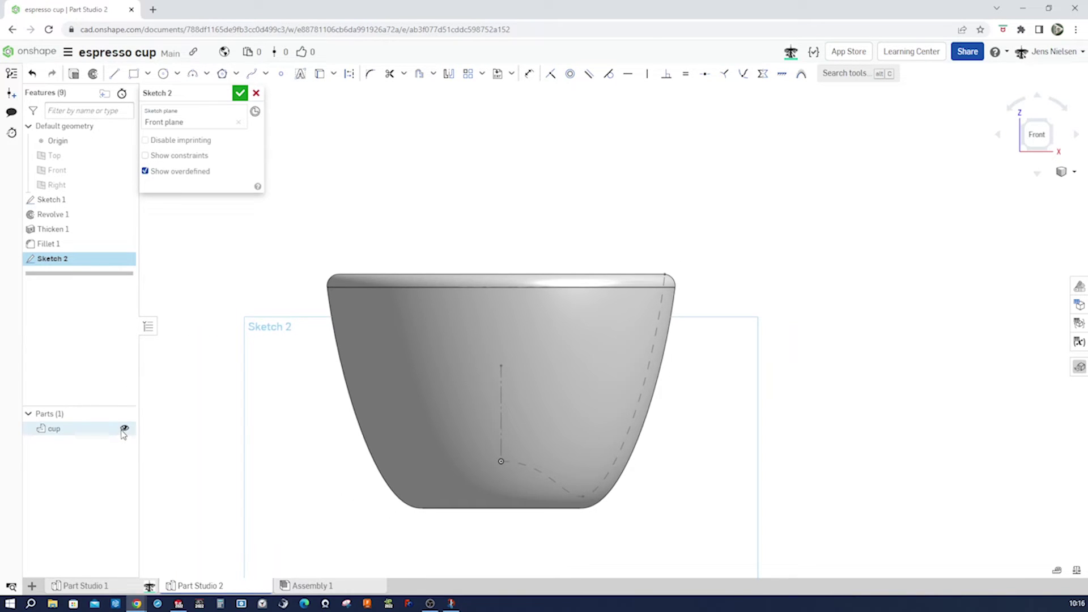
pyautogui.click(125, 429)
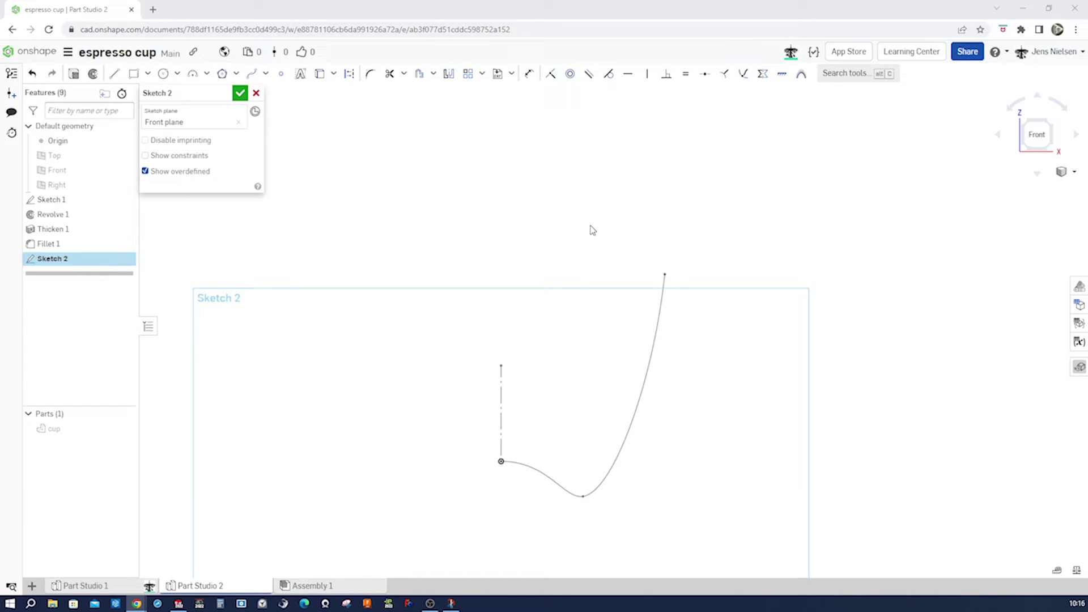
# Draw a handle spline from the cup's profile curve out to a bend point and back to the curve.
pyautogui.click(251, 73)
pyautogui.scroll(5, 509, 239)
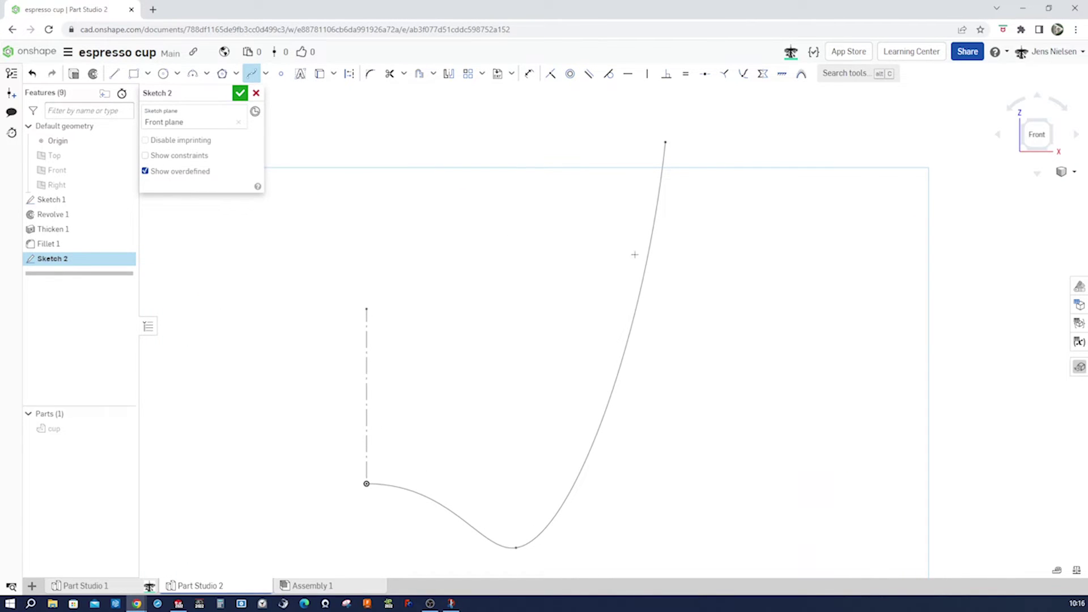
pyautogui.click(657, 205)
pyautogui.click(782, 279)
pyautogui.doubleClick(605, 417)
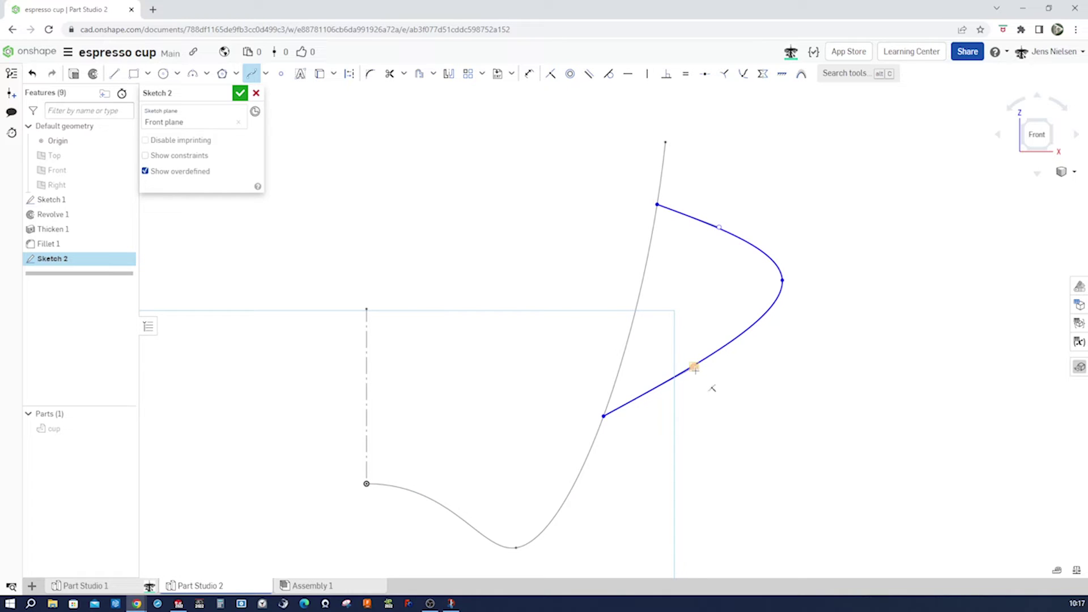
pyautogui.moveTo(694, 367); pyautogui.dragTo(705, 394)
pyautogui.press('Escape')
# Reshape the handle into a D-shaped loop by adjusting its lower and top tangents.
pyautogui.scroll(5, 706, 396)
pyautogui.moveTo(756, 392); pyautogui.dragTo(775, 513)
pyautogui.scroll(-4, 821, 357)
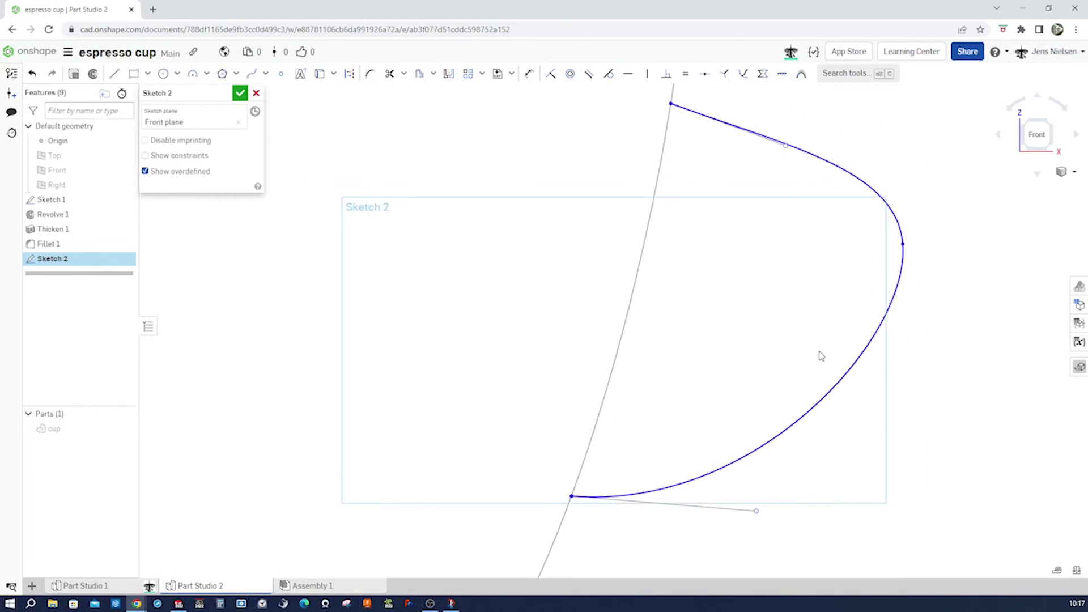
pyautogui.moveTo(740, 243); pyautogui.dragTo(736, 172)
pyautogui.scroll(3, 772, 246)
pyautogui.scroll(-4, 825, 267)
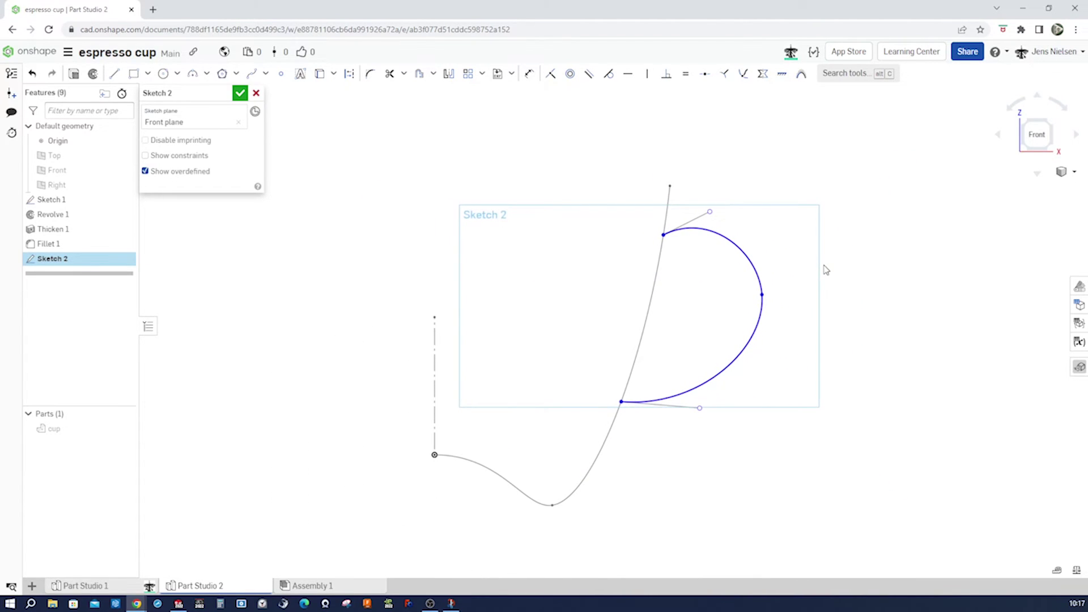
pyautogui.press('u')
# Dimension the spline's top point 22 mm above the origin.
pyautogui.click(662, 233)
pyautogui.click(434, 454)
pyautogui.click(393, 311)
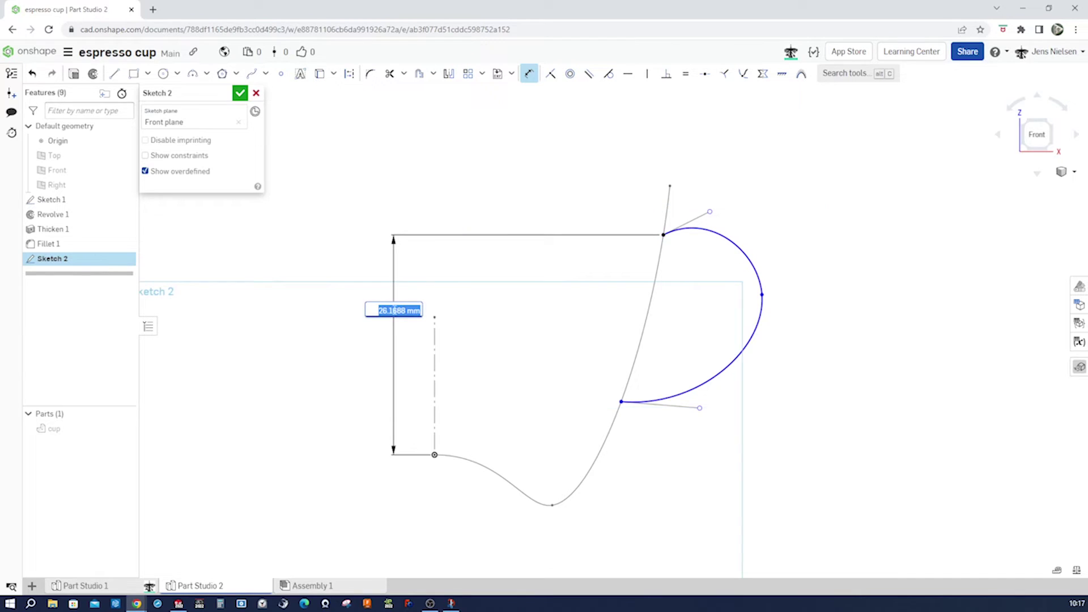
pyautogui.write('22')
pyautogui.press('Return')
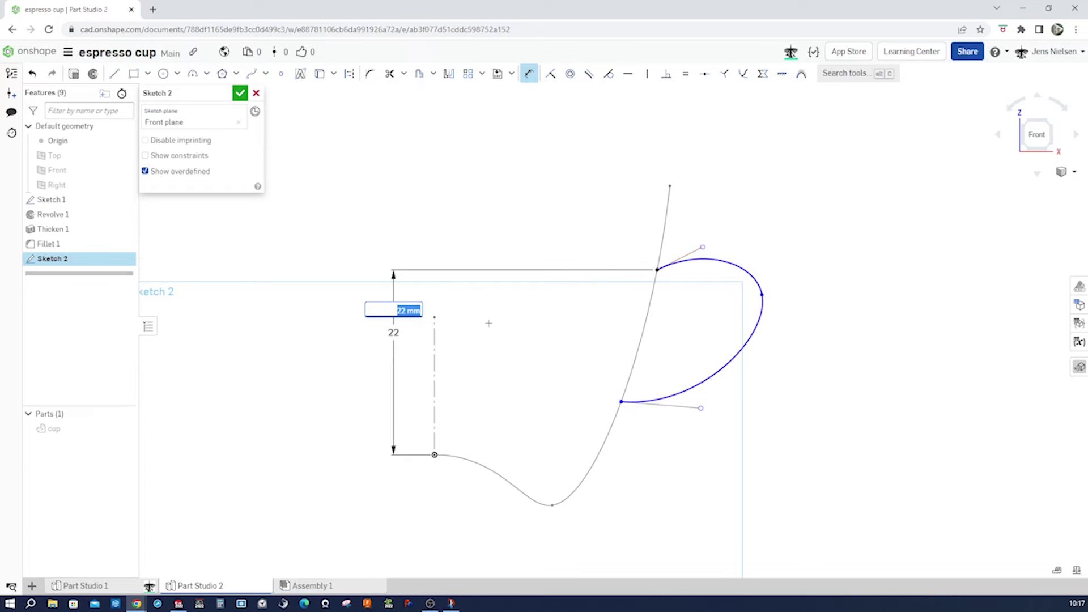
# Set the top tangent to 48° from the centre line and 12 mm long.
pyautogui.click(438, 356)
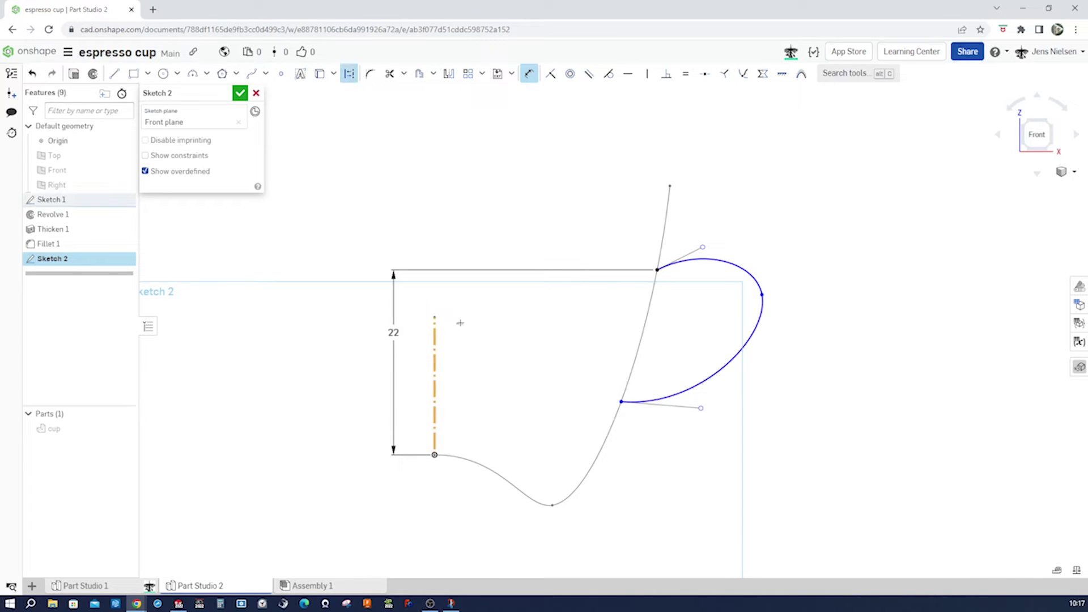
pyautogui.click(682, 252)
pyautogui.click(576, 239)
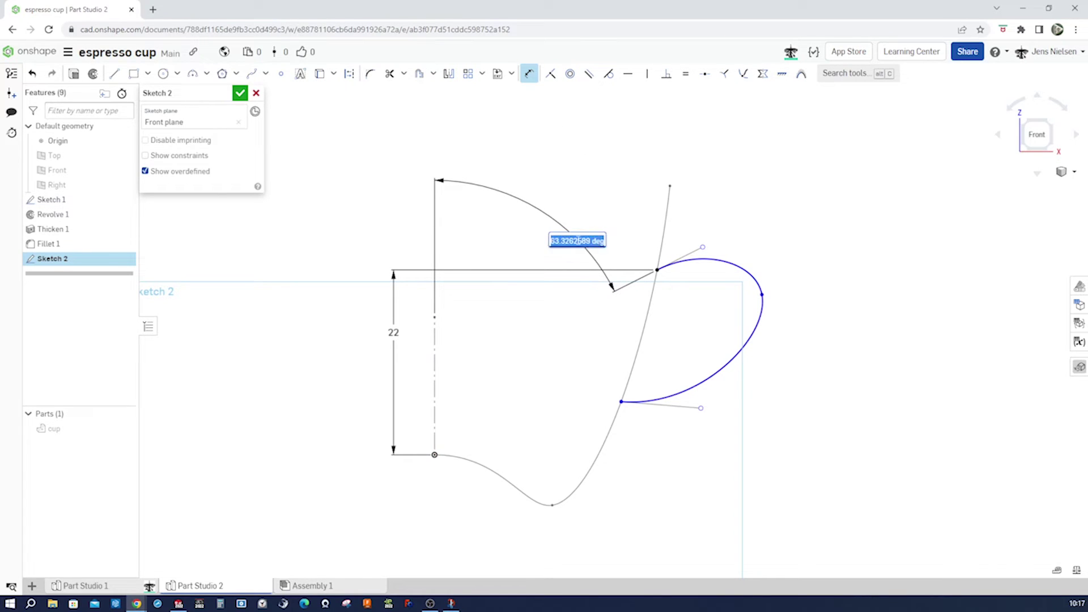
pyautogui.write('48')
pyautogui.press('Return')
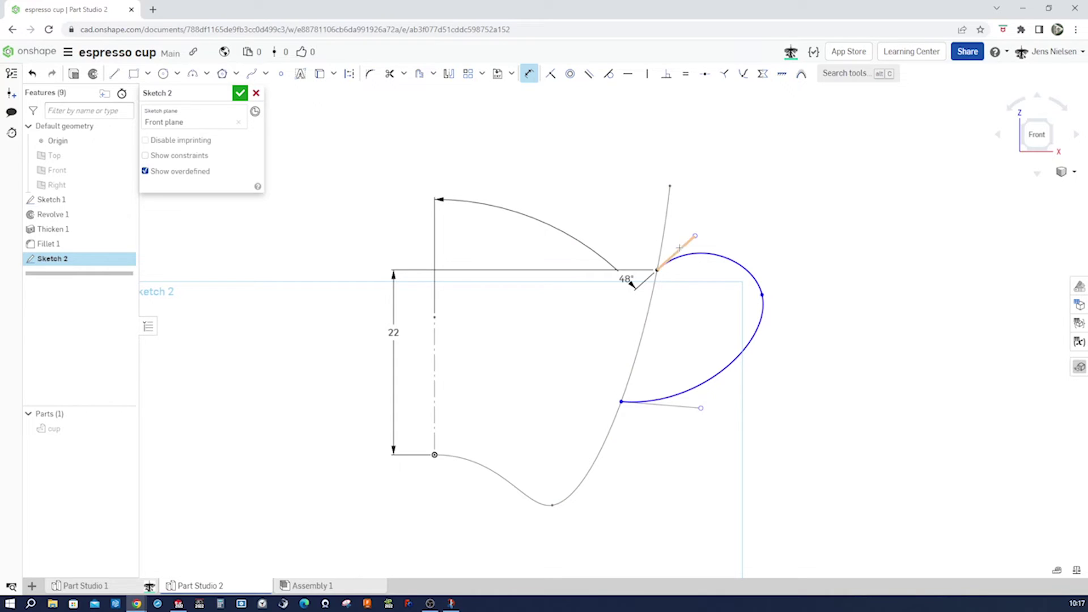
pyautogui.click(680, 248)
pyautogui.click(664, 242)
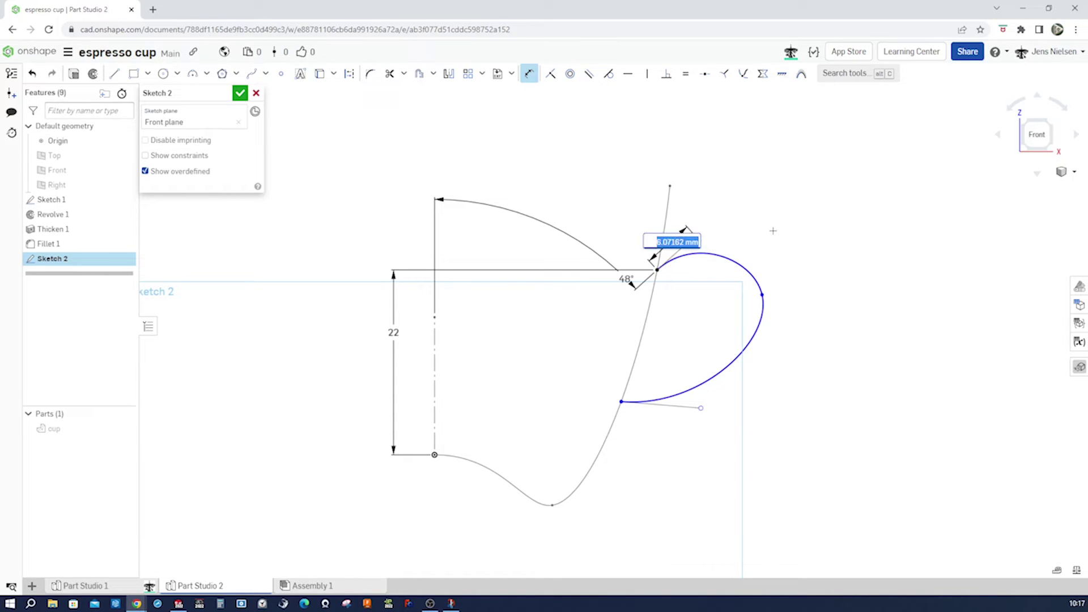
pyautogui.write('12')
pyautogui.press('Return')
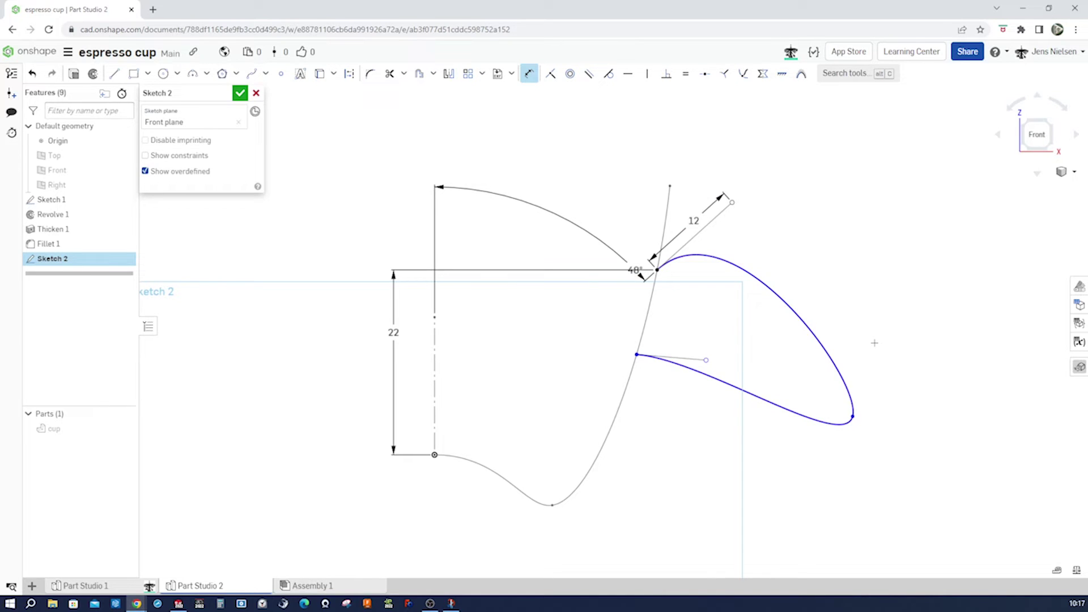
# Slide the spline's lower end down the profile and set its tangent angle to 82°.
pyautogui.press('Escape')
pyautogui.moveTo(637, 356); pyautogui.dragTo(693, 369)
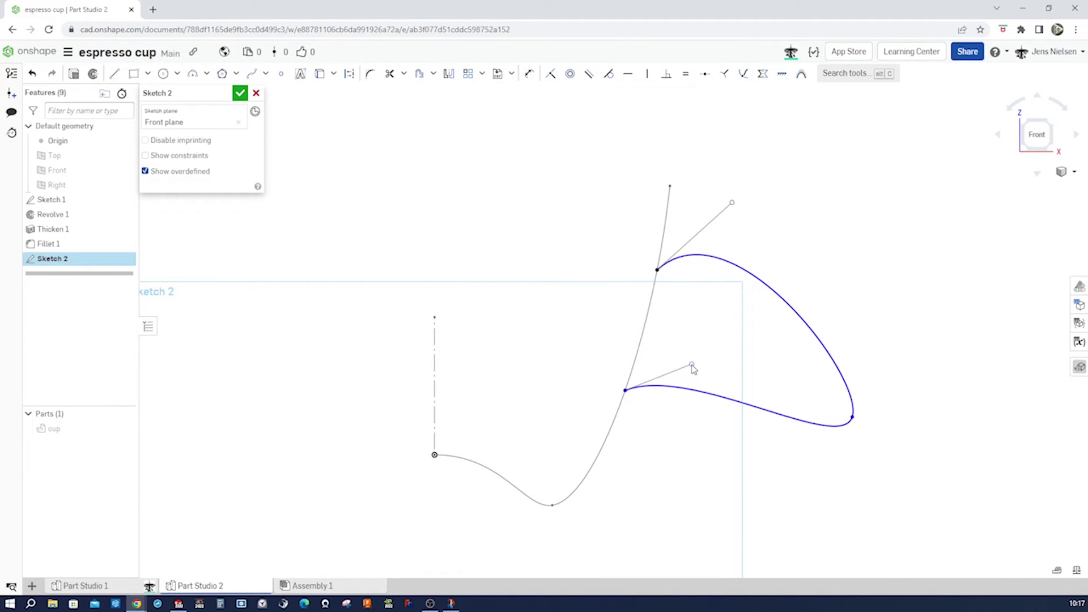
pyautogui.press('d')
pyautogui.click(658, 377)
pyautogui.click(434, 390)
pyautogui.click(505, 338)
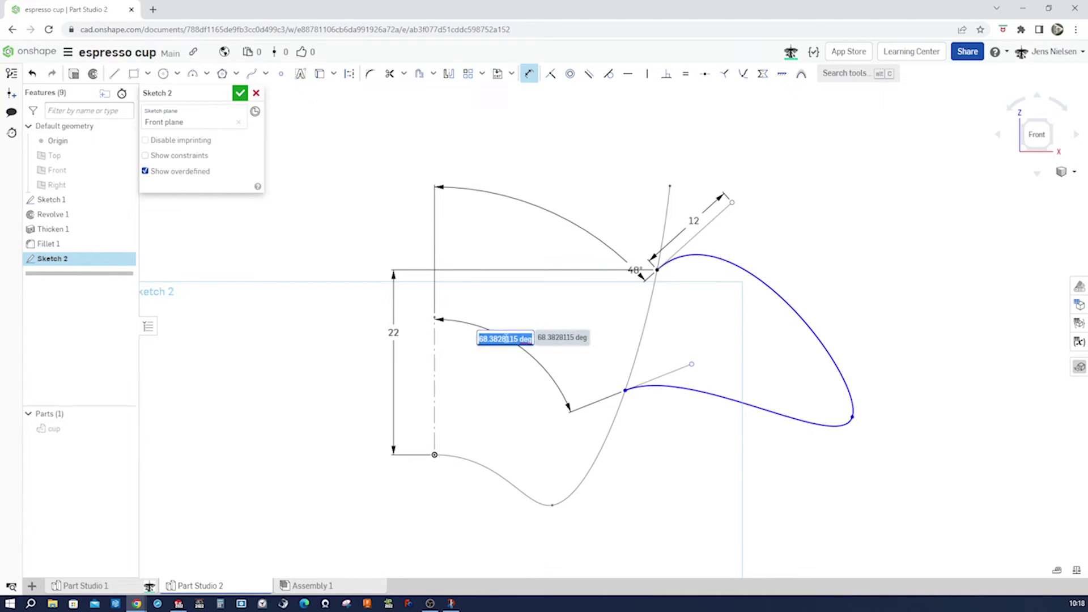
pyautogui.write('82')
pyautogui.press('Return')
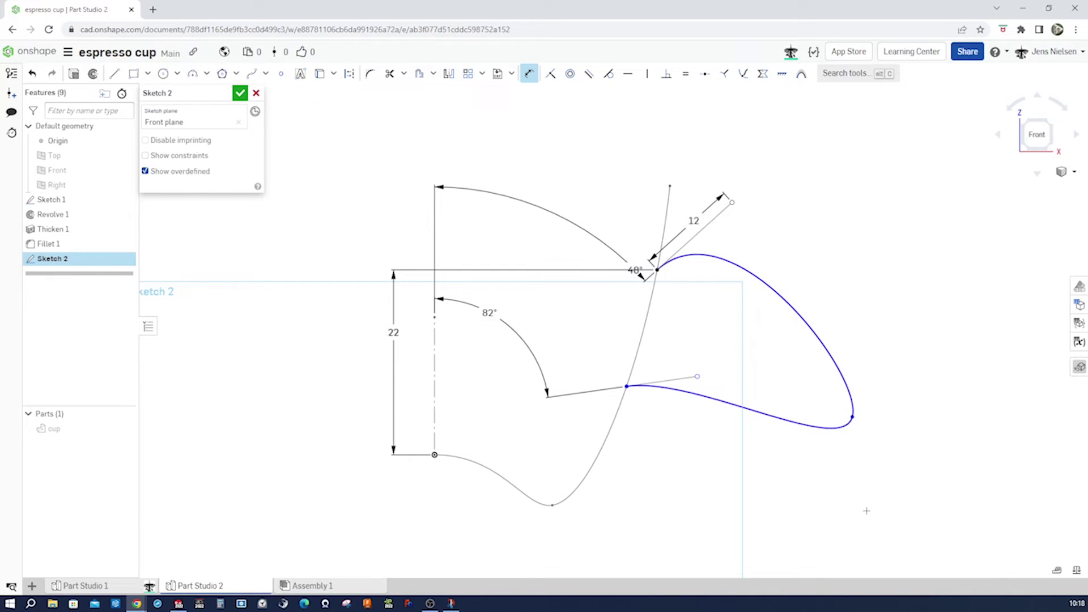
# Pull the handle's outer point inward and dimension its reach at 42 mm from the centre line.
pyautogui.press('Escape')
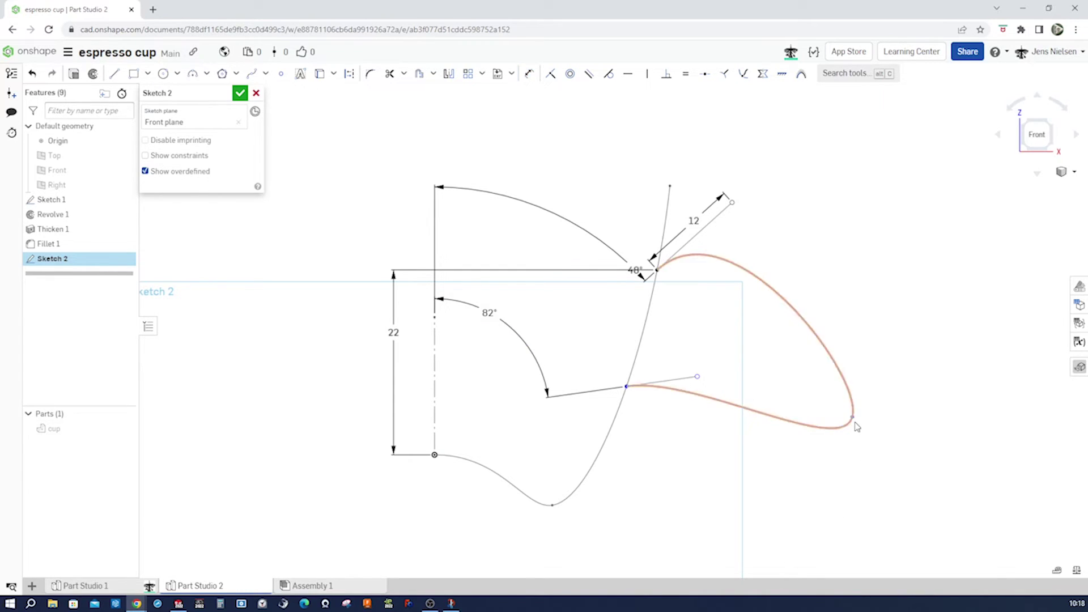
pyautogui.moveTo(855, 427); pyautogui.dragTo(787, 368)
pyautogui.press('d')
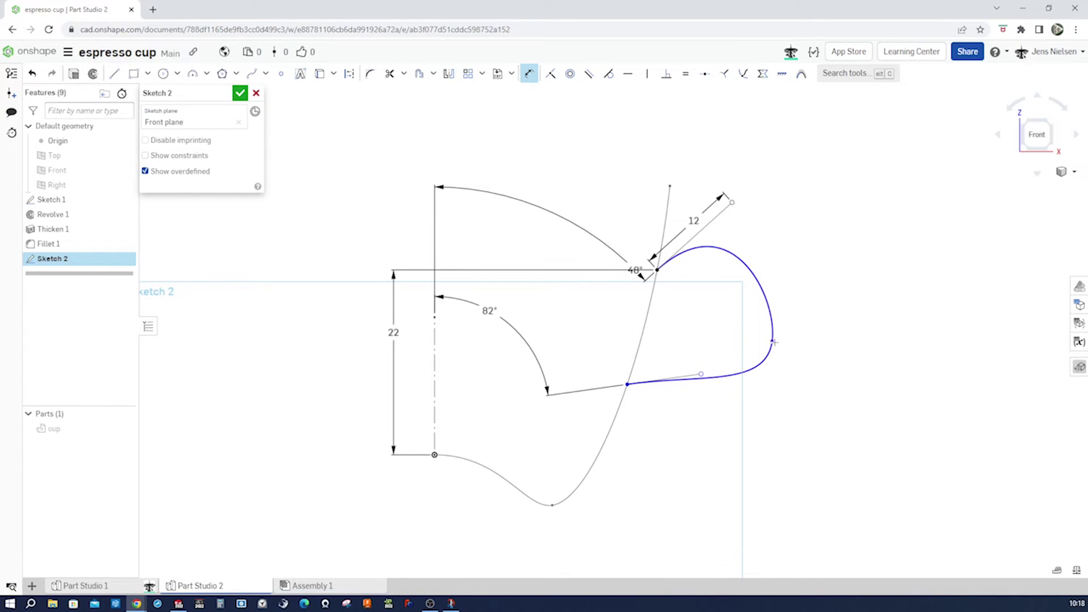
pyautogui.click(434, 429)
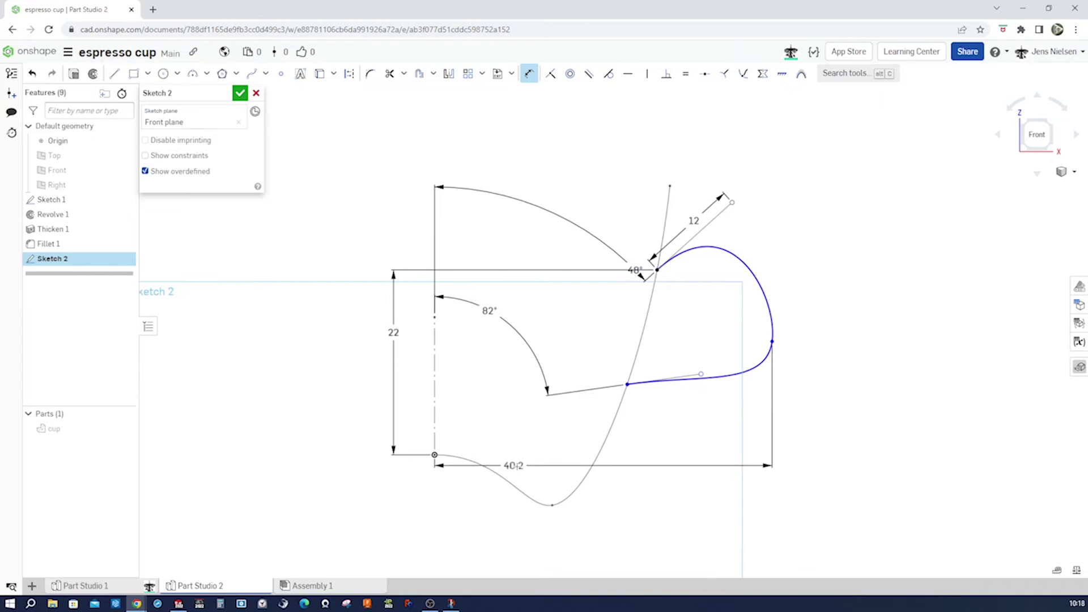
pyautogui.click(538, 527)
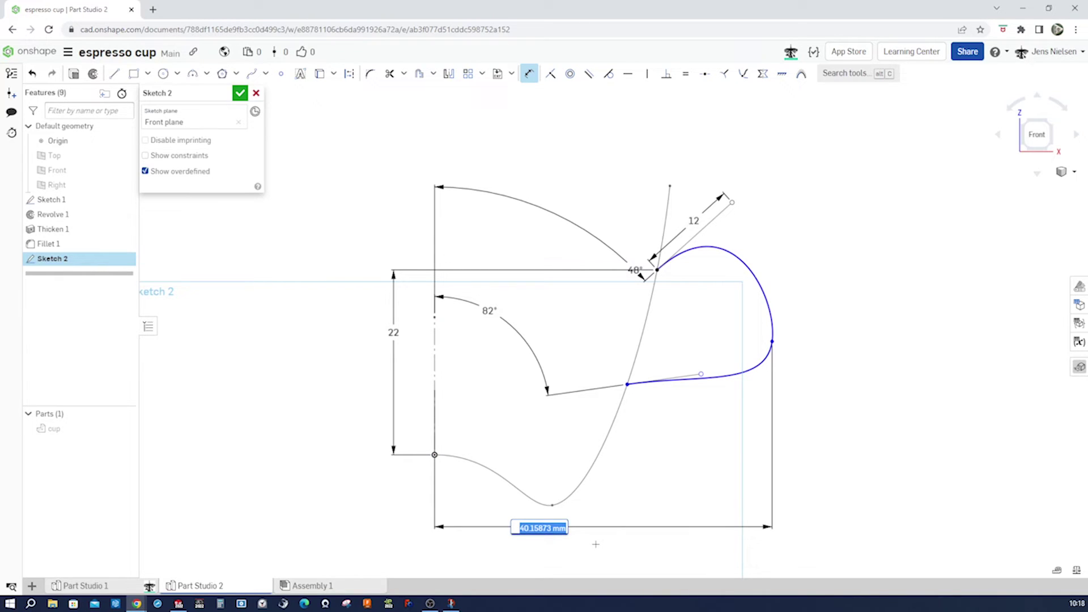
pyautogui.write('42')
pyautogui.press('Return')
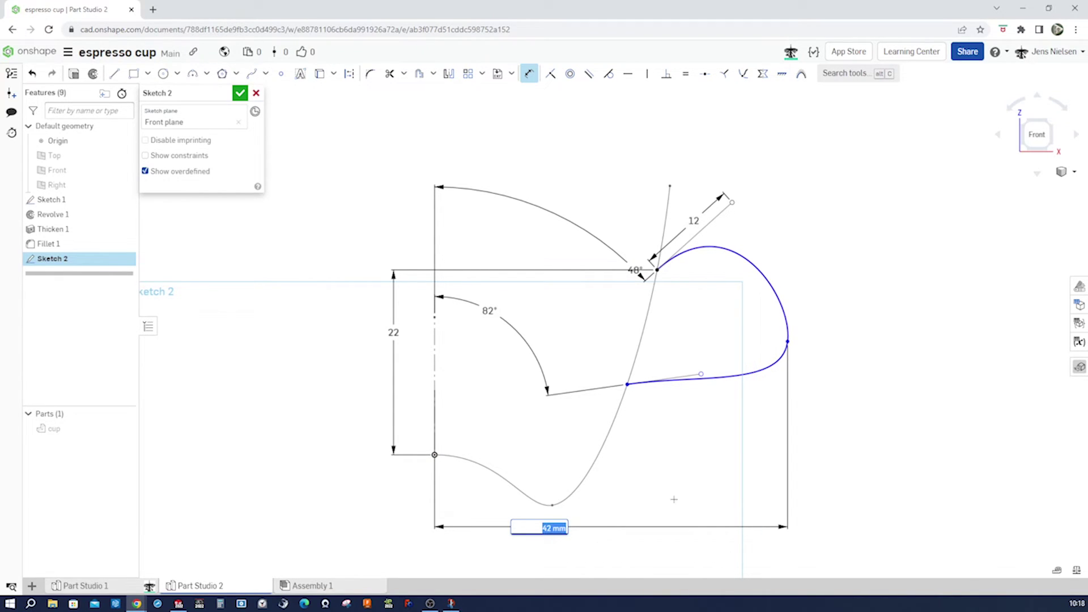
# Set the spline's tangent handle length to 10 mm.
pyautogui.scroll(3, 680, 365)
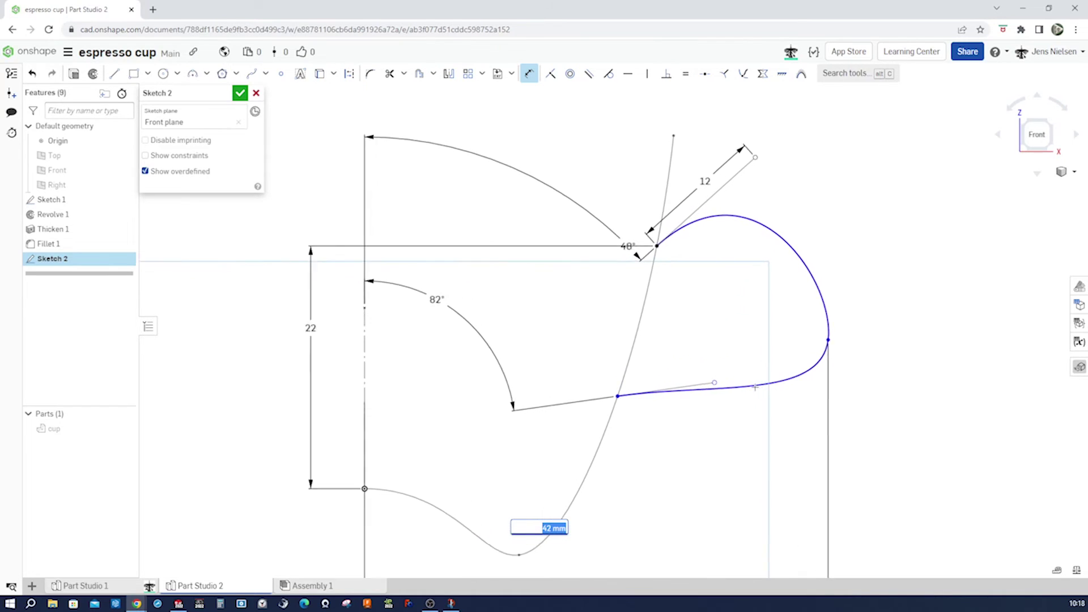
pyautogui.click(710, 384)
pyautogui.click(703, 407)
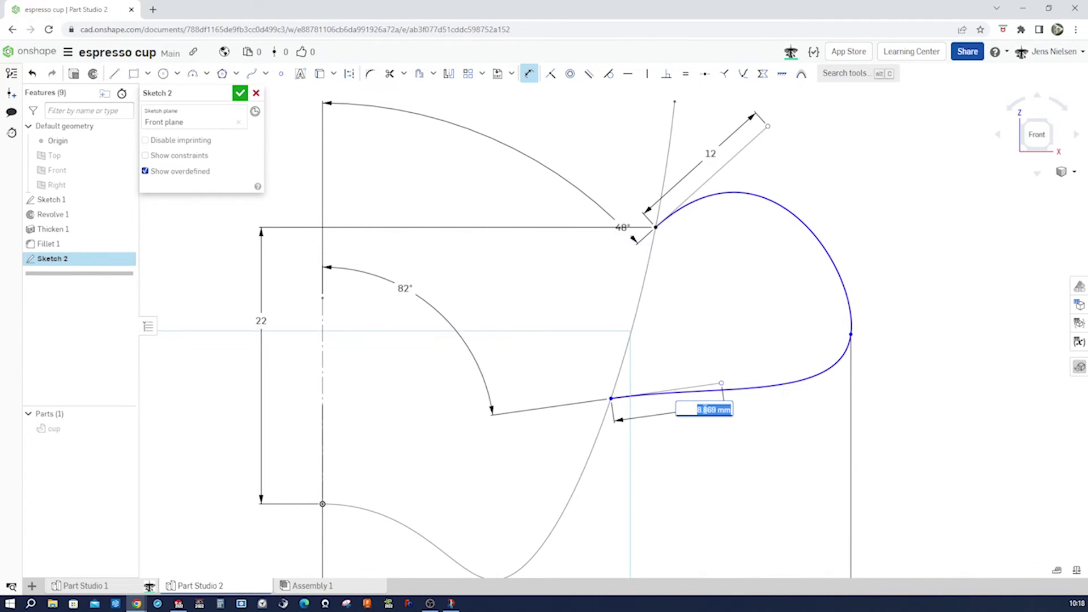
pyautogui.write('1')
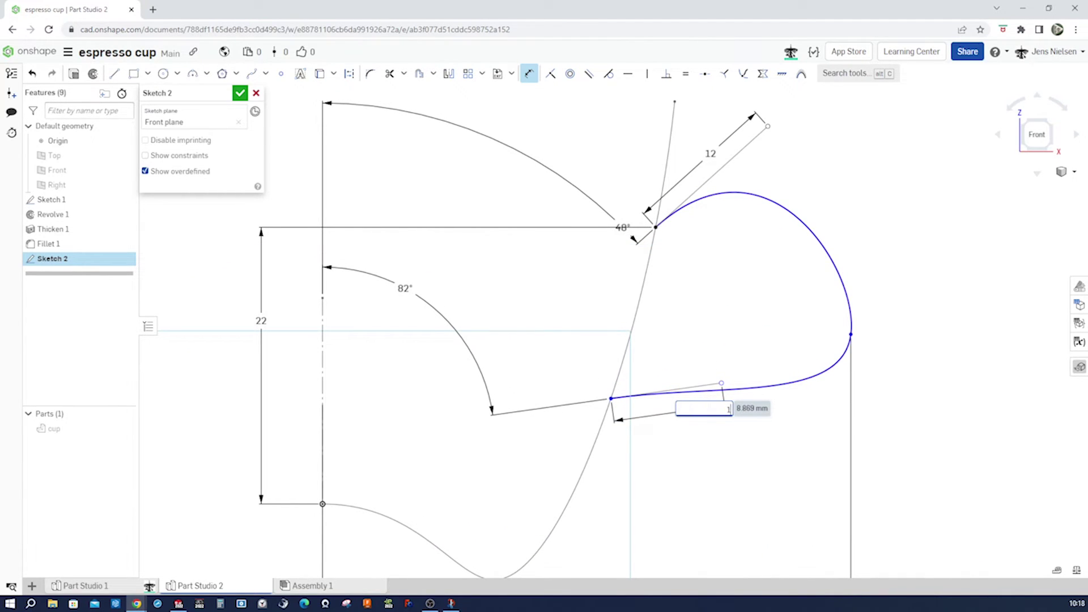
pyautogui.write('0')
pyautogui.press('Return')
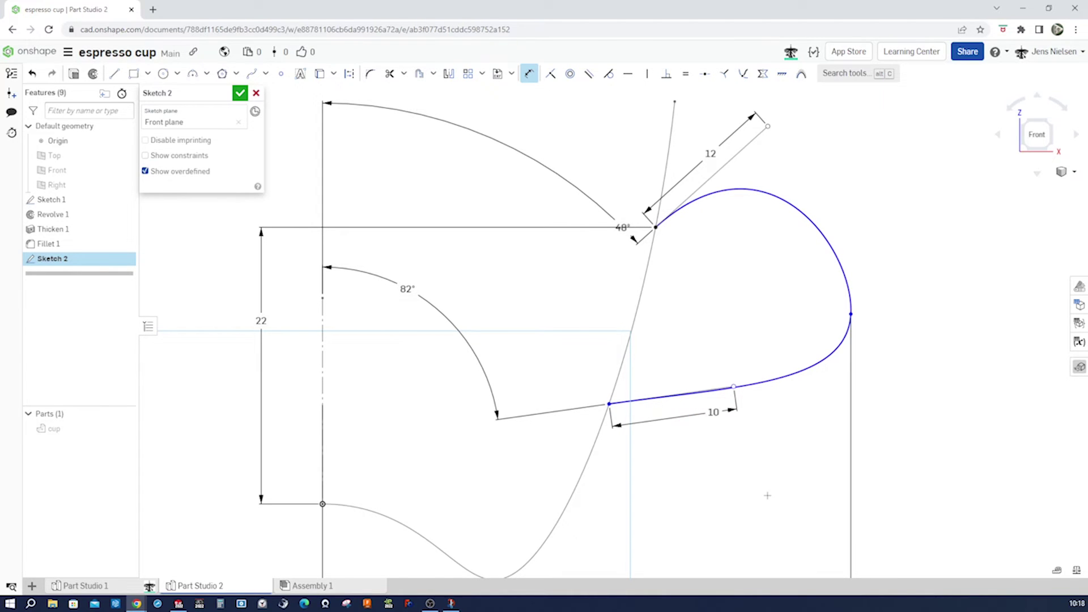
# Dimension the loop's lower end point at a 6 mm height.
pyautogui.scroll(-2, 767, 495)
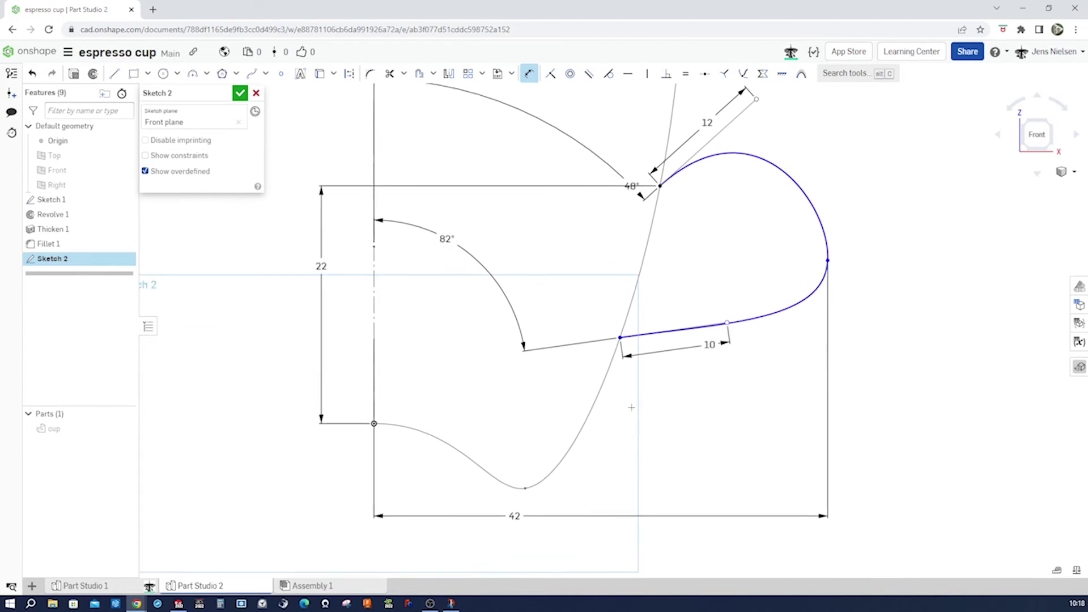
pyautogui.click(381, 416)
pyautogui.click(620, 340)
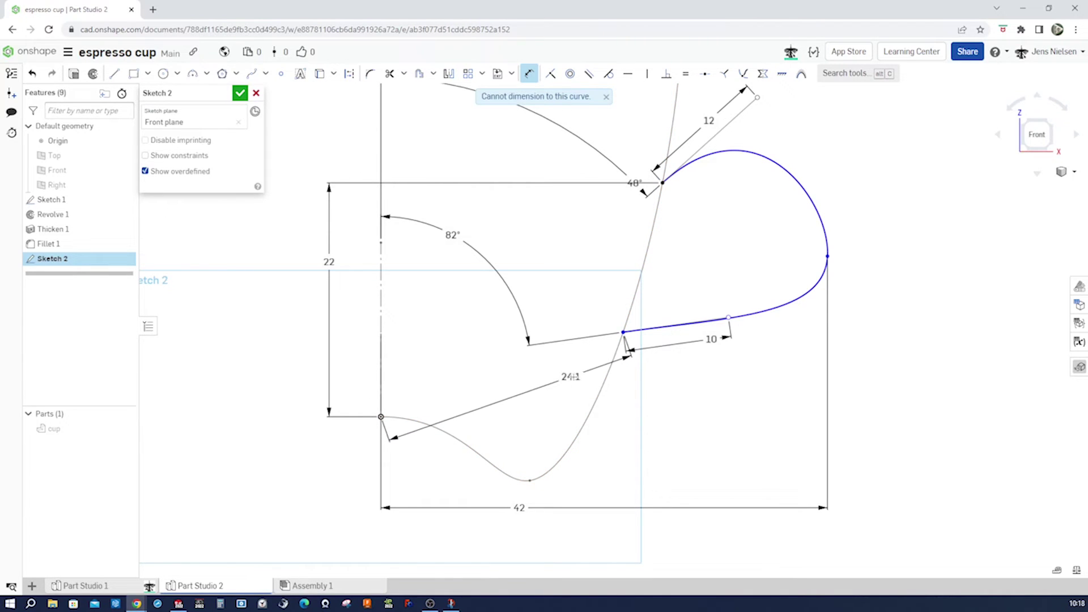
pyautogui.click(640, 384)
pyautogui.write('6')
pyautogui.press('Return')
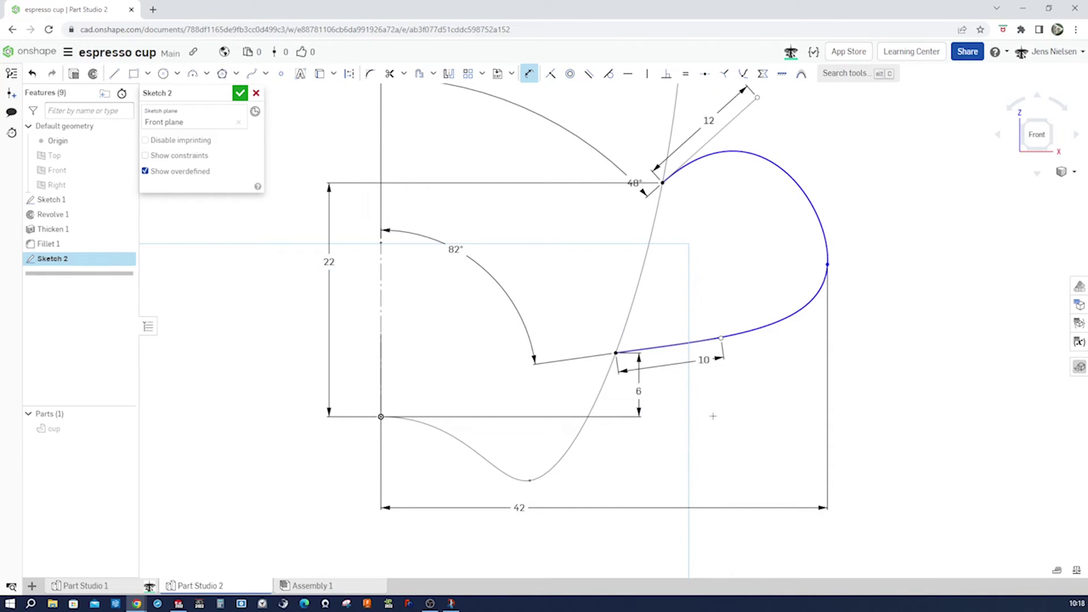
# Adjust the loop's right end and dimension it at 18 mm height from the origin.
pyautogui.press('f')
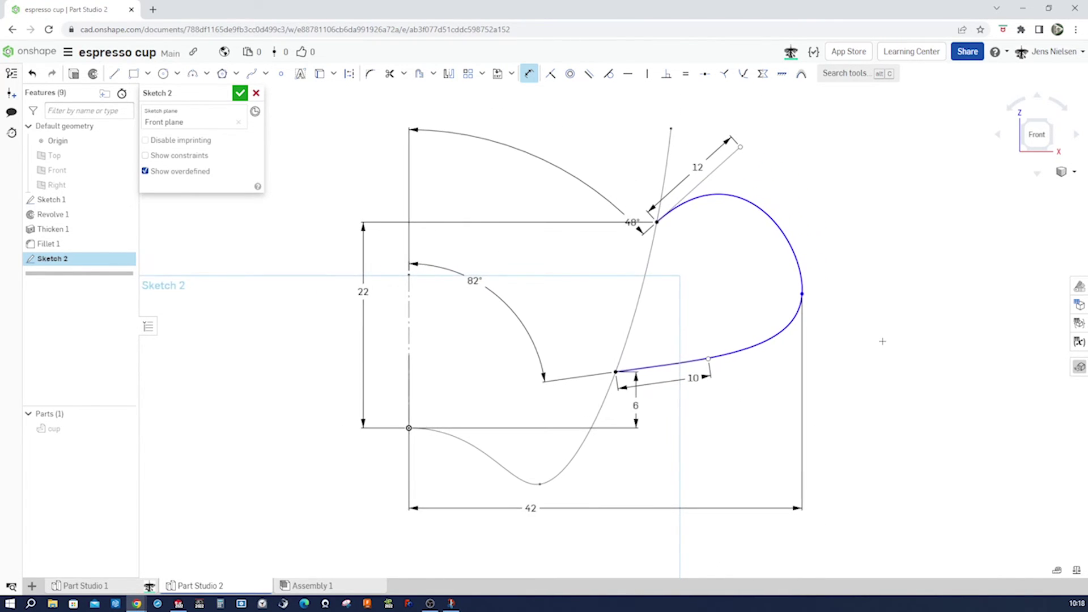
pyautogui.press('Escape')
pyautogui.click(802, 294)
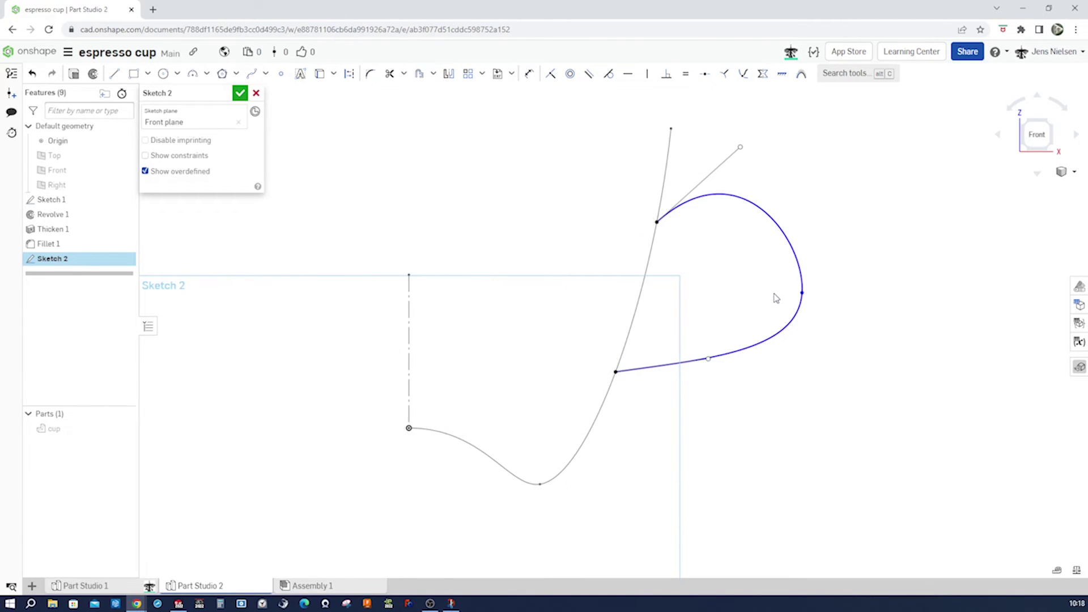
pyautogui.moveTo(775, 298); pyautogui.dragTo(777, 296)
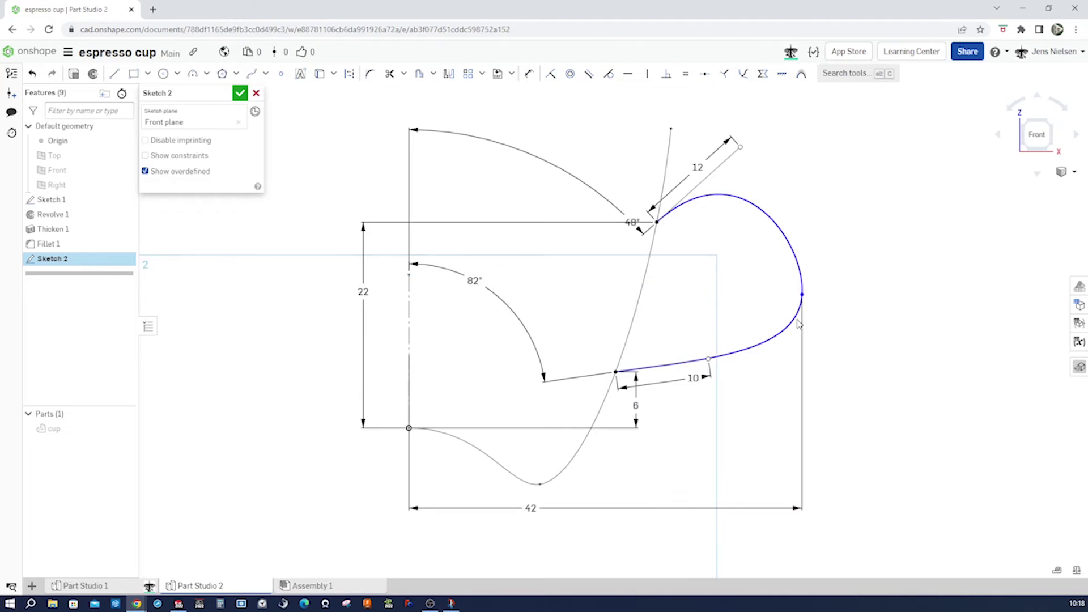
pyautogui.press('d')
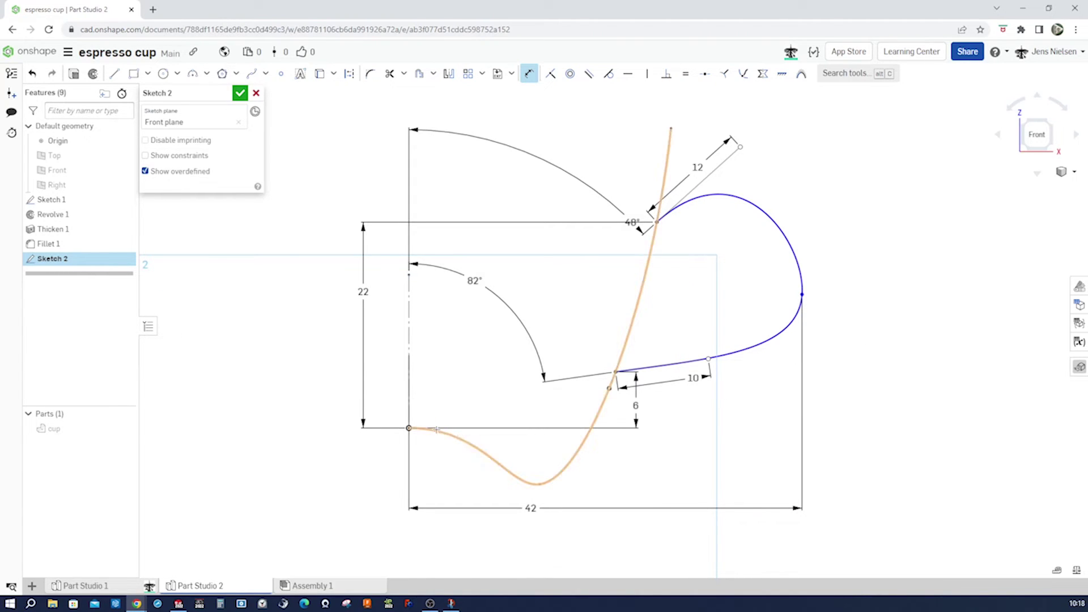
pyautogui.click(408, 428)
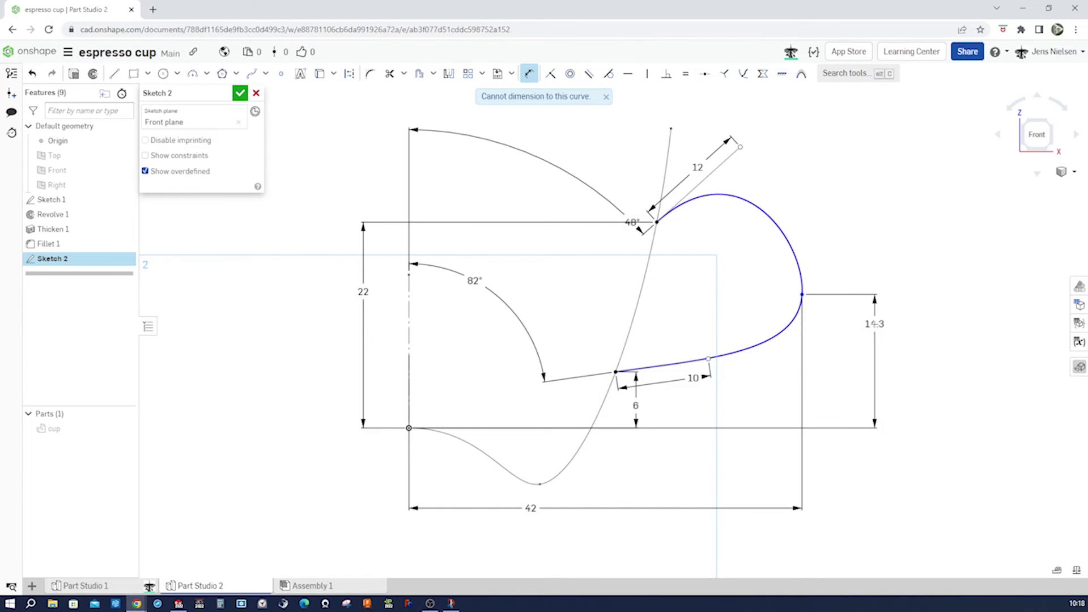
pyautogui.click(875, 324)
pyautogui.write('18')
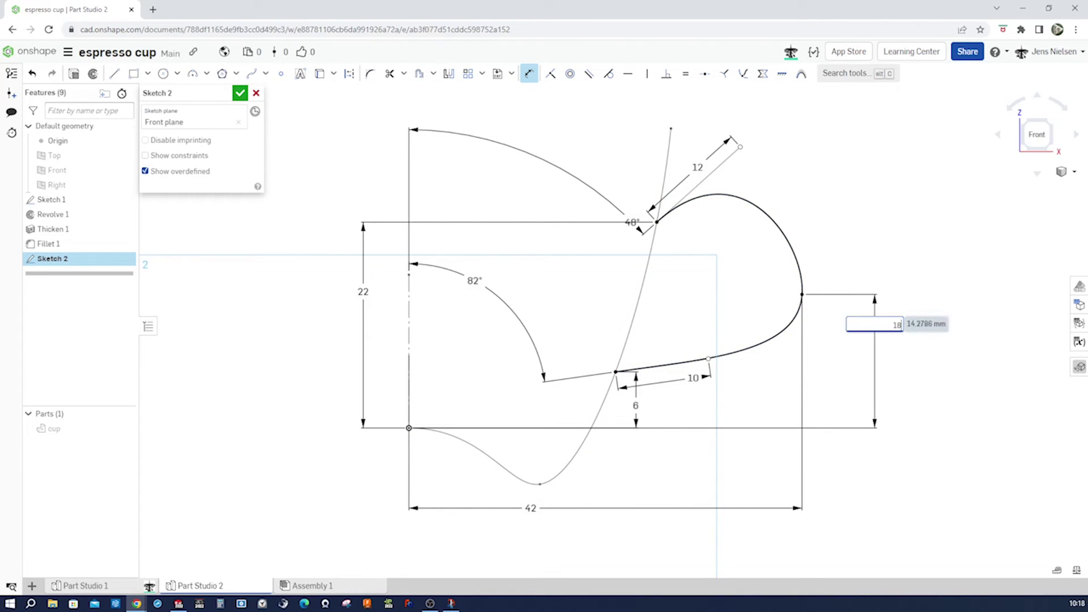
pyautogui.press('Return')
# Move the 48° and 6 dimension labels clear of the curve and finish Sketch 2.
pyautogui.press('f')
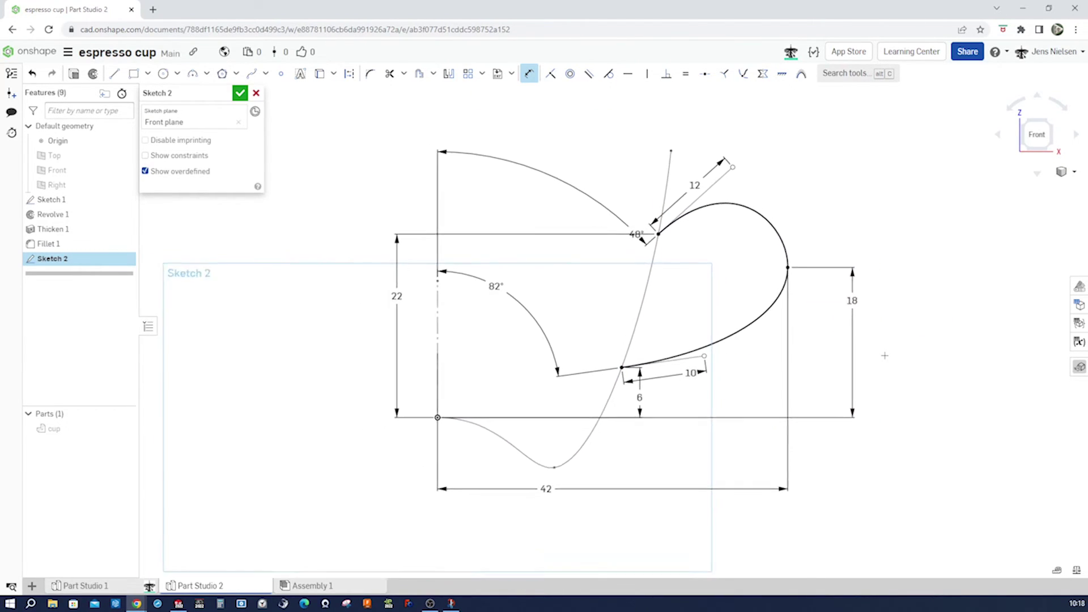
pyautogui.press('Escape')
pyautogui.moveTo(633, 239); pyautogui.dragTo(700, 151)
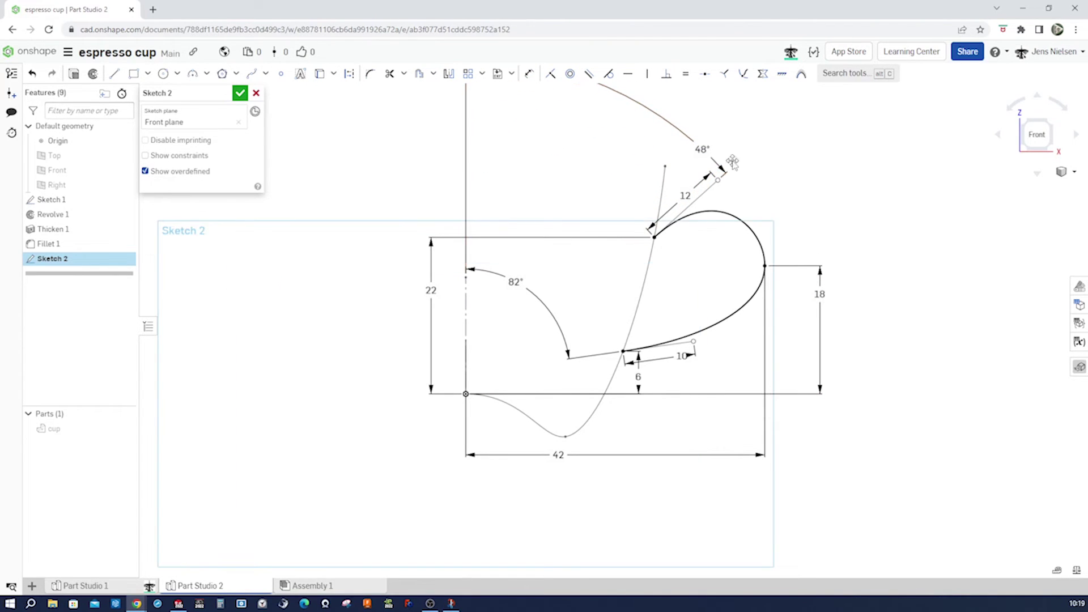
pyautogui.scroll(-1, 762, 320)
pyautogui.moveTo(653, 369)
pyautogui.mouseDown()
pyautogui.moveTo(748, 368)
pyautogui.moveTo(680, 369)
pyautogui.mouseUp()
pyautogui.press('f')
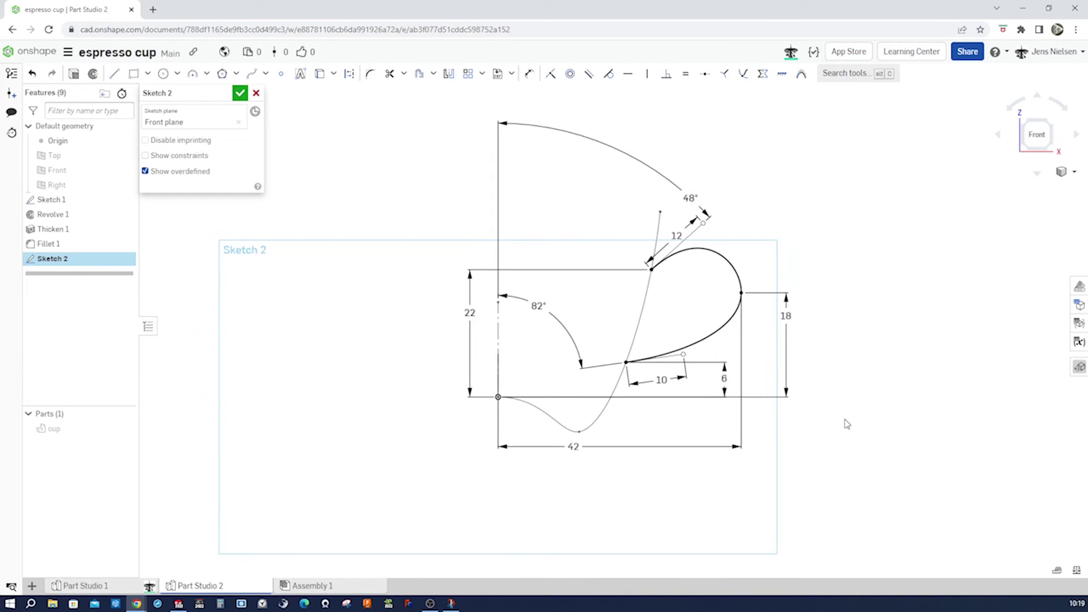
pyautogui.click(240, 93)
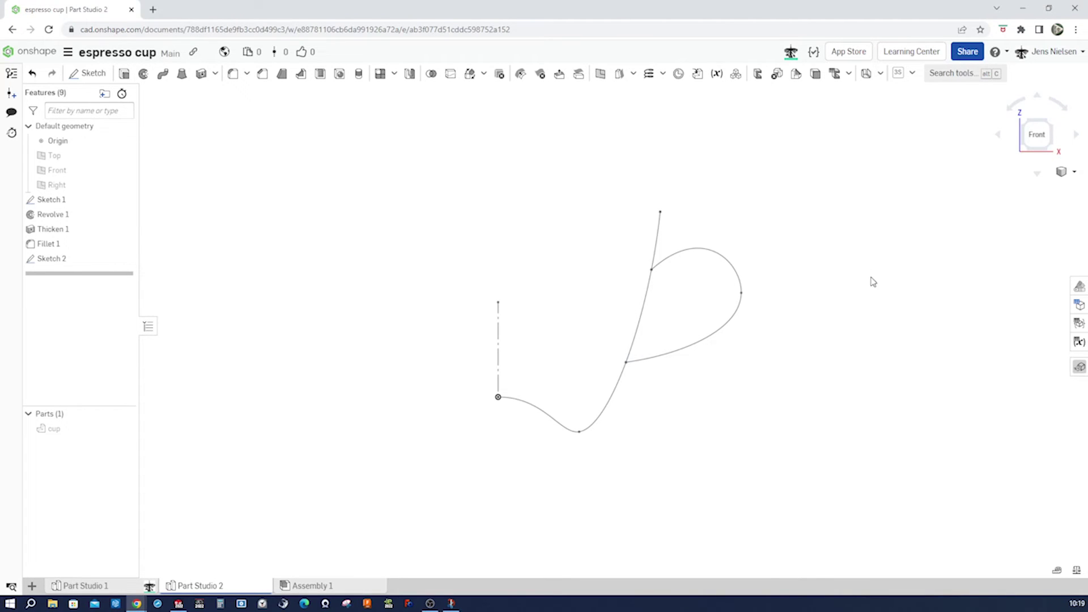
# Create Plane 1 as a Curve point plane on the handle loop at its lower end point.
pyautogui.press('s')
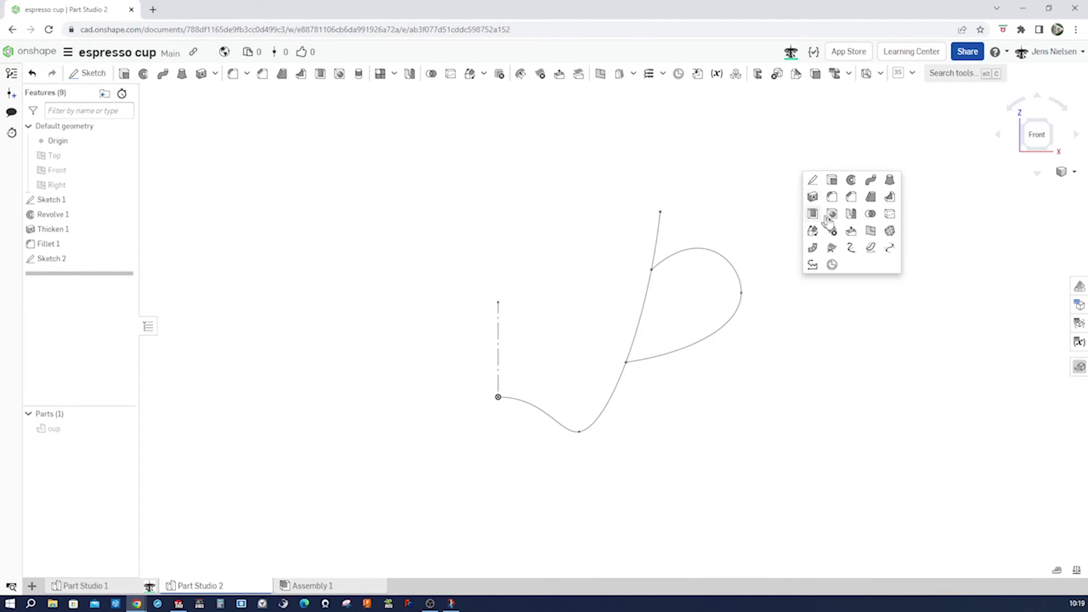
pyautogui.click(872, 233)
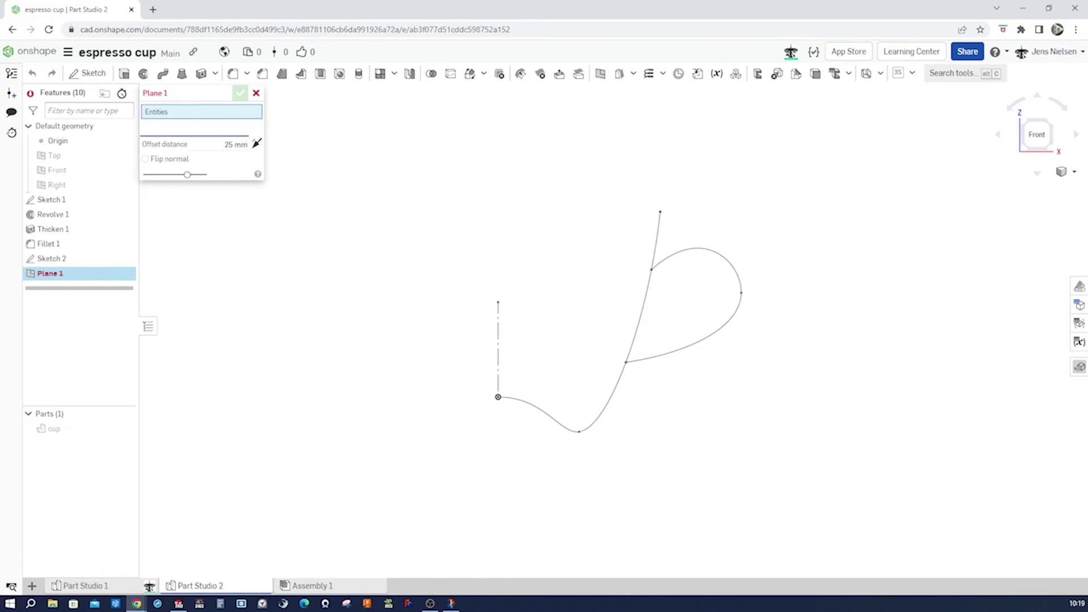
pyautogui.click(237, 129)
pyautogui.click(170, 235)
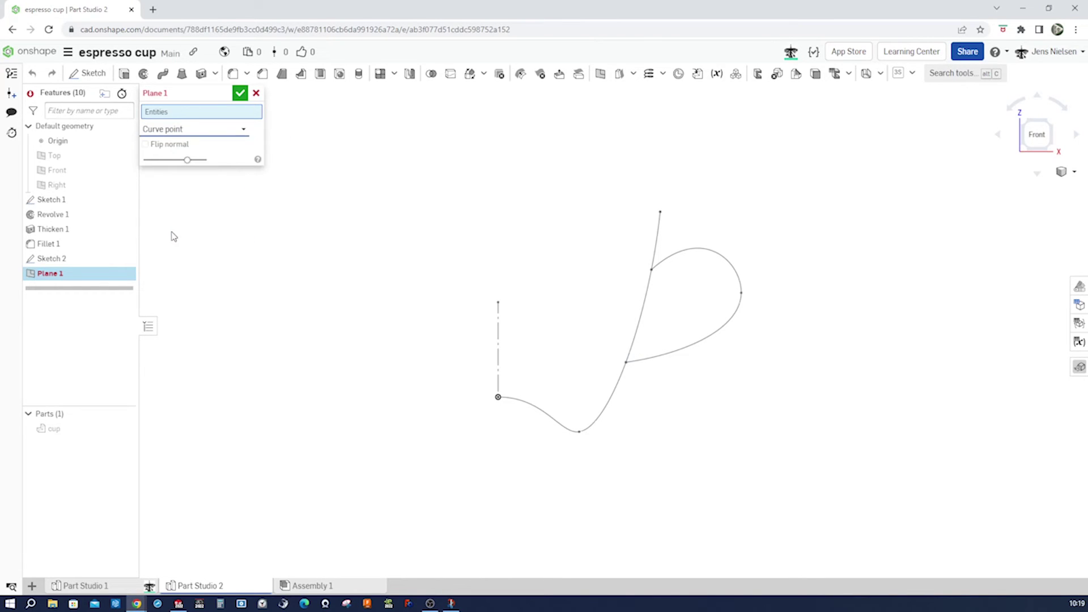
pyautogui.click(665, 357)
pyautogui.click(626, 363)
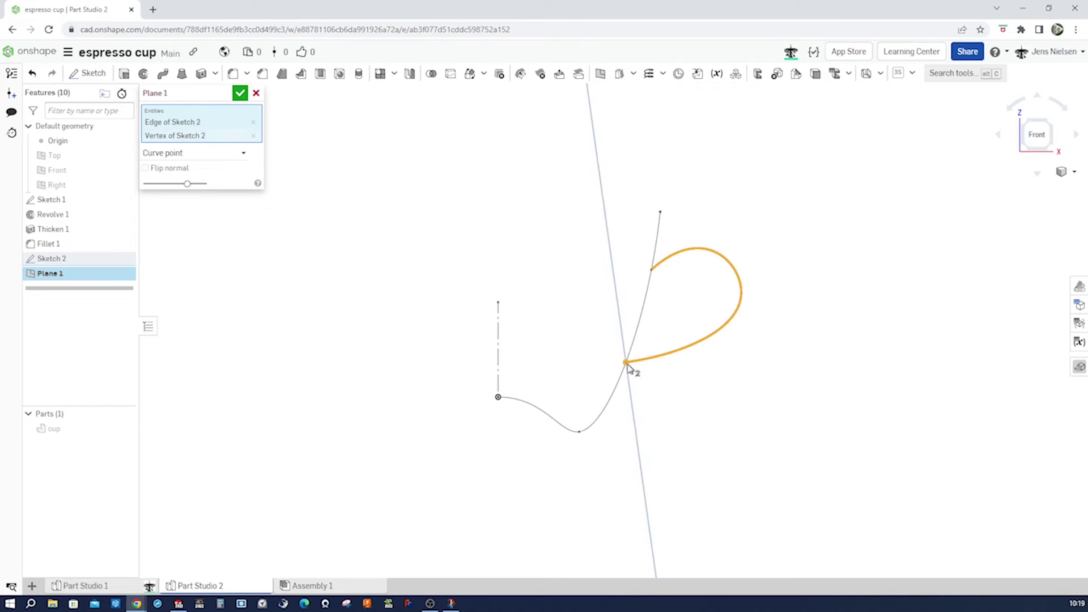
pyautogui.click(240, 93)
pyautogui.moveTo(653, 267); pyautogui.dragTo(837, 320, button='right')
# Start Sketch 3 on Plane 1 and draw a short horizontal line across the handle path.
pyautogui.press('s')
pyautogui.click(847, 310)
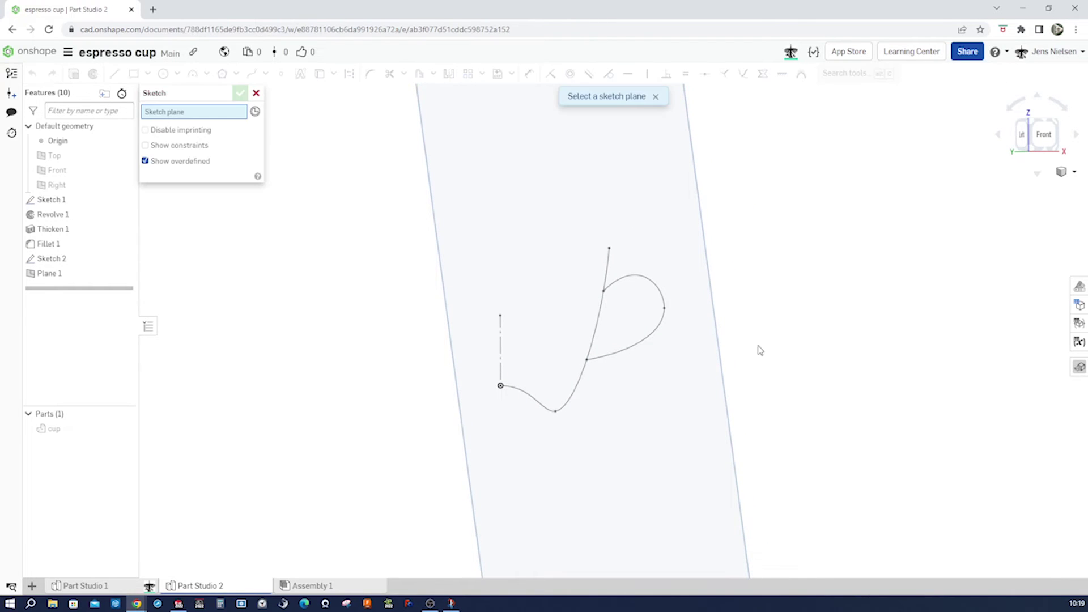
pyautogui.click(671, 377)
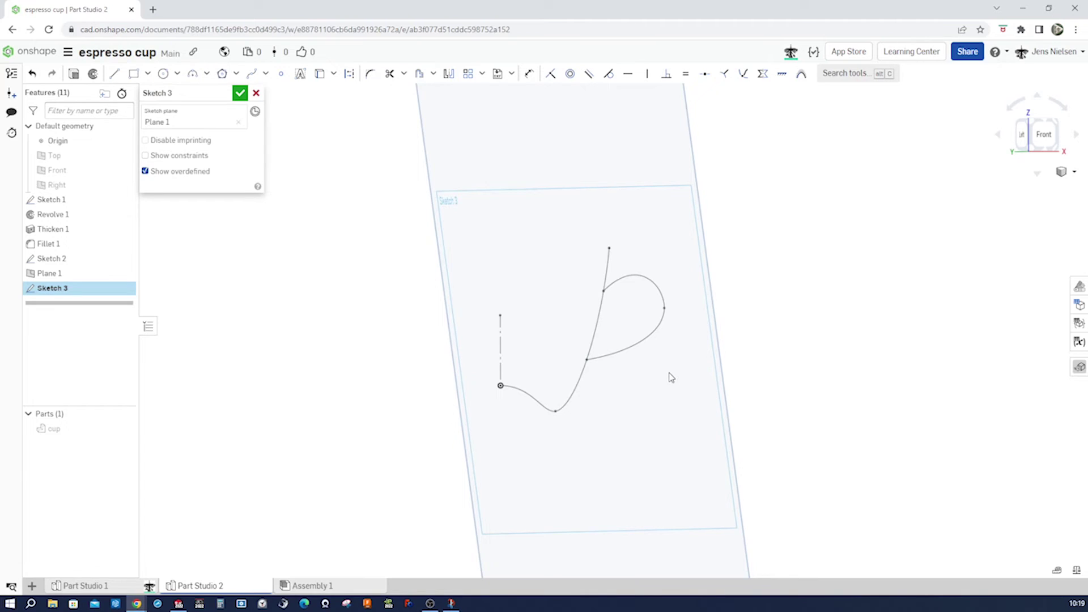
pyautogui.press('s')
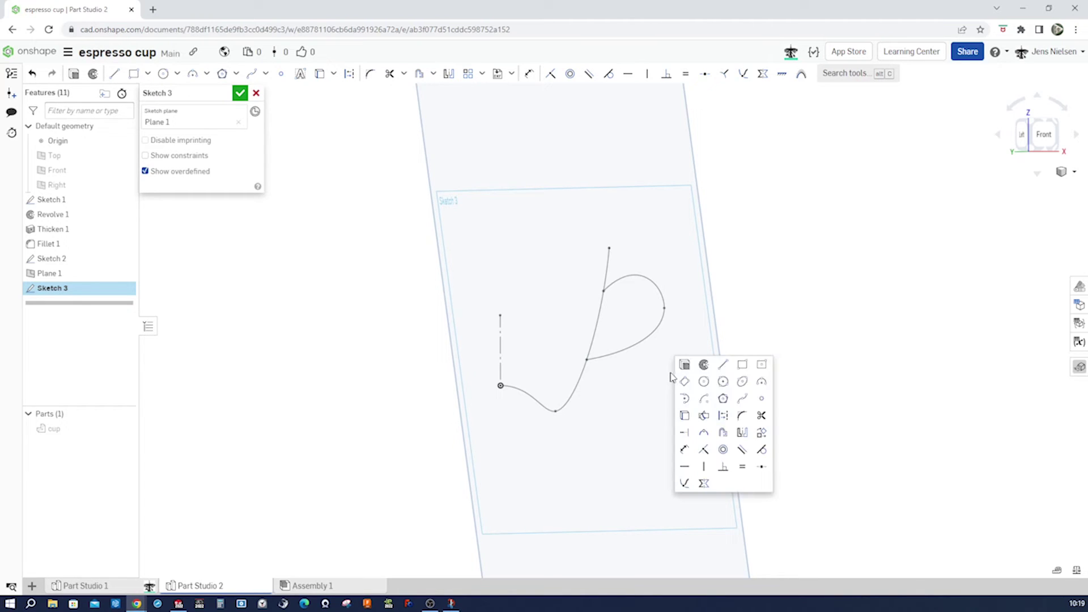
pyautogui.click(721, 364)
pyautogui.click(603, 348)
pyautogui.press('Escape')
pyautogui.moveTo(658, 418); pyautogui.dragTo(793, 372, button='right')
pyautogui.press('n')
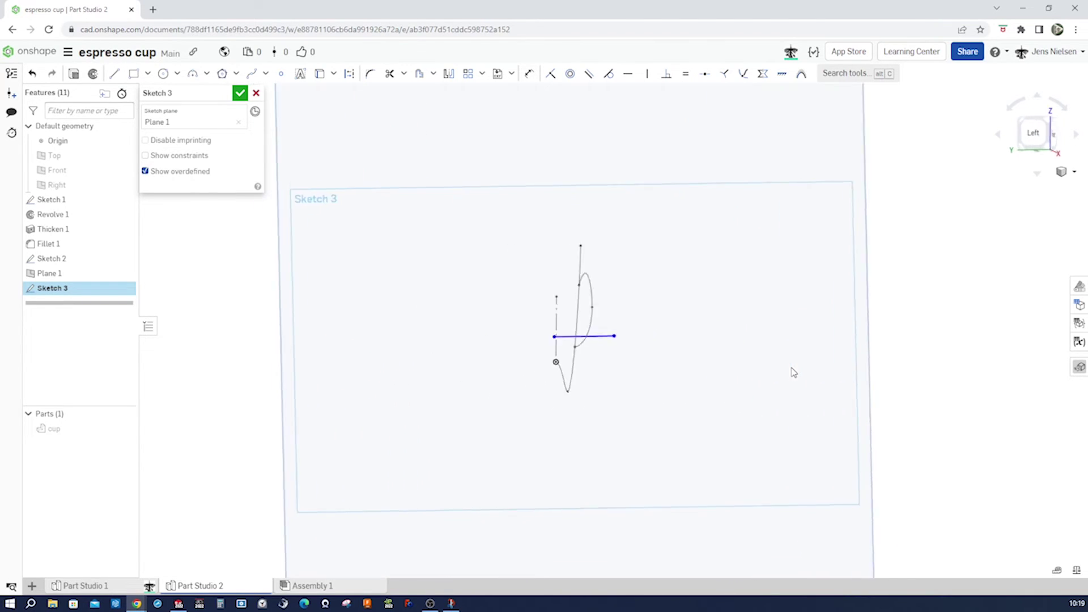
pyautogui.press('f')
pyautogui.press('f')
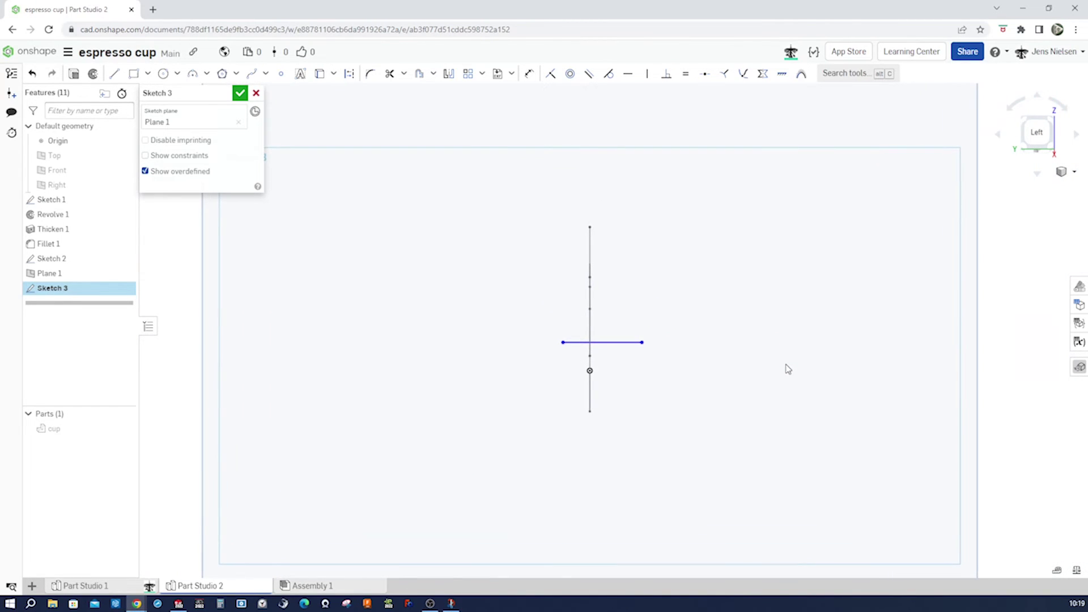
# Convert the short line into construction geometry and switch to an isometric view.
pyautogui.click(621, 343)
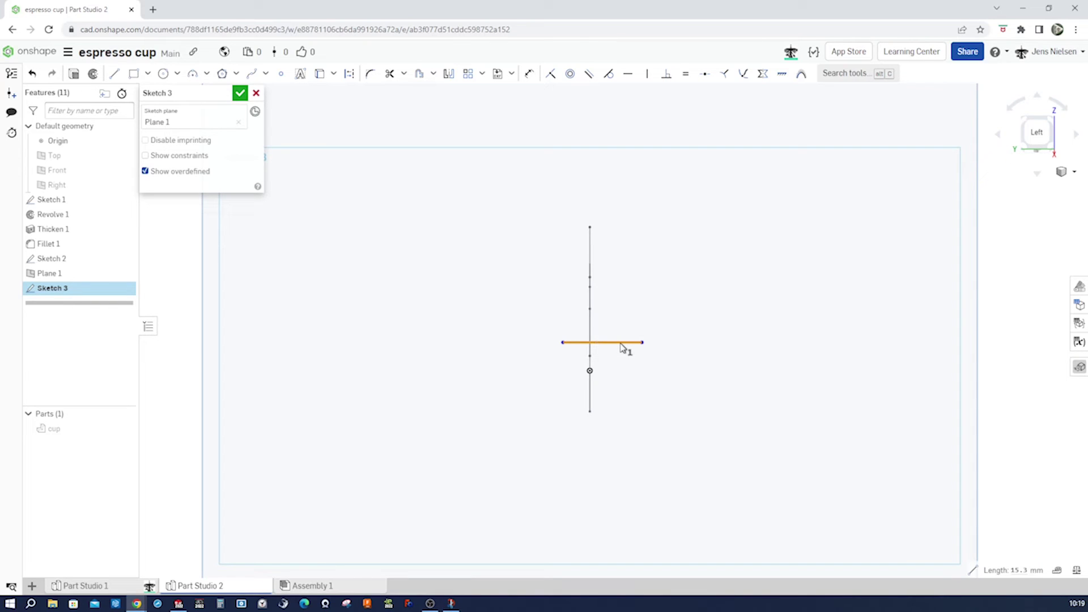
pyautogui.press('q')
pyautogui.click(669, 383)
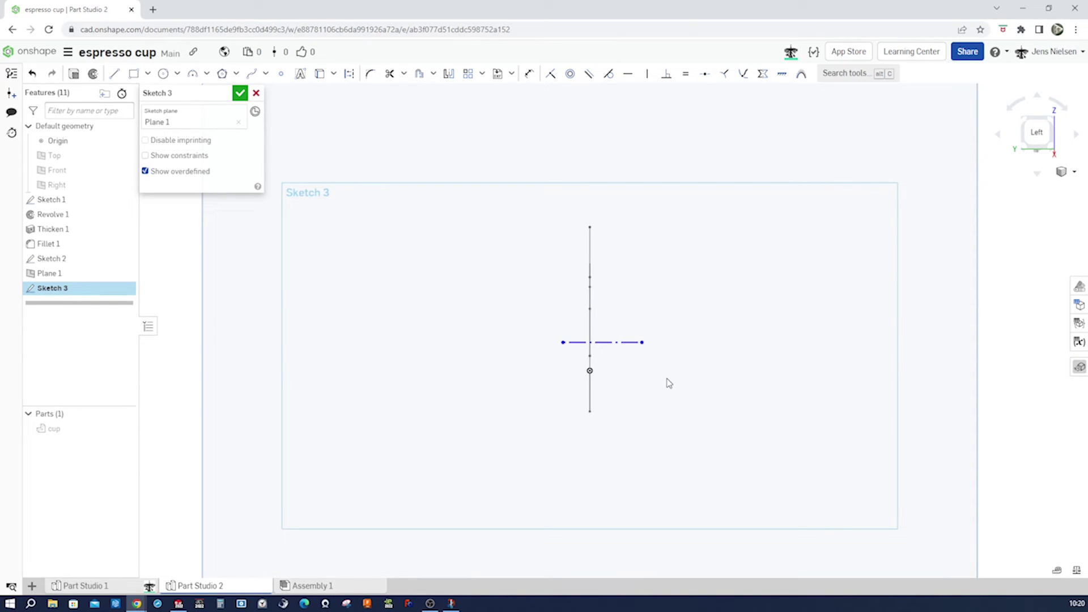
pyautogui.press('z')
pyautogui.click(1054, 124)
pyautogui.scroll(5, 930, 278)
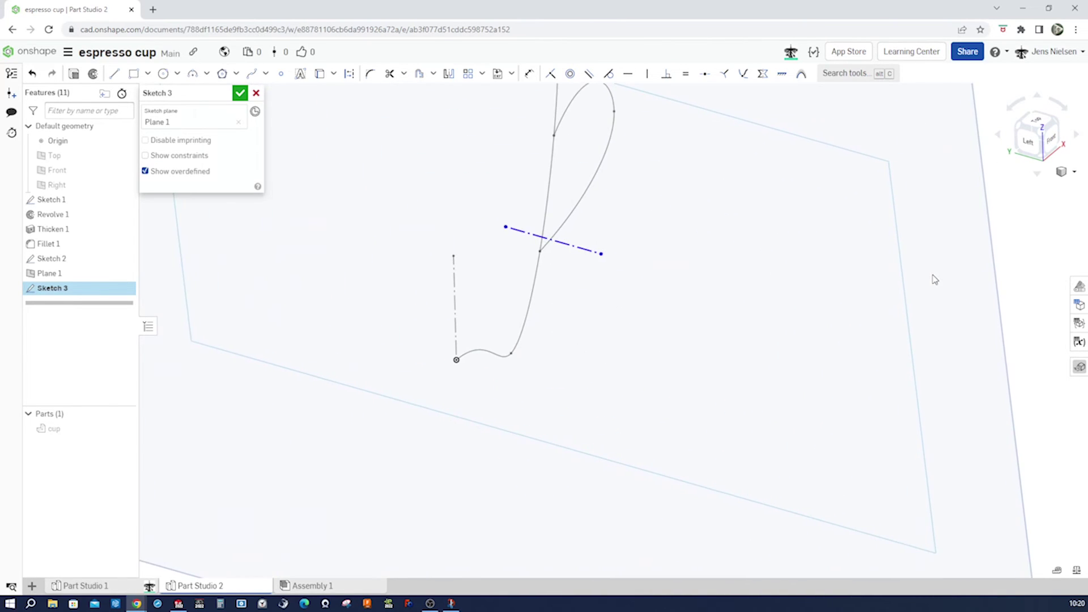
# Constrain the construction line's midpoint onto the handle loop's end point.
pyautogui.click(705, 75)
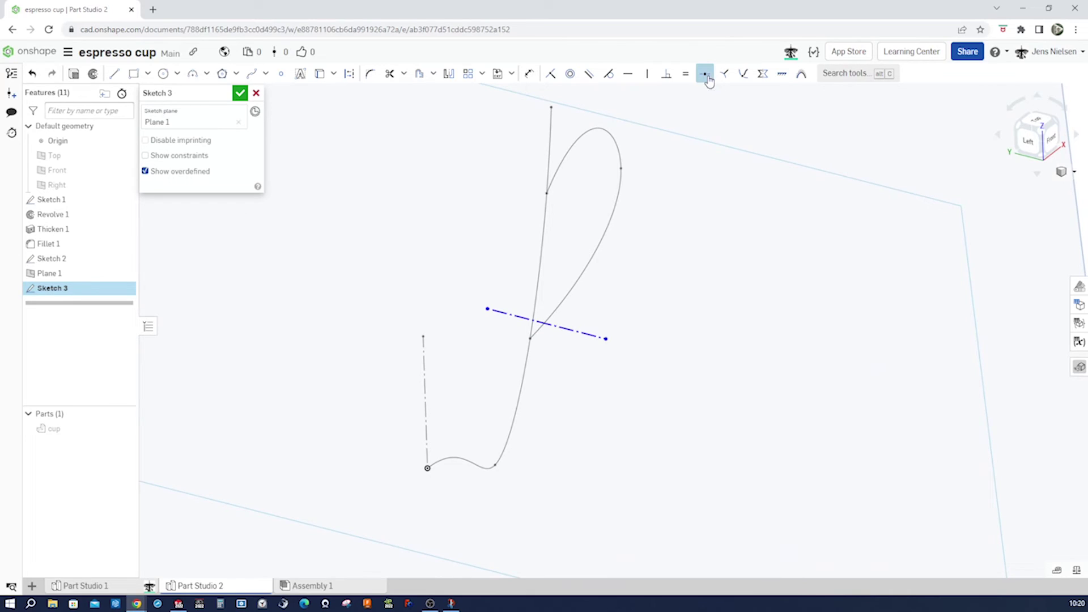
pyautogui.click(556, 334)
pyautogui.click(530, 338)
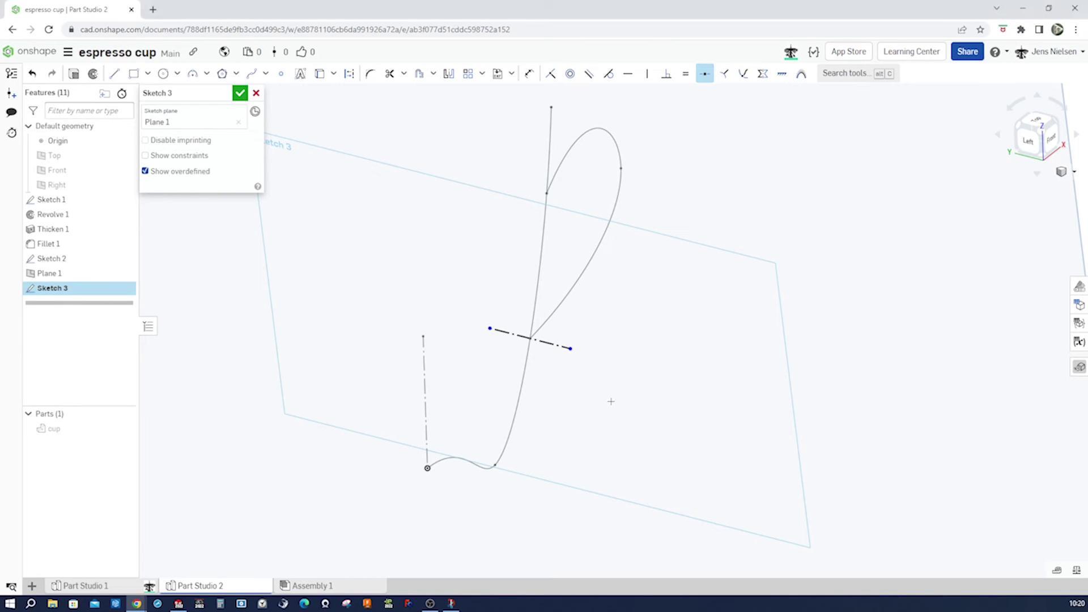
pyautogui.press('u')
# Dimension the construction line's length to 6 mm.
pyautogui.click(552, 346)
pyautogui.click(562, 376)
pyautogui.write('6')
pyautogui.press('Return')
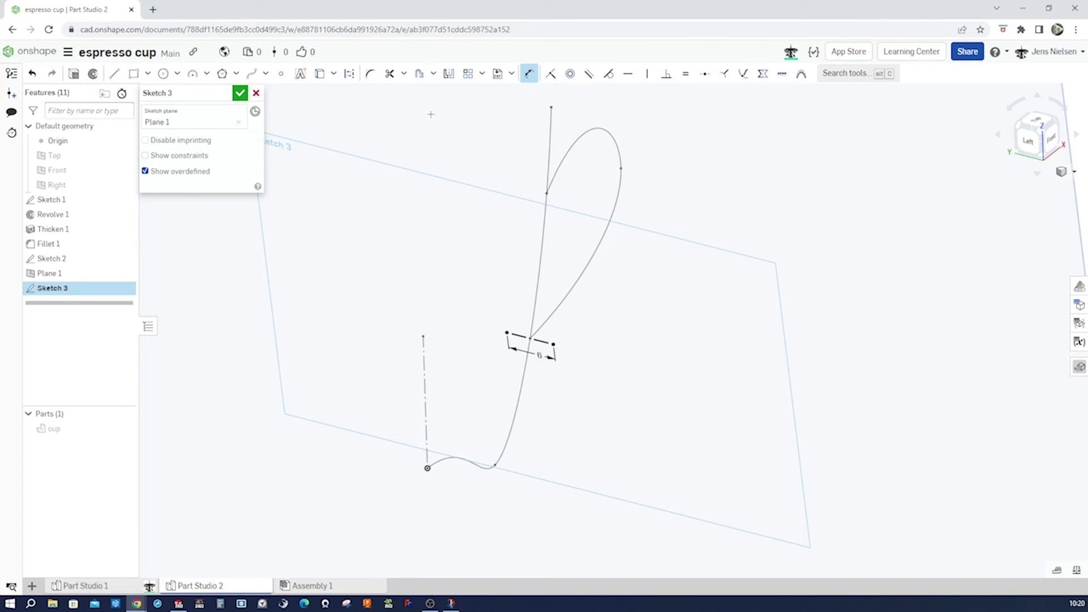
pyautogui.click(433, 76)
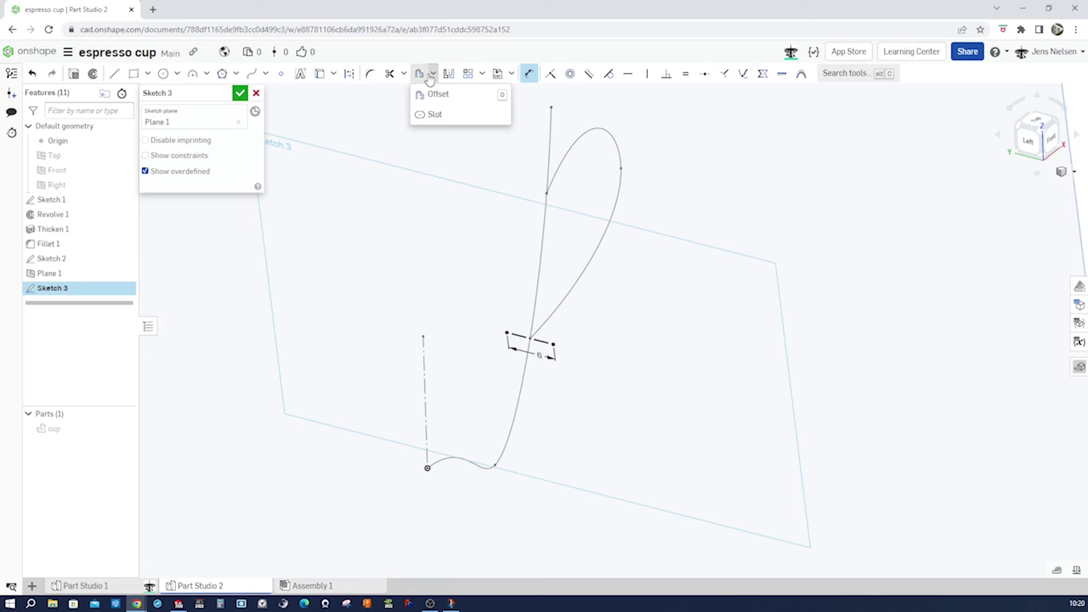
# Draw a slot on the 6 mm centreline, set its width to 4.8 mm, and close Sketch 3.
pyautogui.click(431, 115)
pyautogui.click(542, 341)
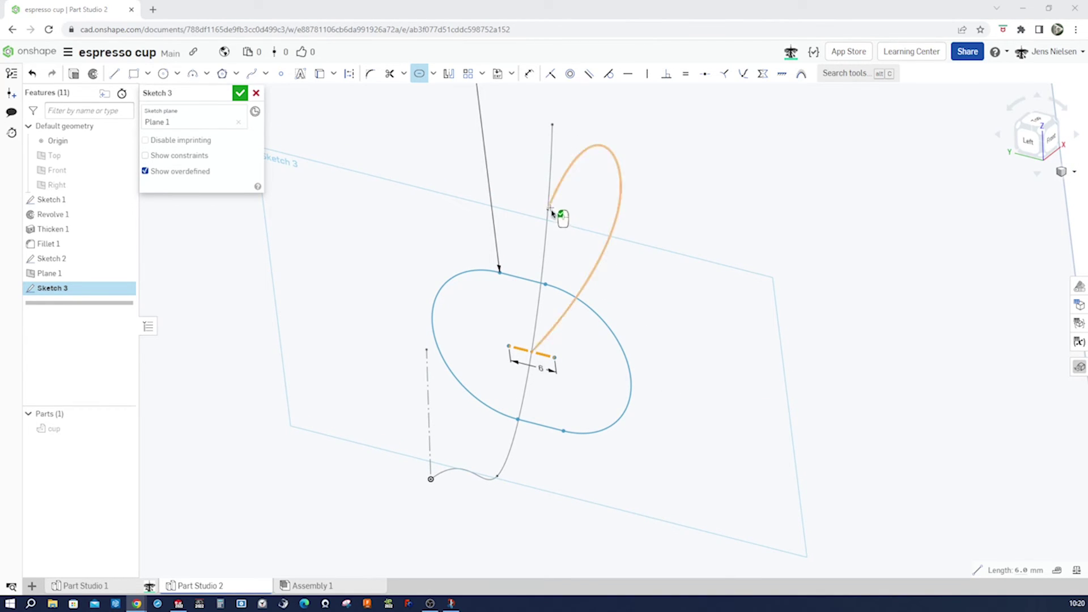
pyautogui.press('f')
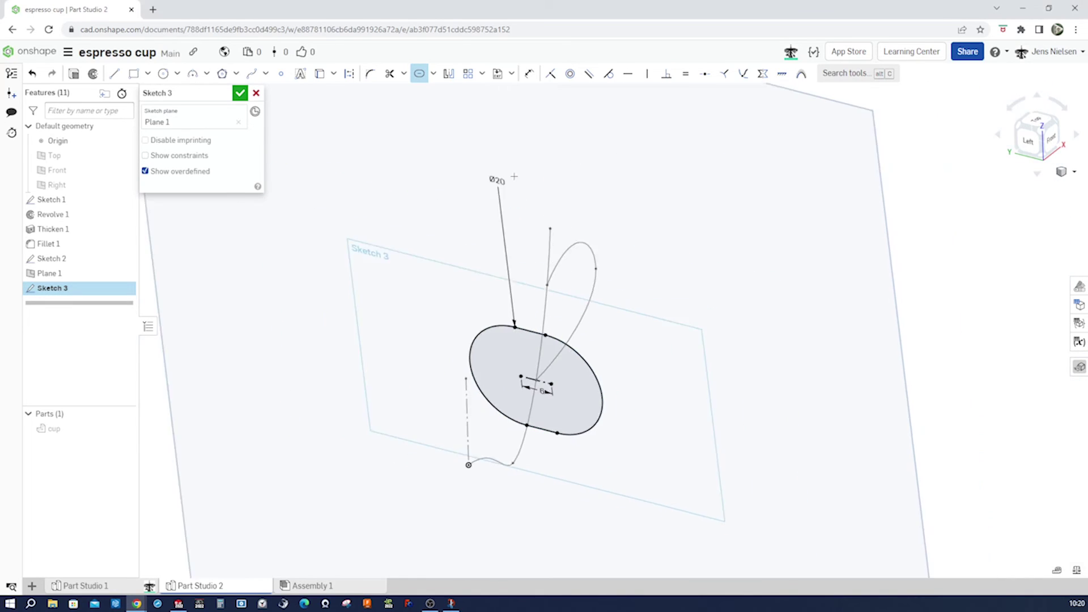
pyautogui.doubleClick(512, 230)
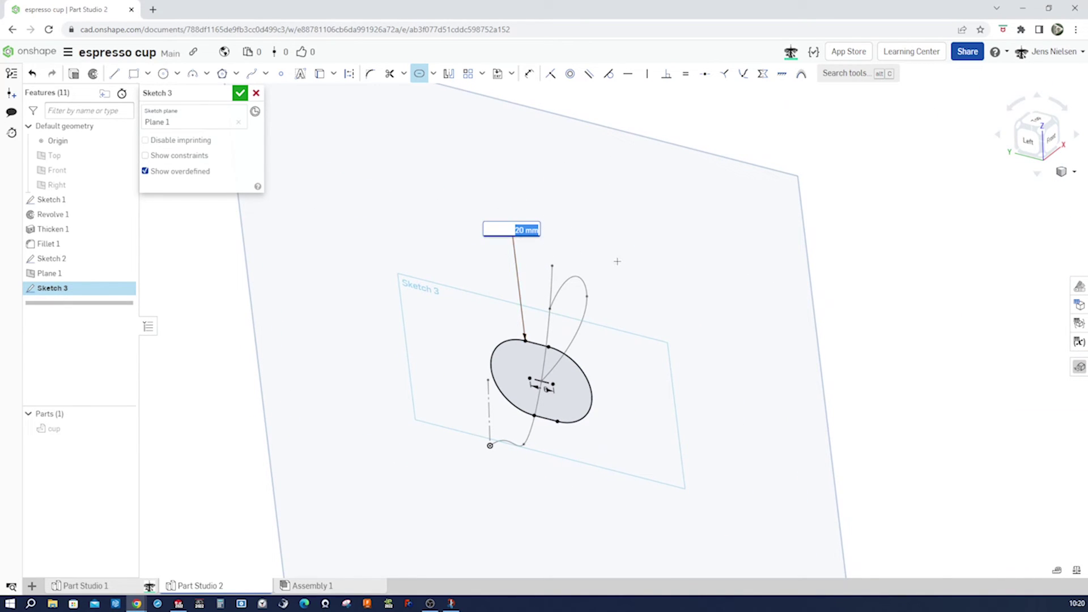
pyautogui.write('4.8')
pyautogui.press('Return')
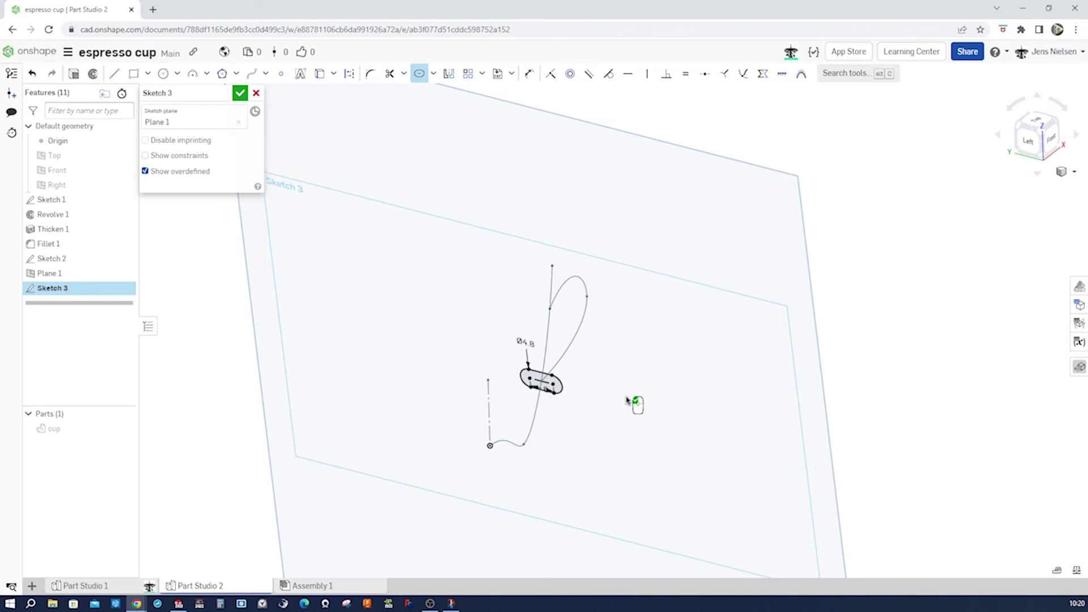
pyautogui.scroll(2, 631, 398)
pyautogui.scroll(4, 635, 399)
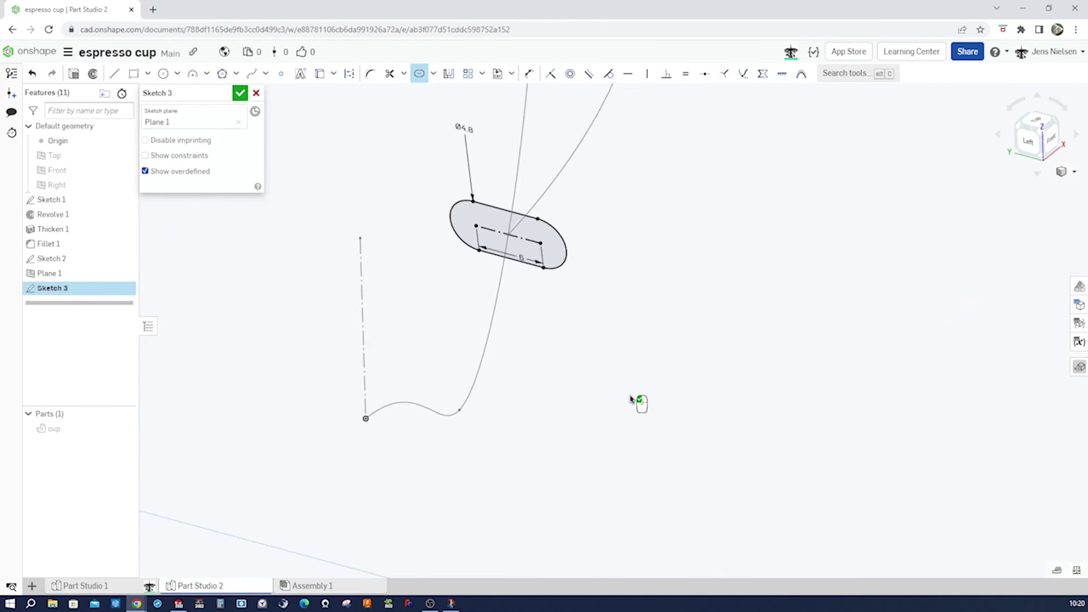
pyautogui.click(239, 94)
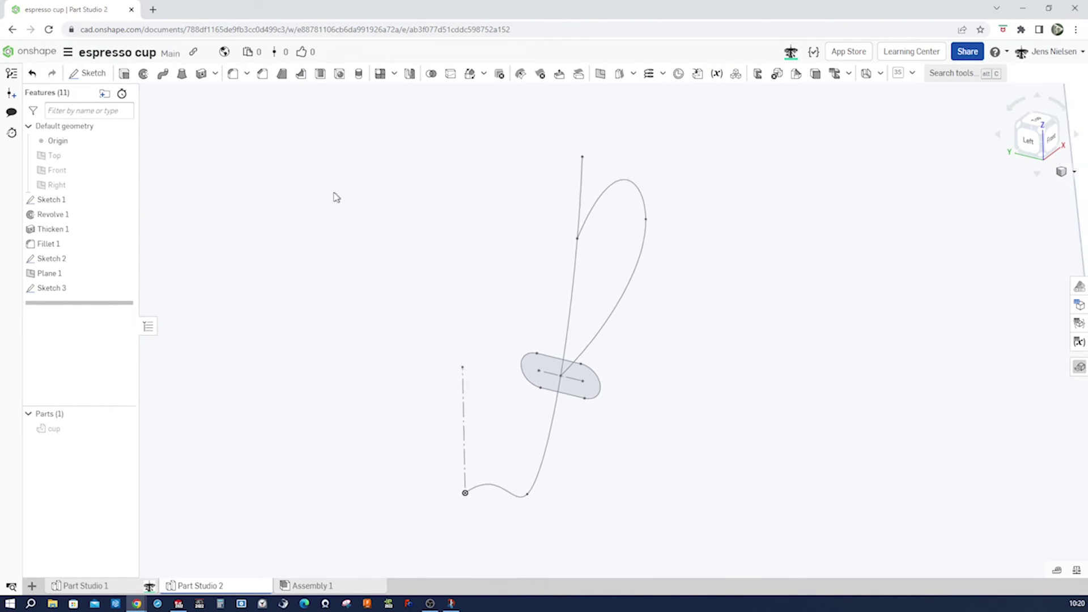
# Sweep the slot along the Sketch 2 handle curve as Add merged into the cup, hiding Plane 1 and Sketch 1.
pyautogui.click(125, 274)
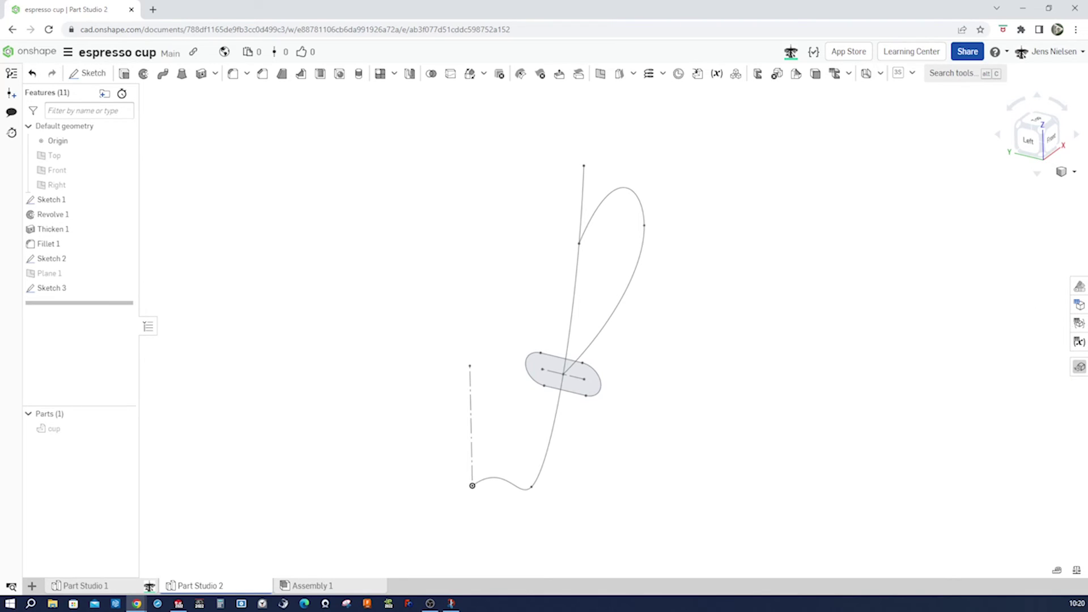
pyautogui.click(163, 75)
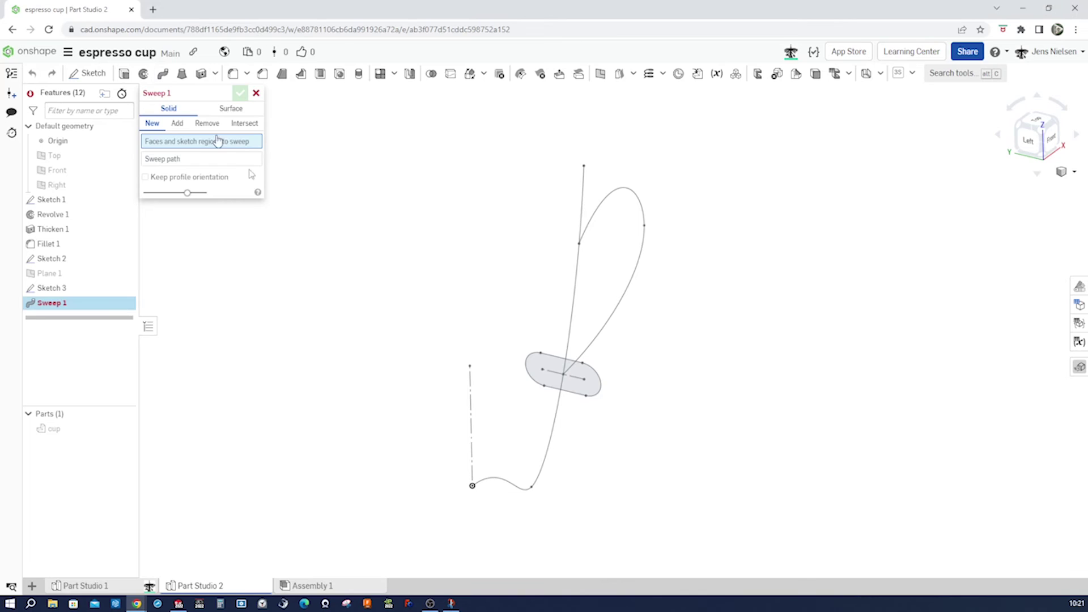
pyautogui.click(589, 381)
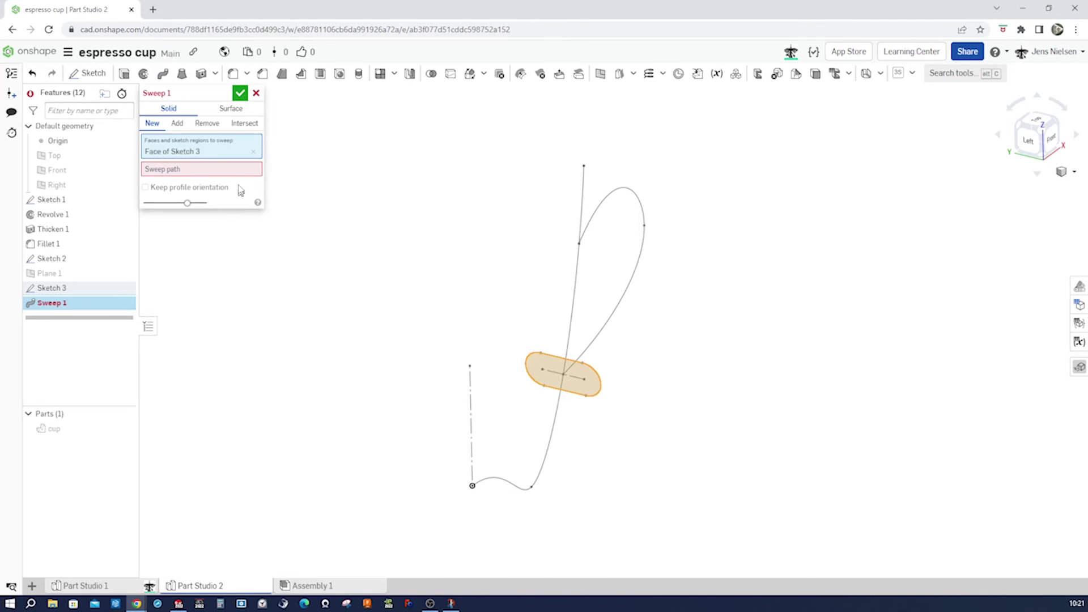
pyautogui.click(590, 347)
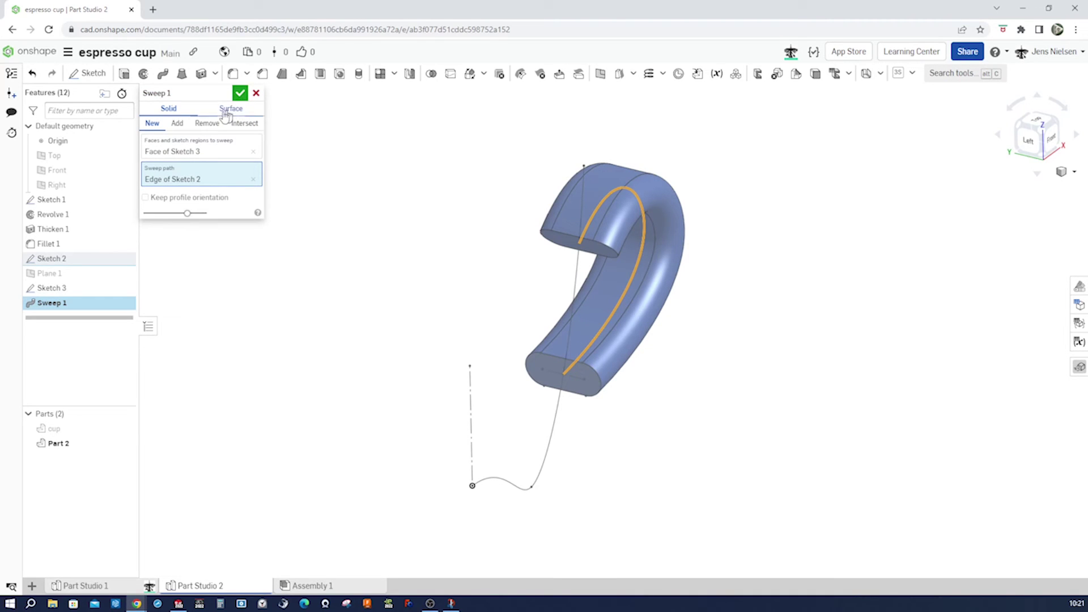
pyautogui.click(124, 429)
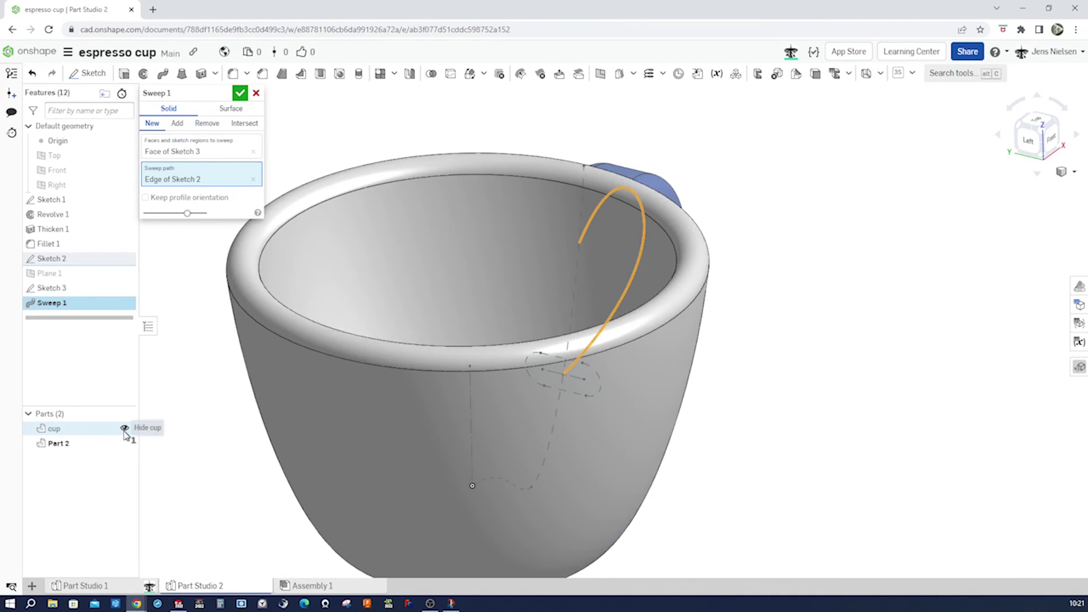
pyautogui.click(178, 124)
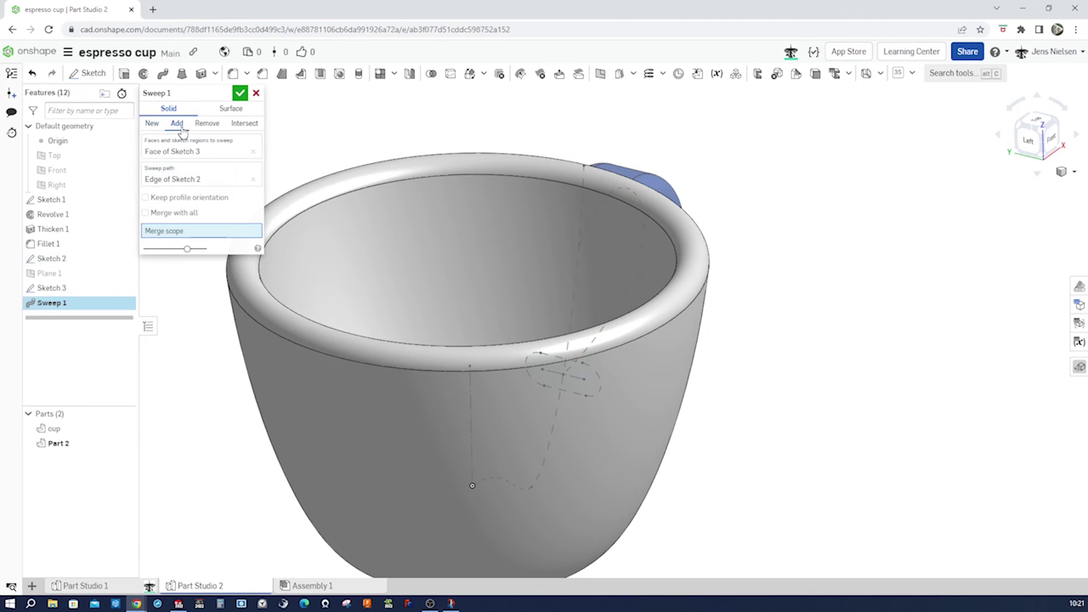
pyautogui.click(241, 93)
pyautogui.press('Right')
pyautogui.press('Right')
pyautogui.press('Right')
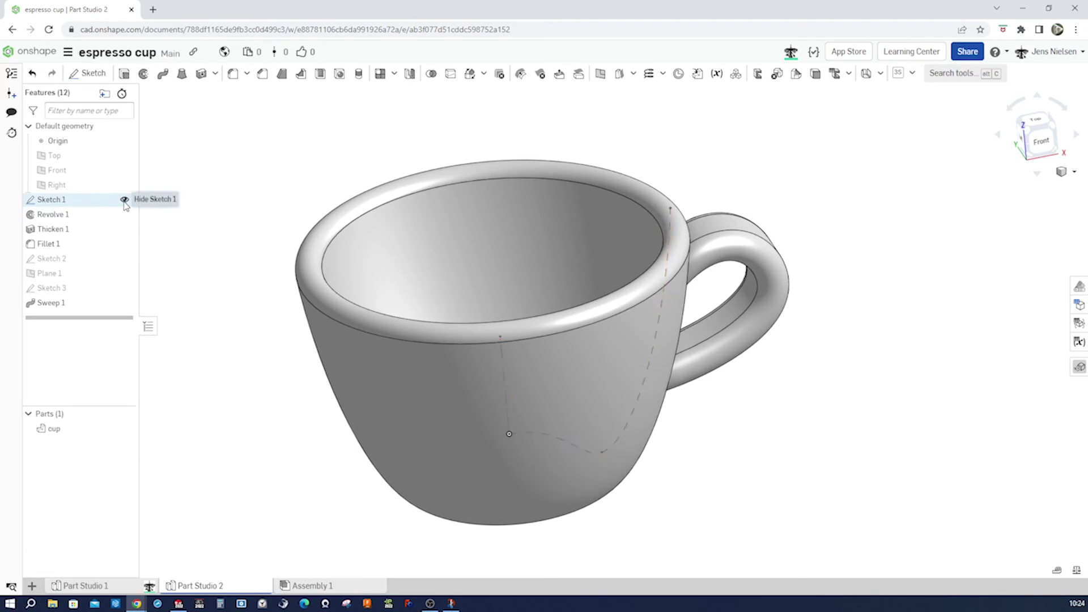
pyautogui.click(125, 200)
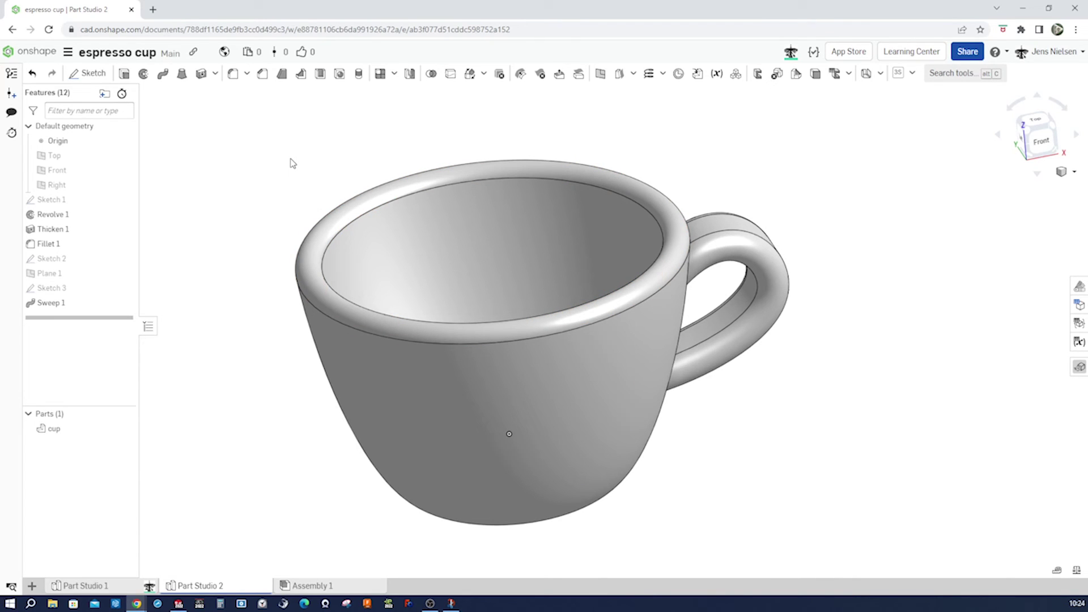
# Create Plane 2 offset 22 mm from the Top plane, then hide it.
pyautogui.press('s')
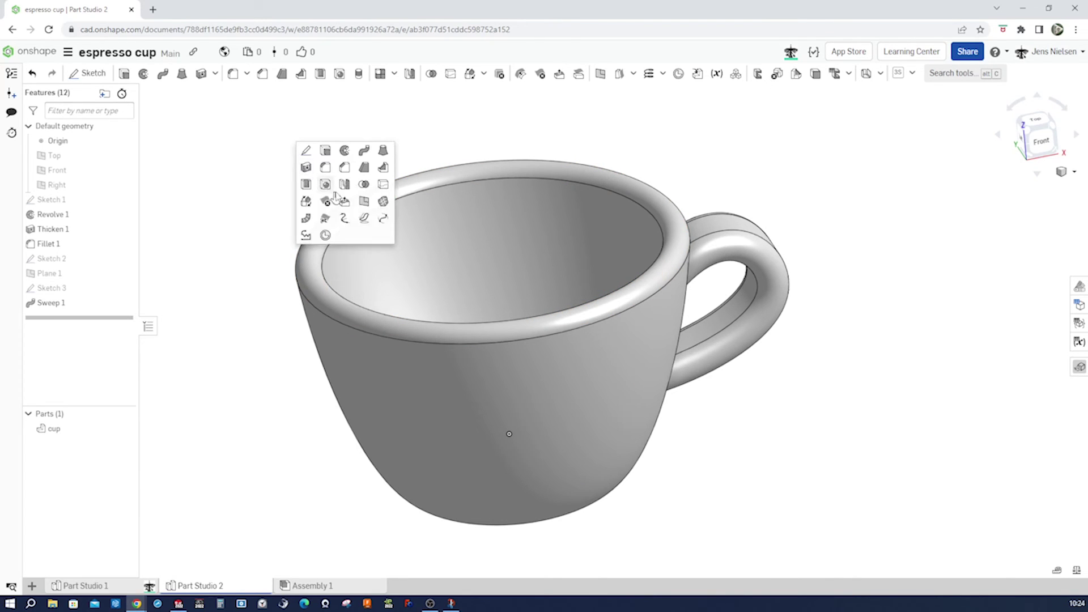
pyautogui.click(364, 202)
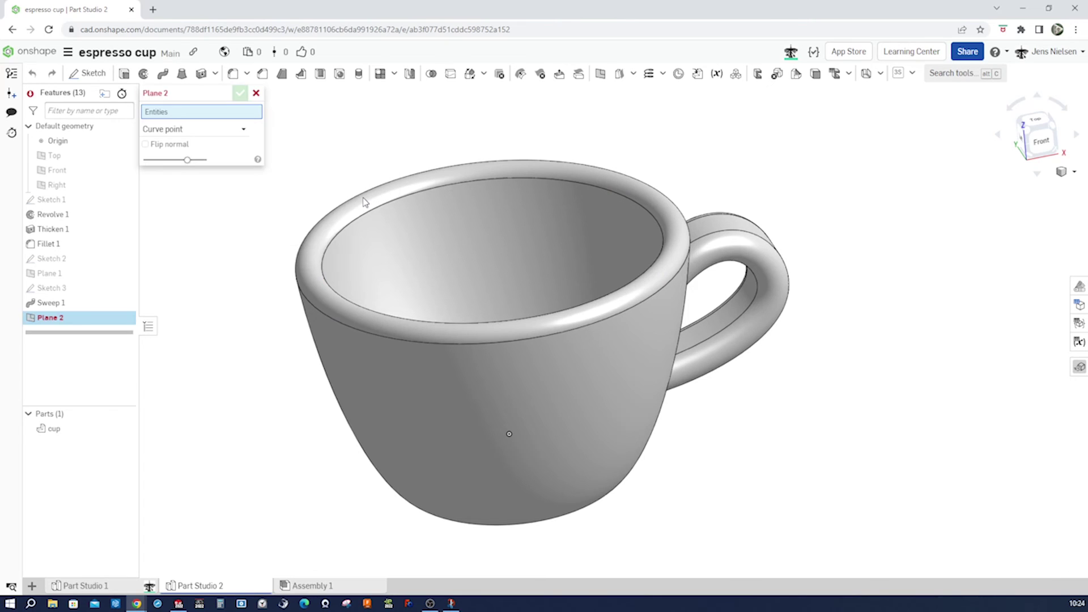
pyautogui.click(238, 131)
pyautogui.click(197, 148)
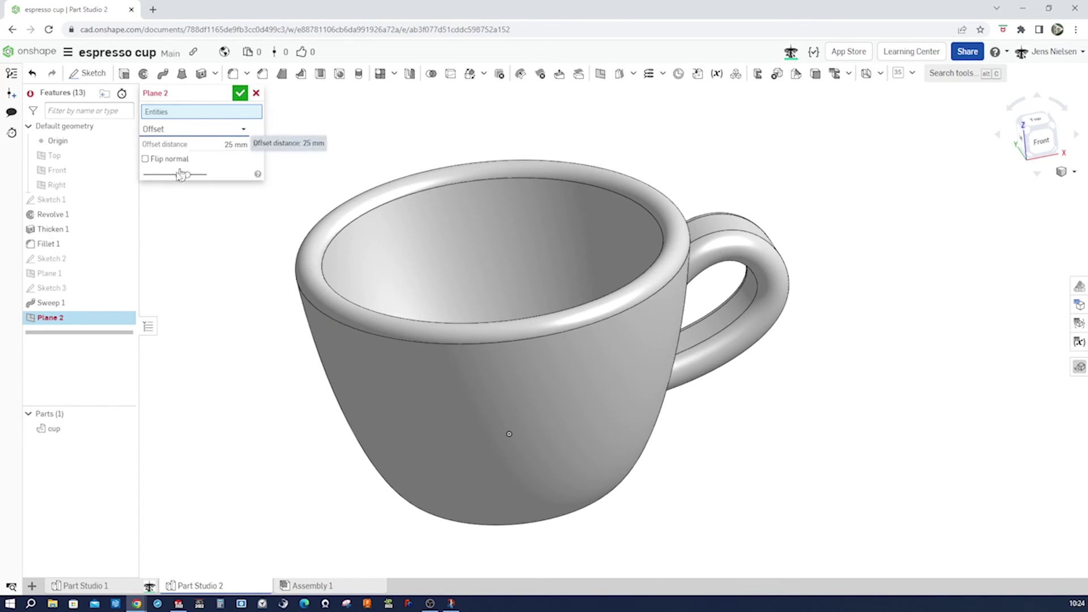
pyautogui.click(90, 162)
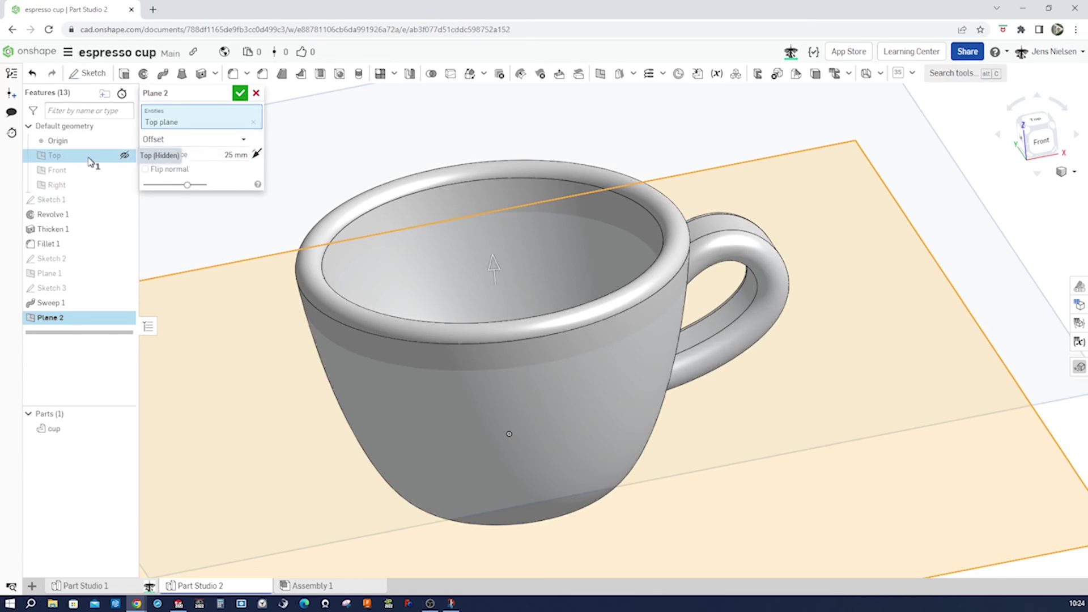
pyautogui.hotkey('shift', '1')
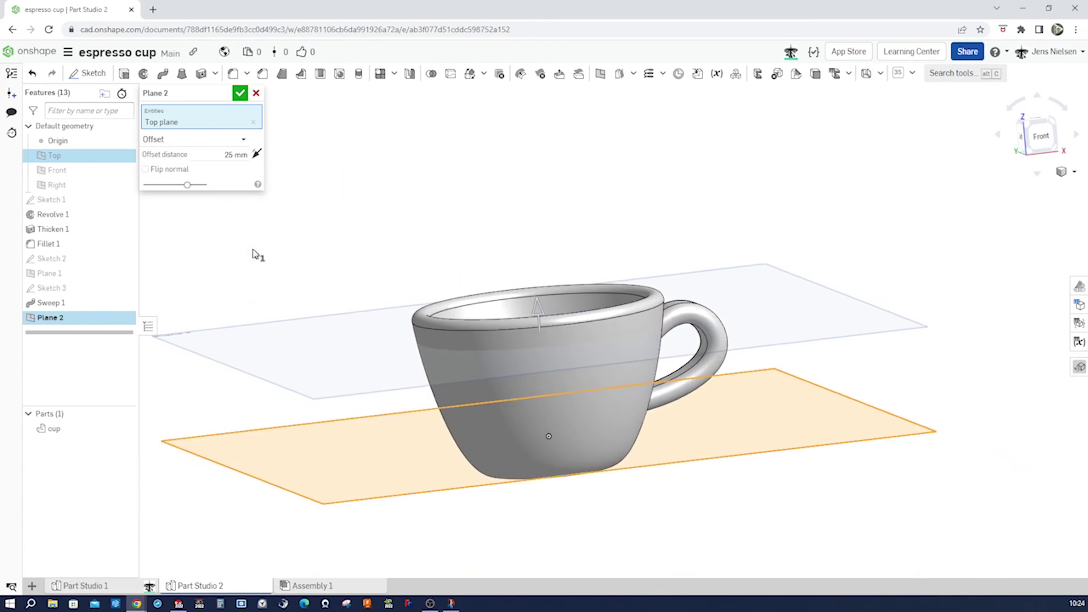
pyautogui.moveTo(578, 314); pyautogui.dragTo(578, 321)
pyautogui.write('22')
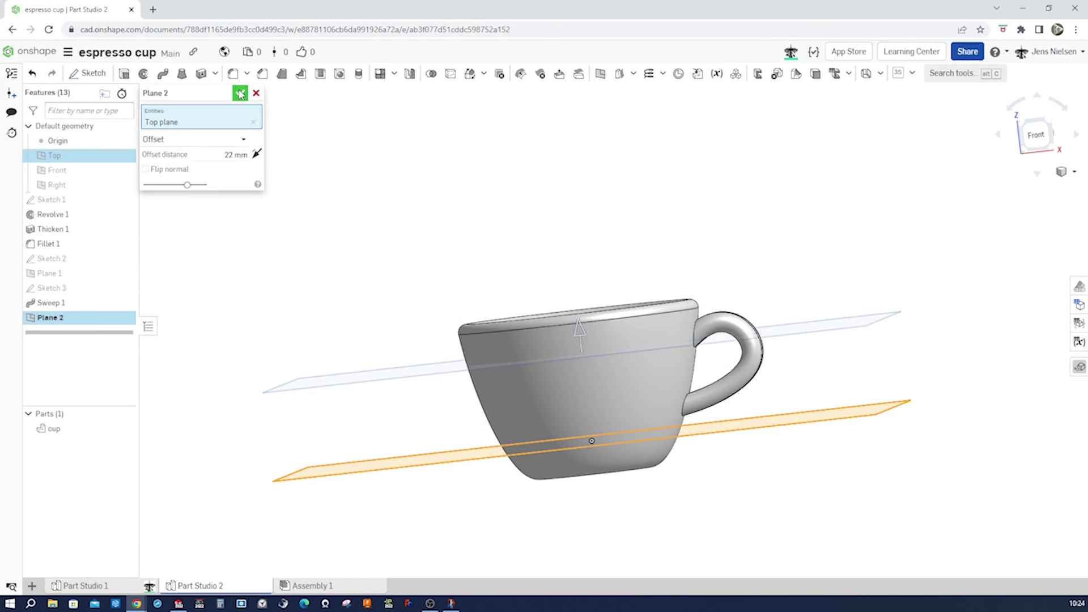
pyautogui.click(240, 93)
pyautogui.moveTo(376, 172); pyautogui.dragTo(402, 224, button='right')
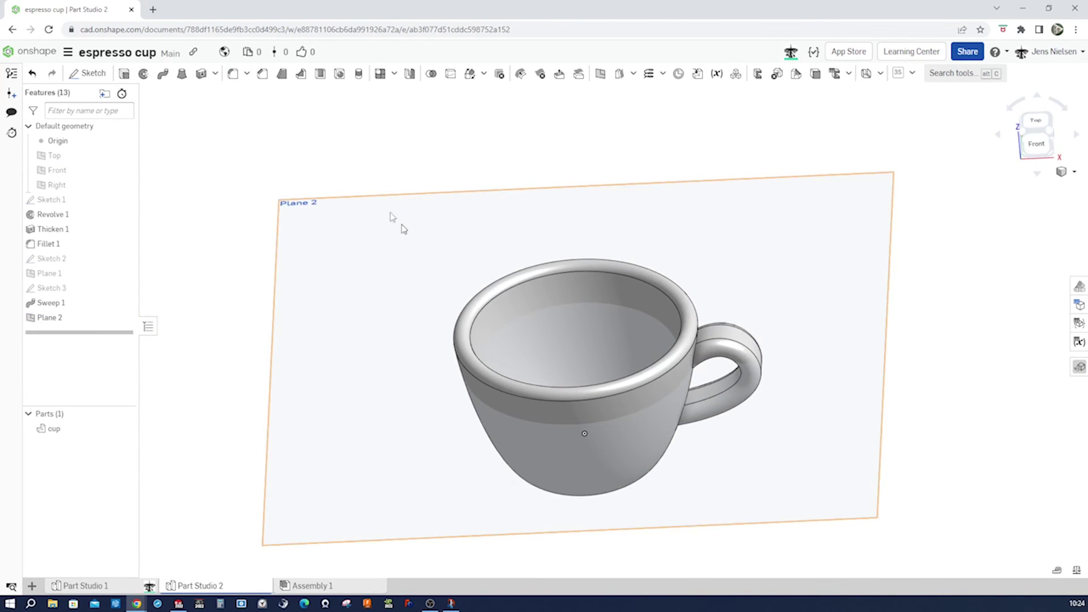
pyautogui.click(131, 318)
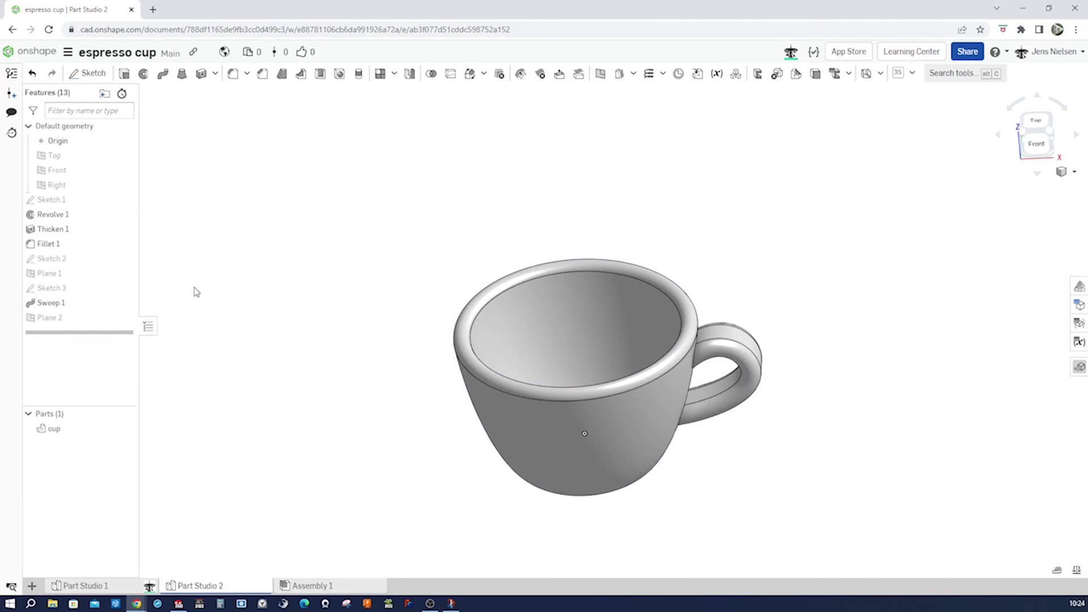
# Sketch on Plane 2 the intersection curve where it cuts the cup's inner wall, then accept Sketch 4.
pyautogui.press('s')
pyautogui.click(235, 276)
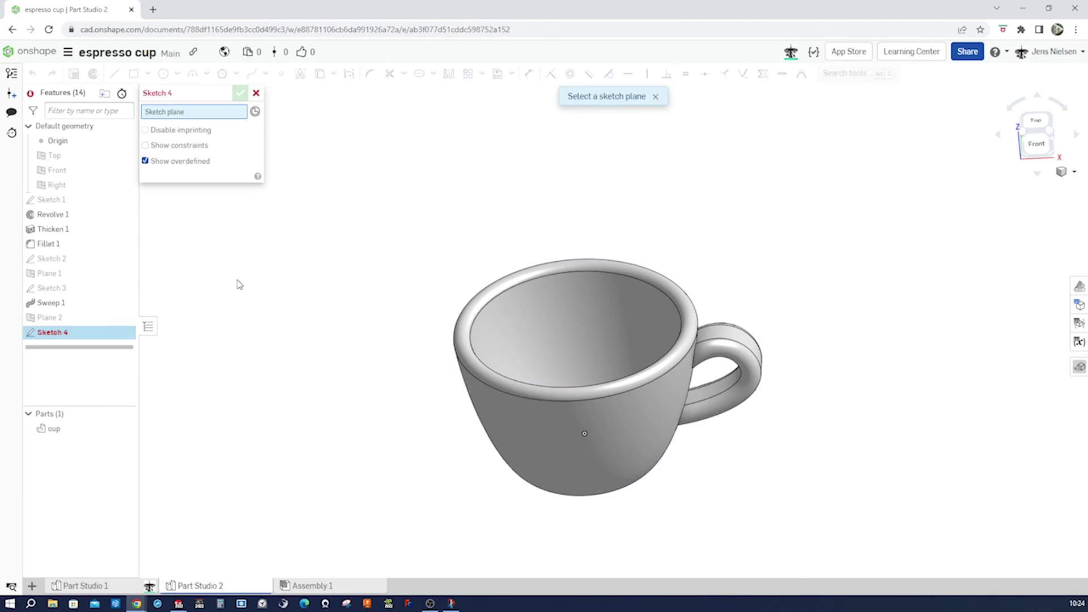
pyautogui.click(64, 319)
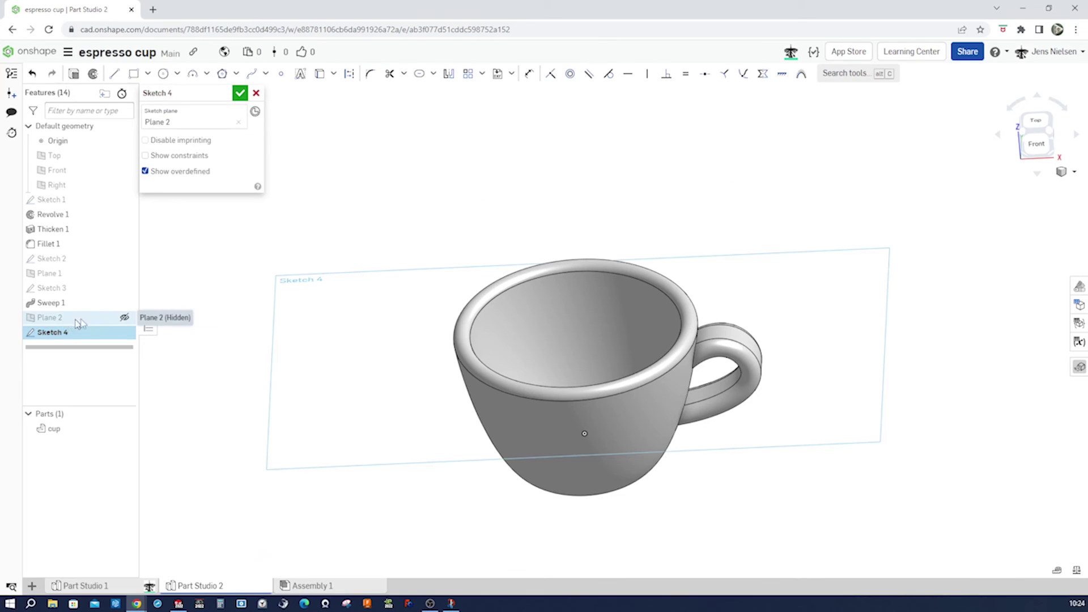
pyautogui.click(335, 76)
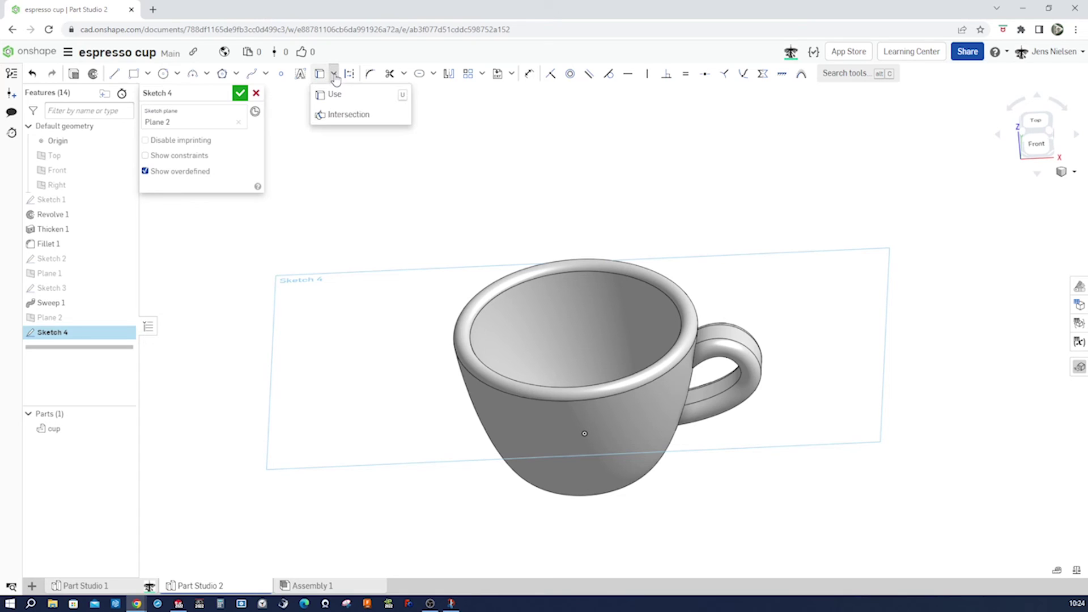
pyautogui.click(342, 115)
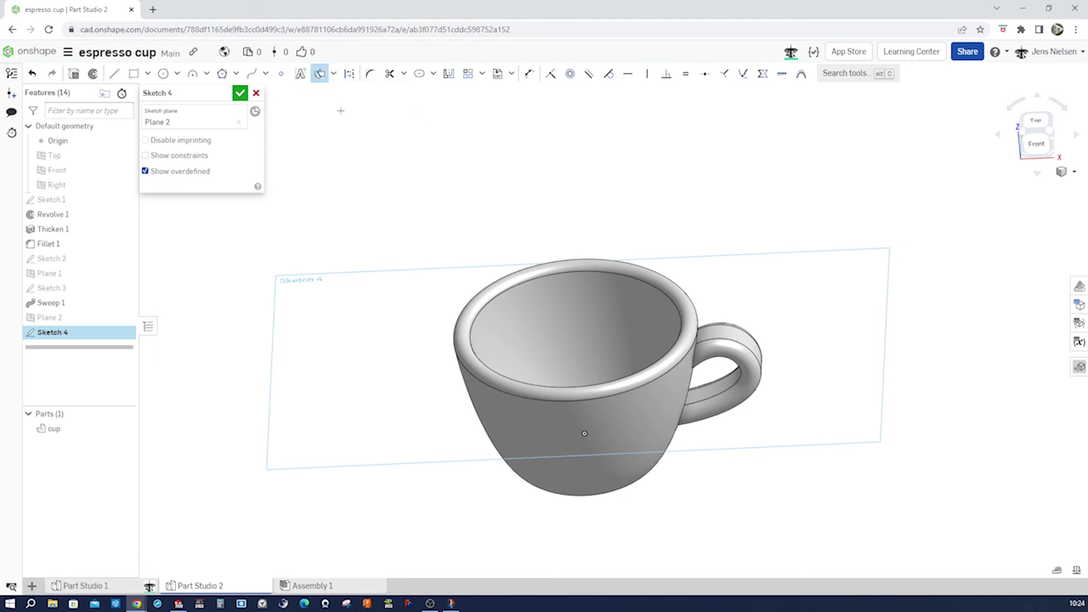
pyautogui.click(521, 293)
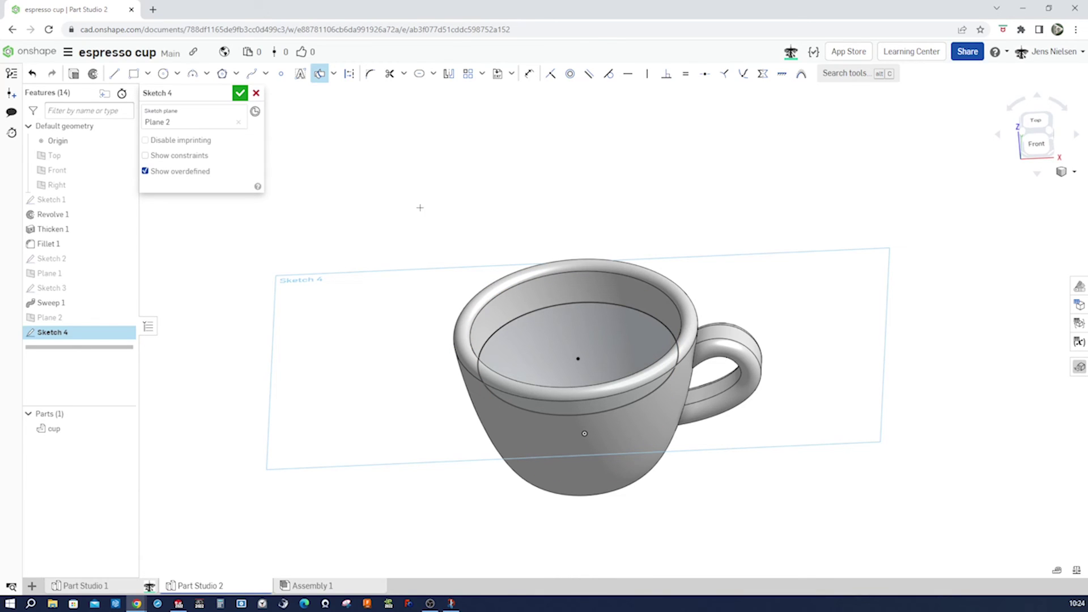
pyautogui.click(241, 93)
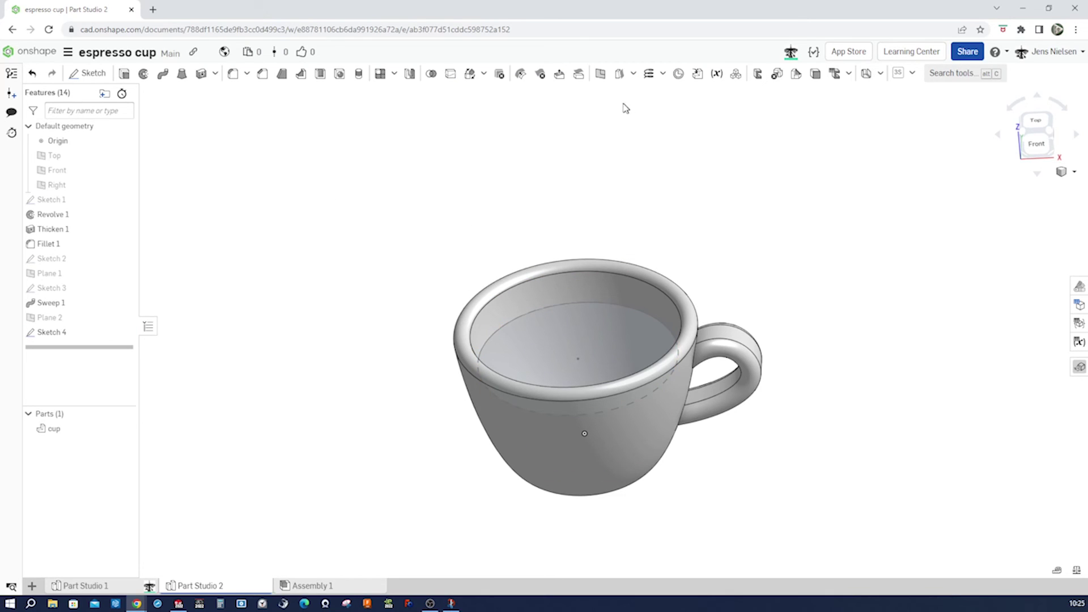
# Create Fill 1, a flat surface inside the cup bounded by the Sketch 4 circle.
pyautogui.click(633, 75)
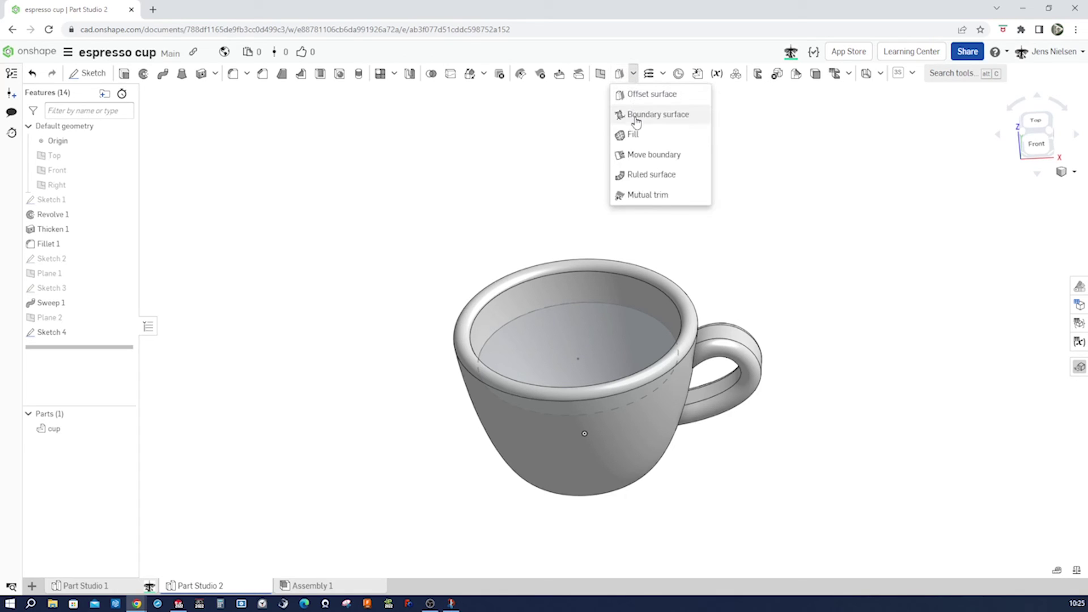
pyautogui.click(629, 136)
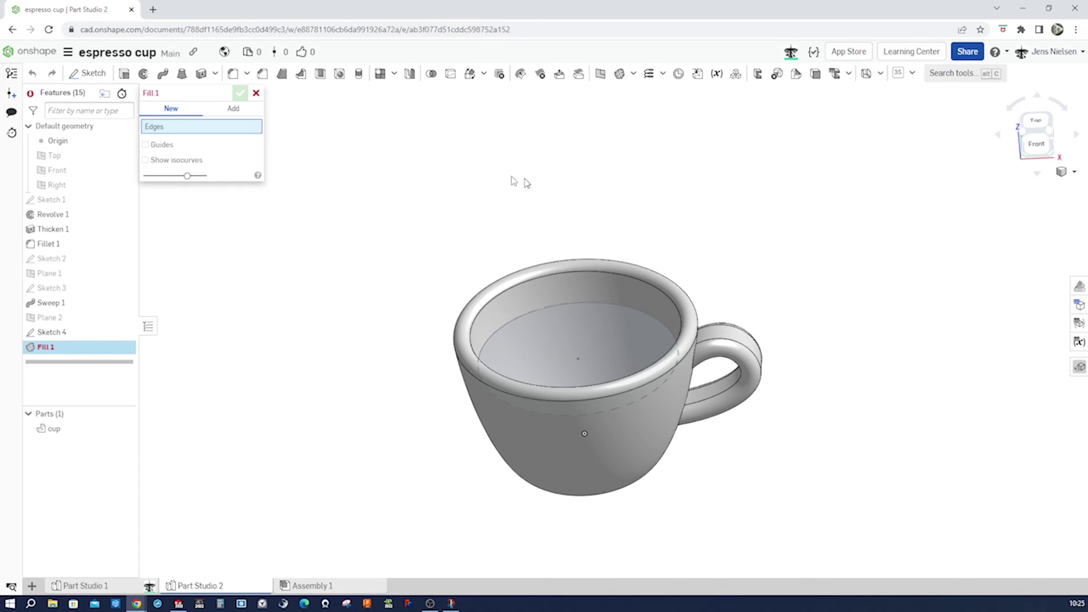
pyautogui.click(618, 306)
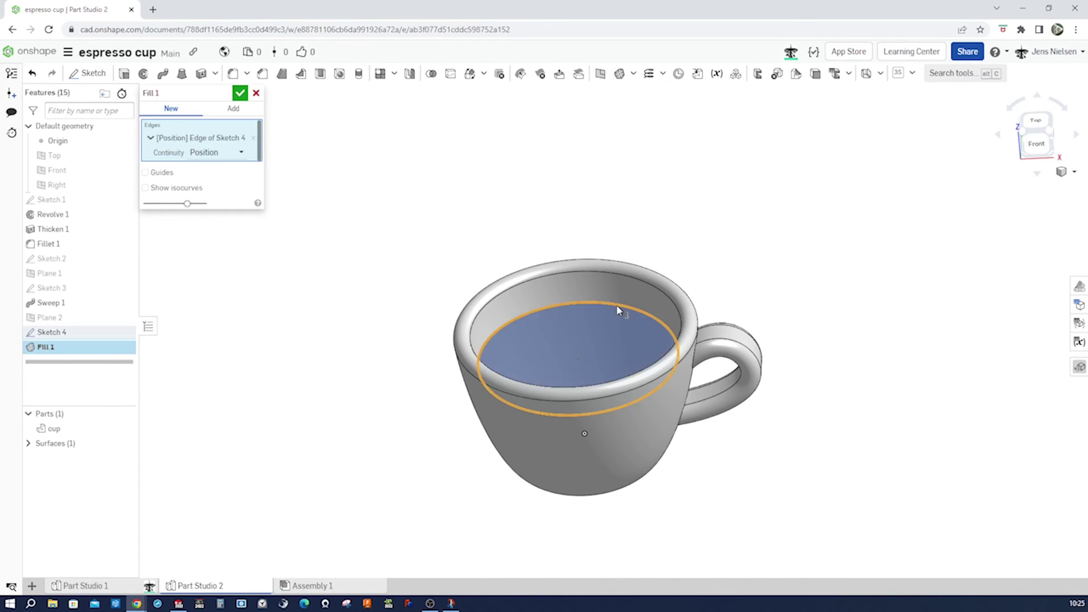
pyautogui.click(240, 94)
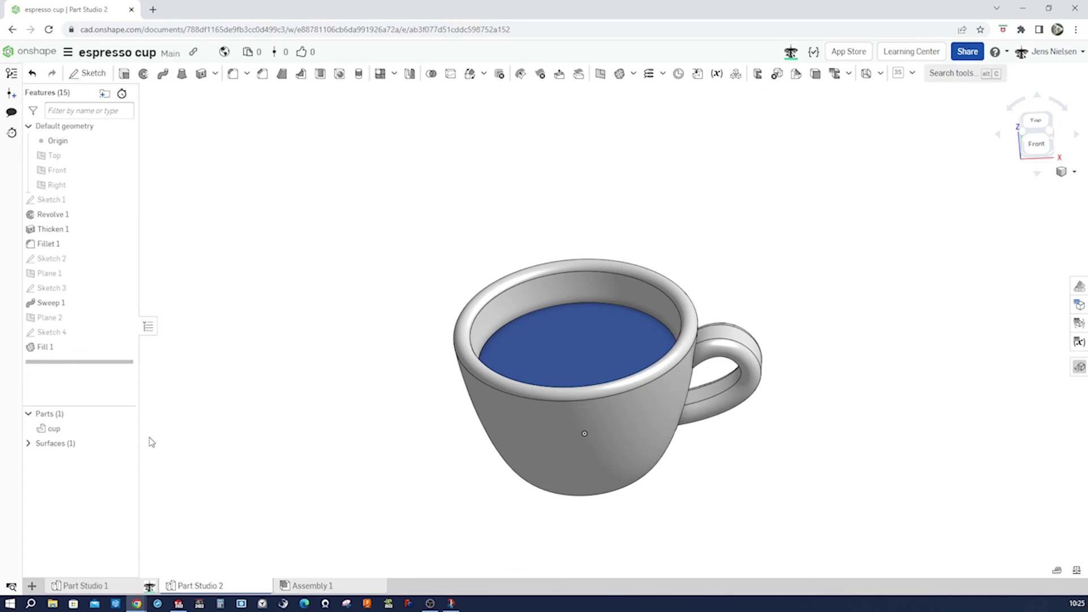
pyautogui.click(215, 79)
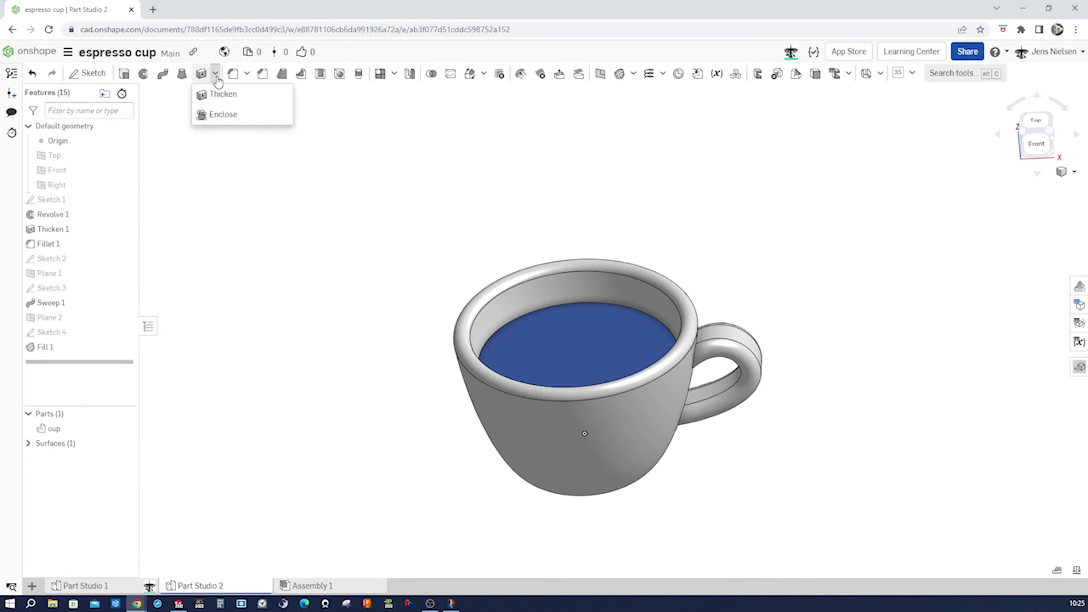
# Enclose the Fill 1 face and Thicken 1 inner face into new Part 2, keeping the cup.
pyautogui.click(223, 114)
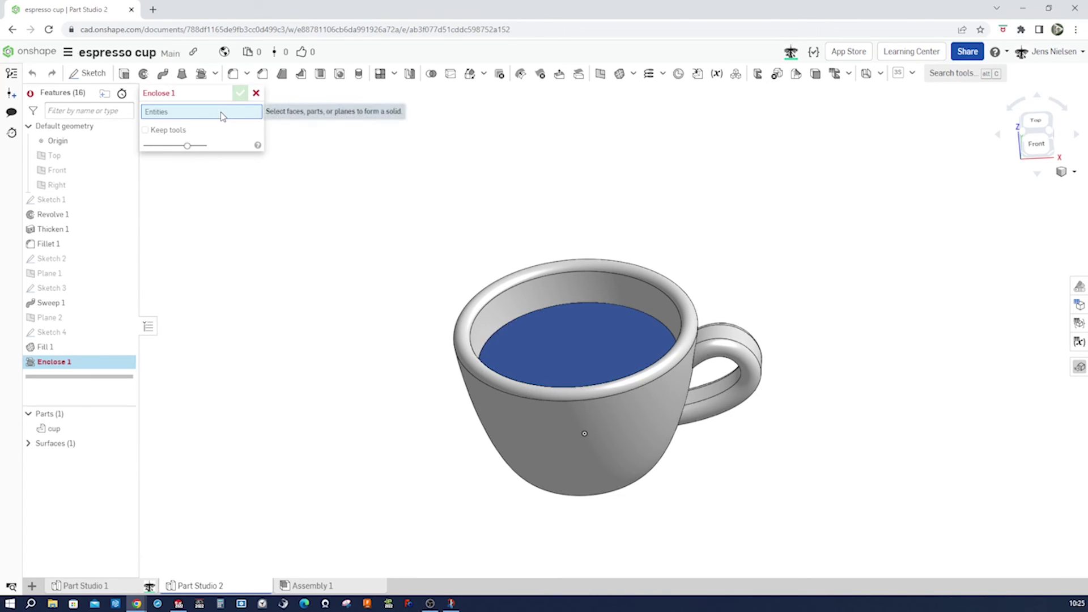
pyautogui.click(534, 339)
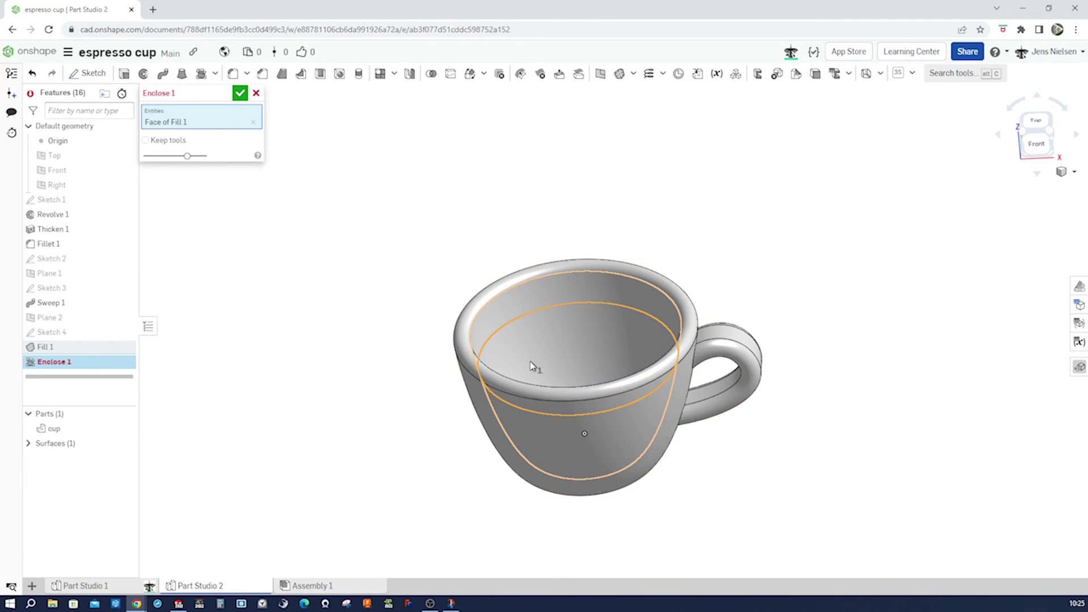
pyautogui.click(533, 366)
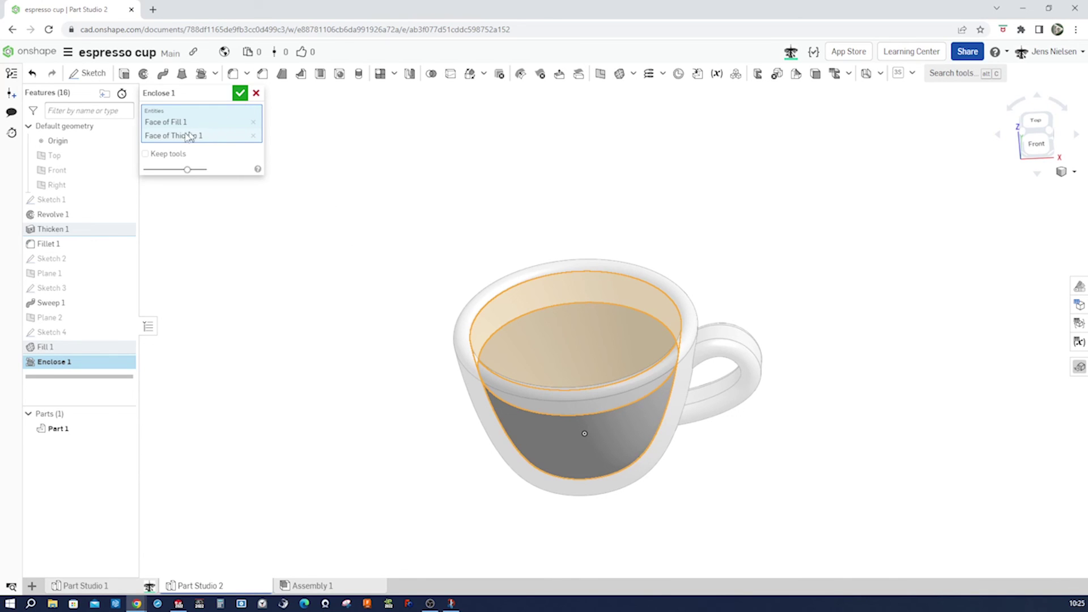
pyautogui.click(145, 153)
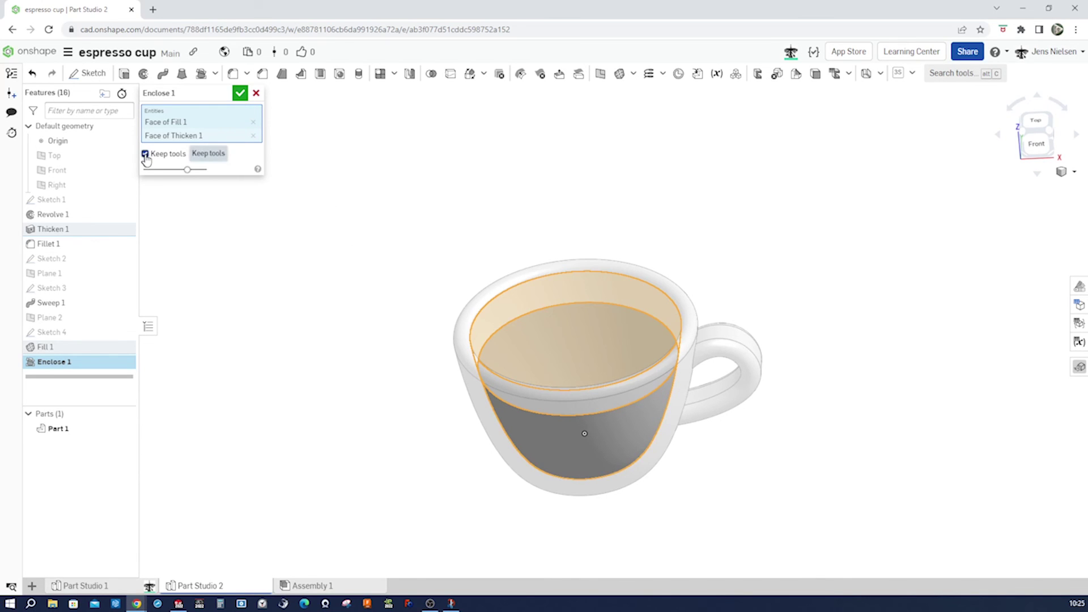
pyautogui.click(243, 96)
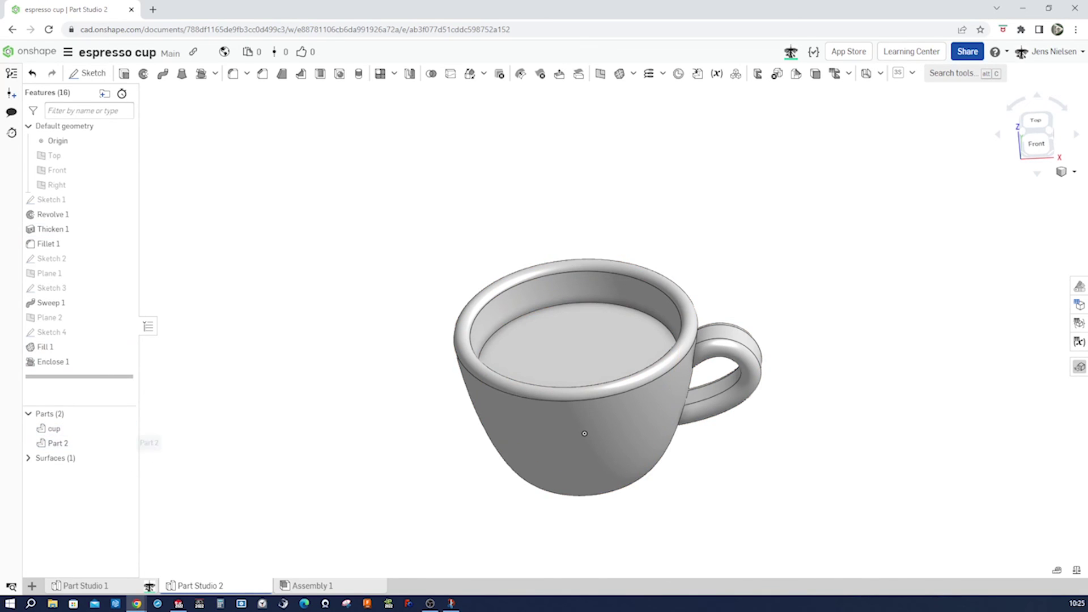
# Rename Part 2 to 'espresso'.
pyautogui.rightClick(92, 446)
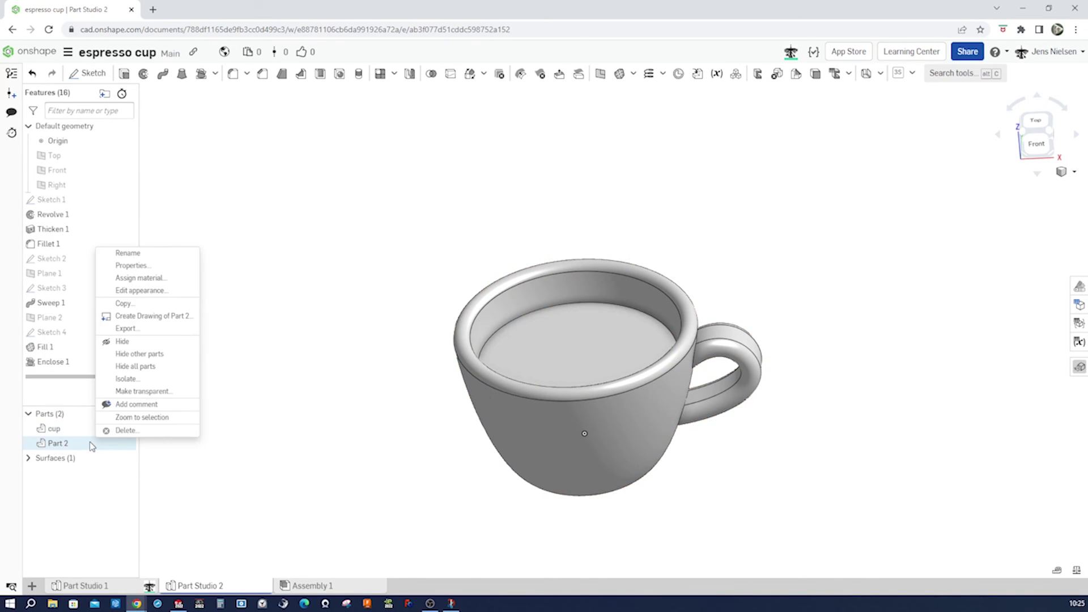
pyautogui.click(130, 253)
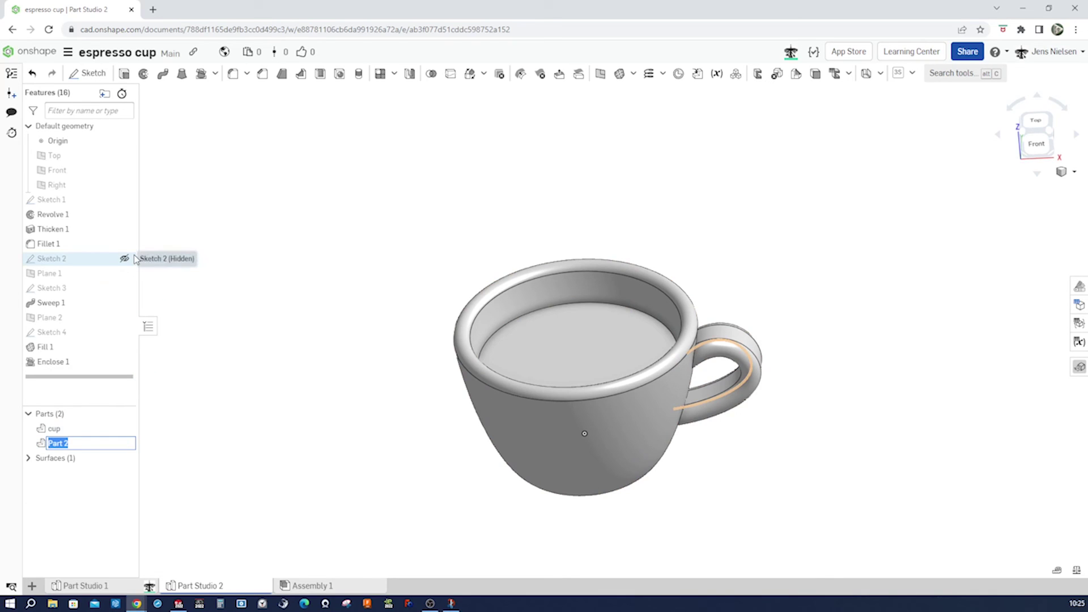
pyautogui.write('espresso')
pyautogui.click(313, 321)
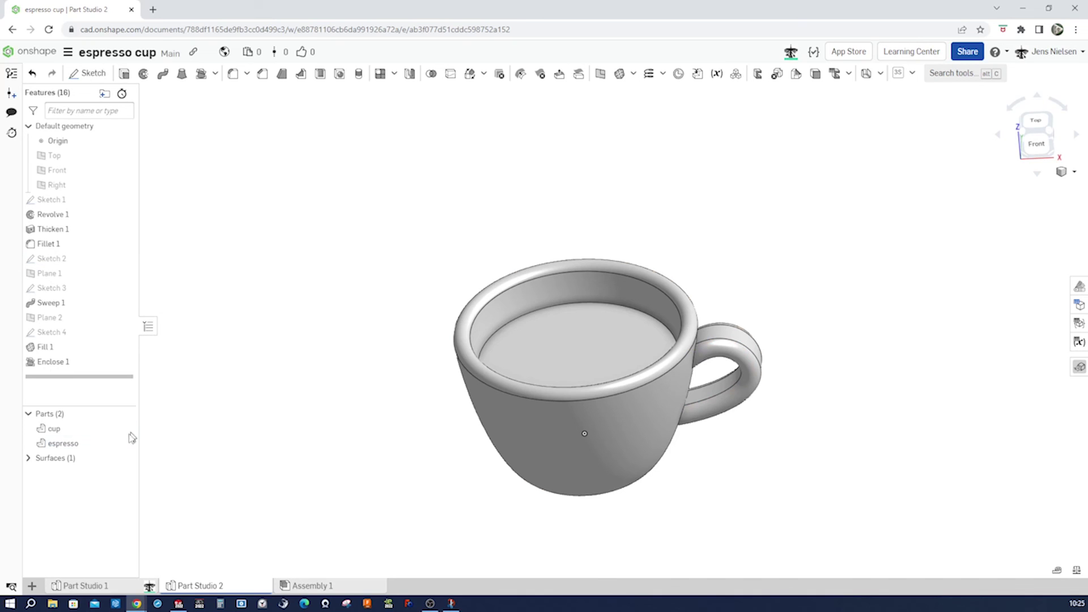
# Give the espresso part a brown (#995A0E) appearance.
pyautogui.rightClick(89, 452)
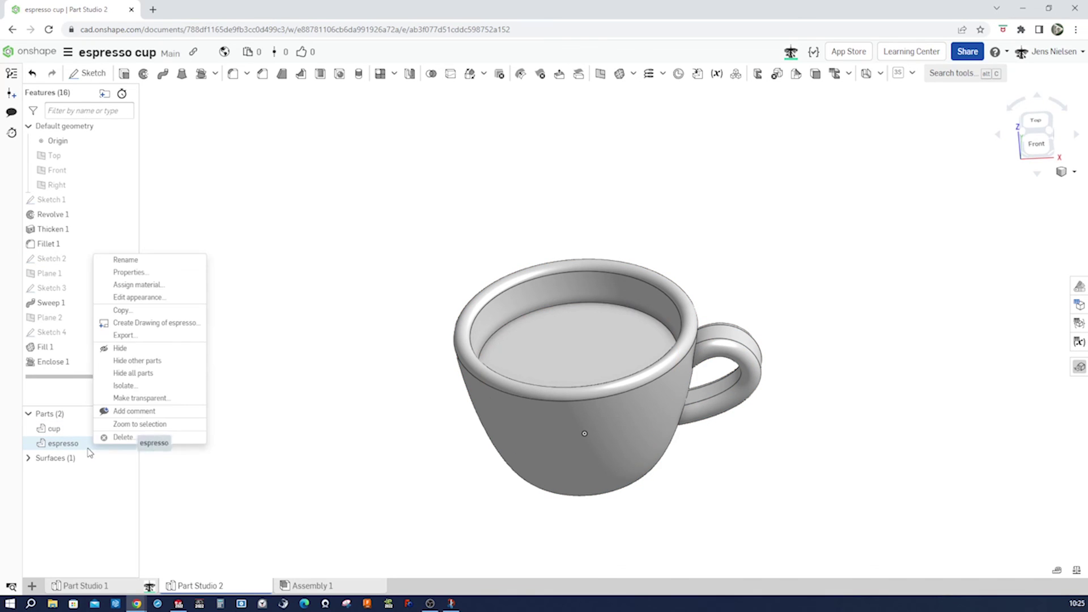
pyautogui.click(138, 299)
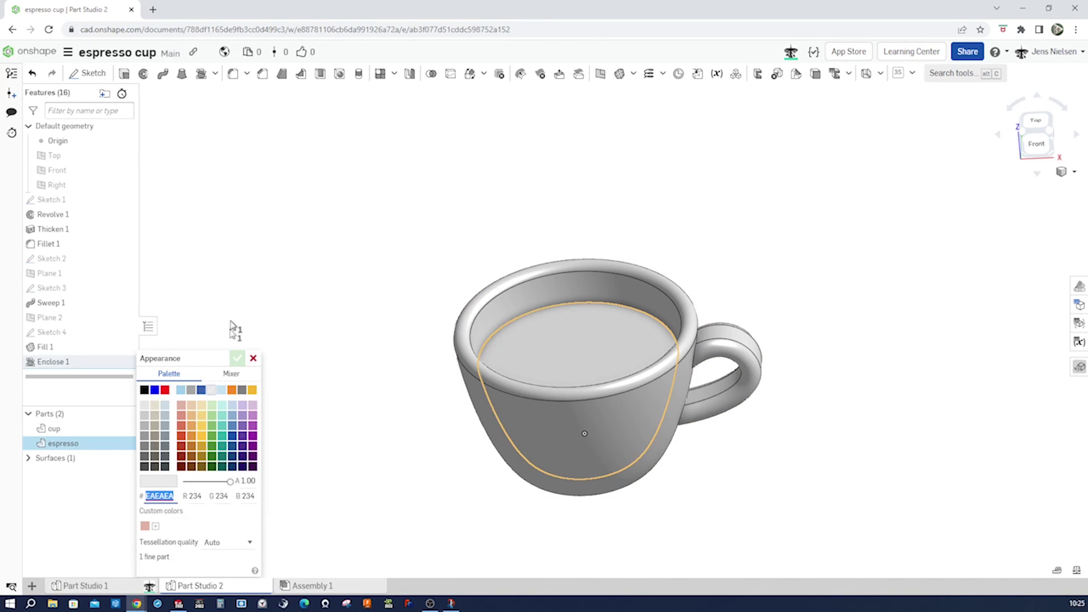
pyautogui.click(193, 460)
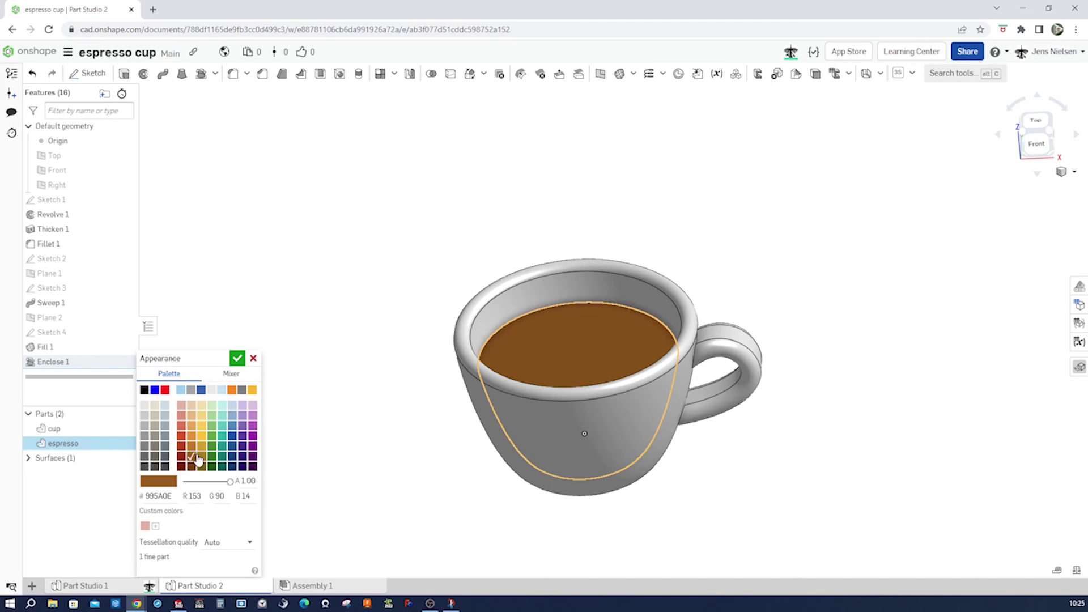
pyautogui.click(237, 359)
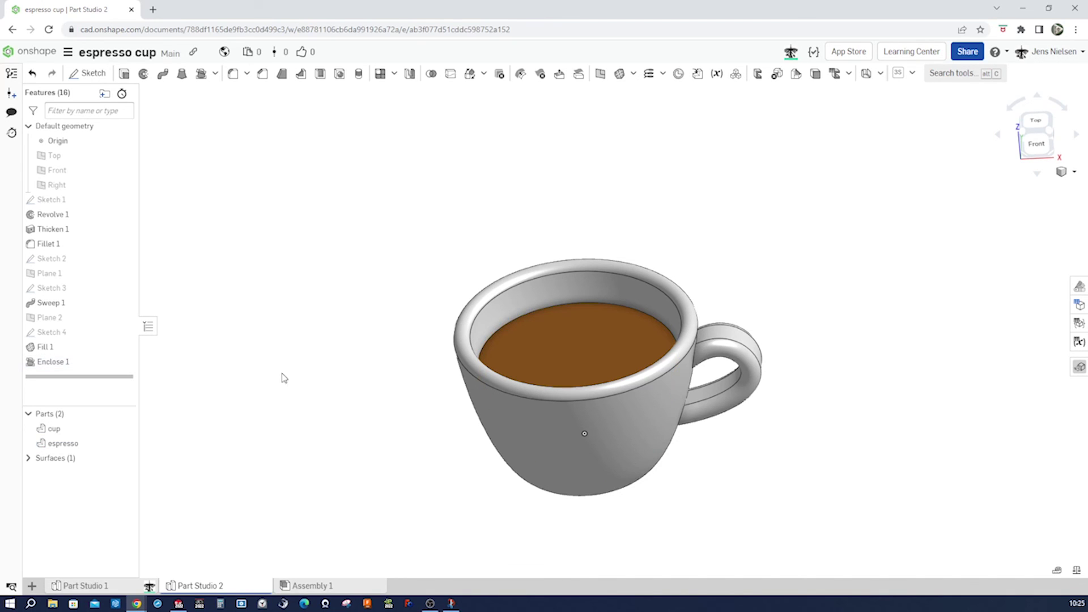
# Switch the model display to Shaded without edges.
pyautogui.scroll(5, 818, 242)
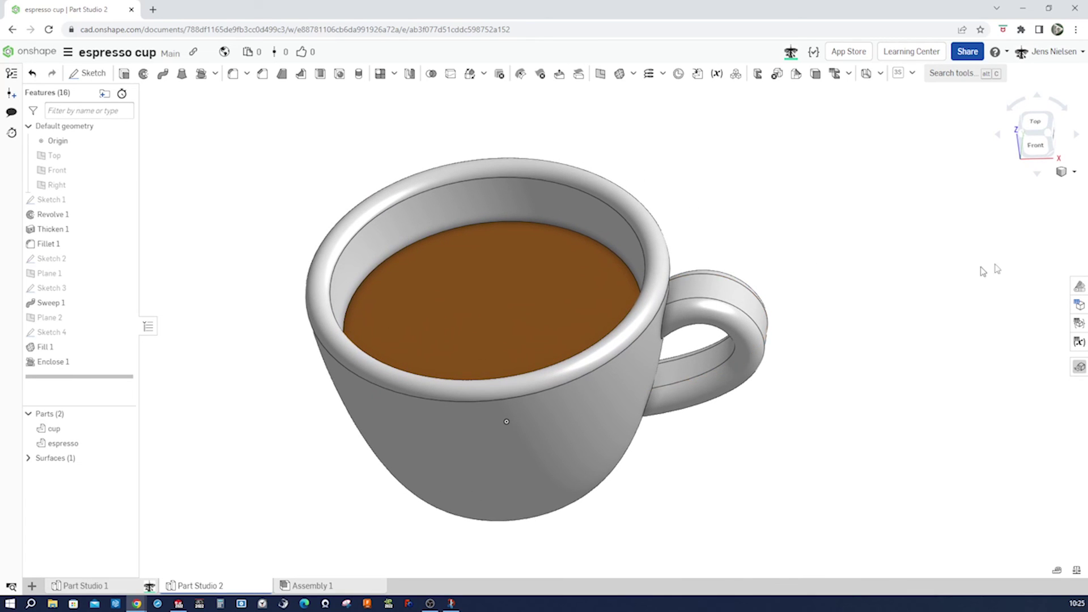
pyautogui.click(1074, 172)
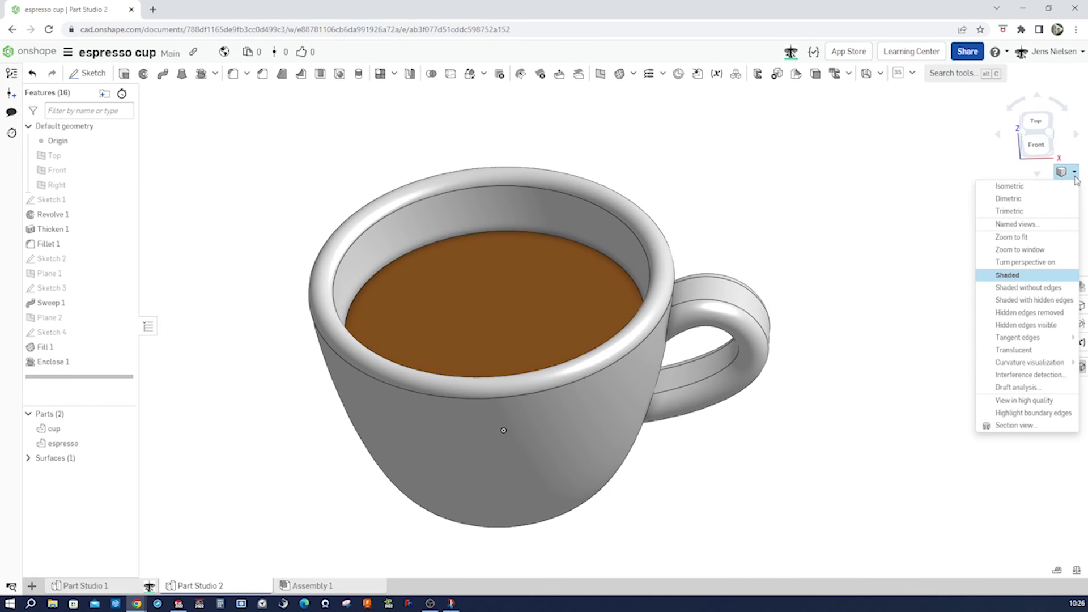
pyautogui.click(1014, 288)
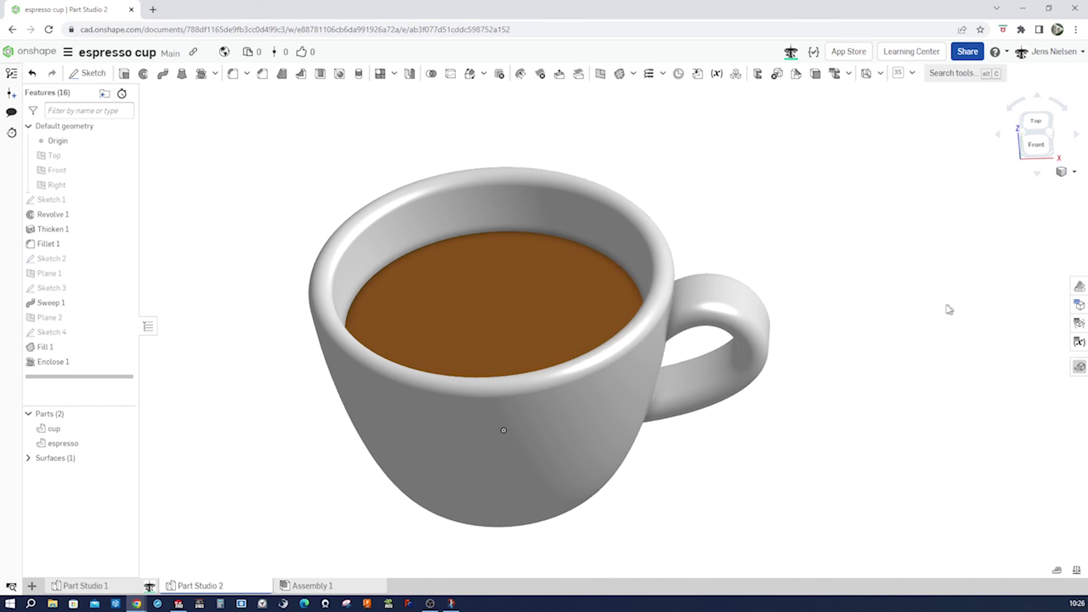
# Rotate the view so the upright cup is seen slightly from above.
pyautogui.press('Up')
pyautogui.press('Left')
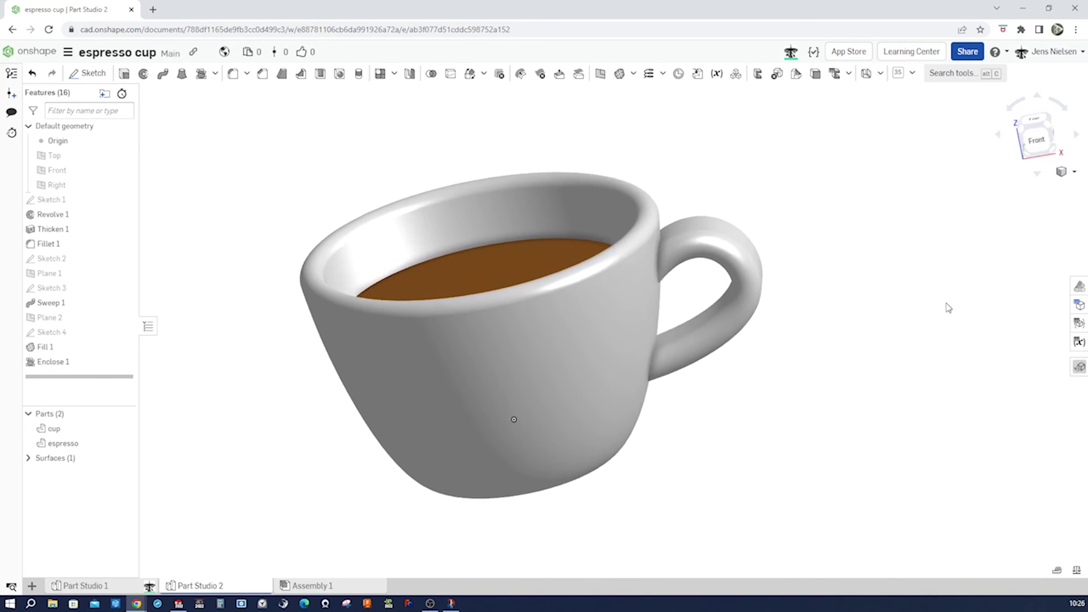
pyautogui.press('Up')
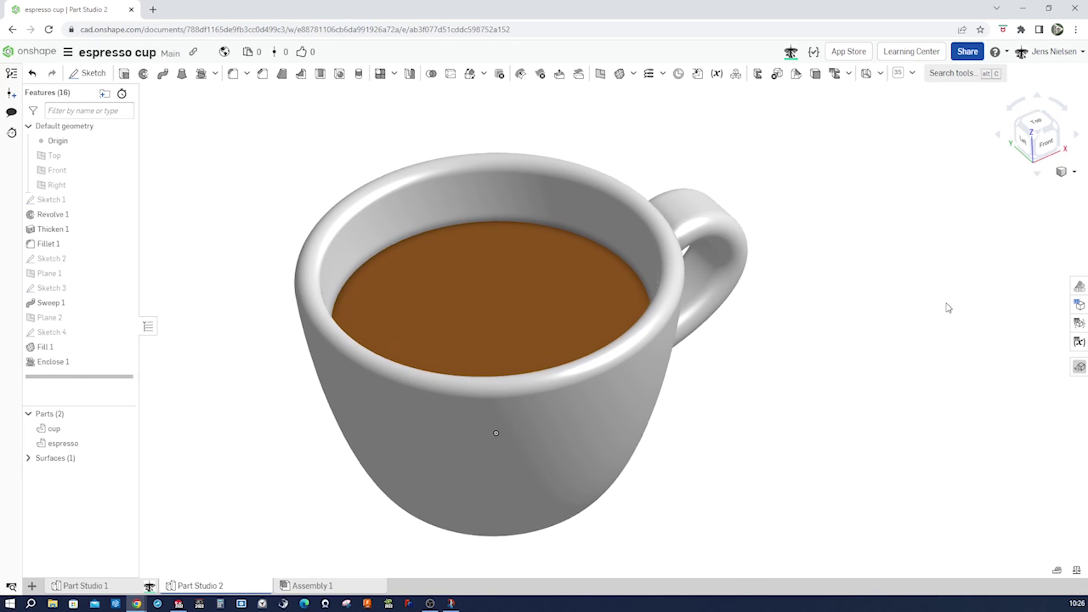
pyautogui.press('Up')
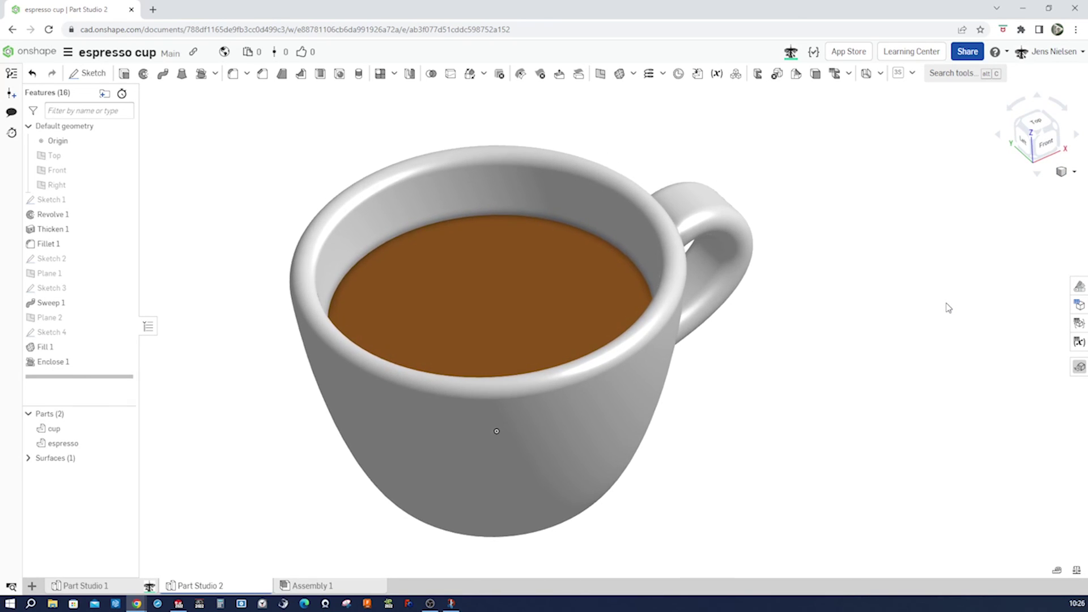